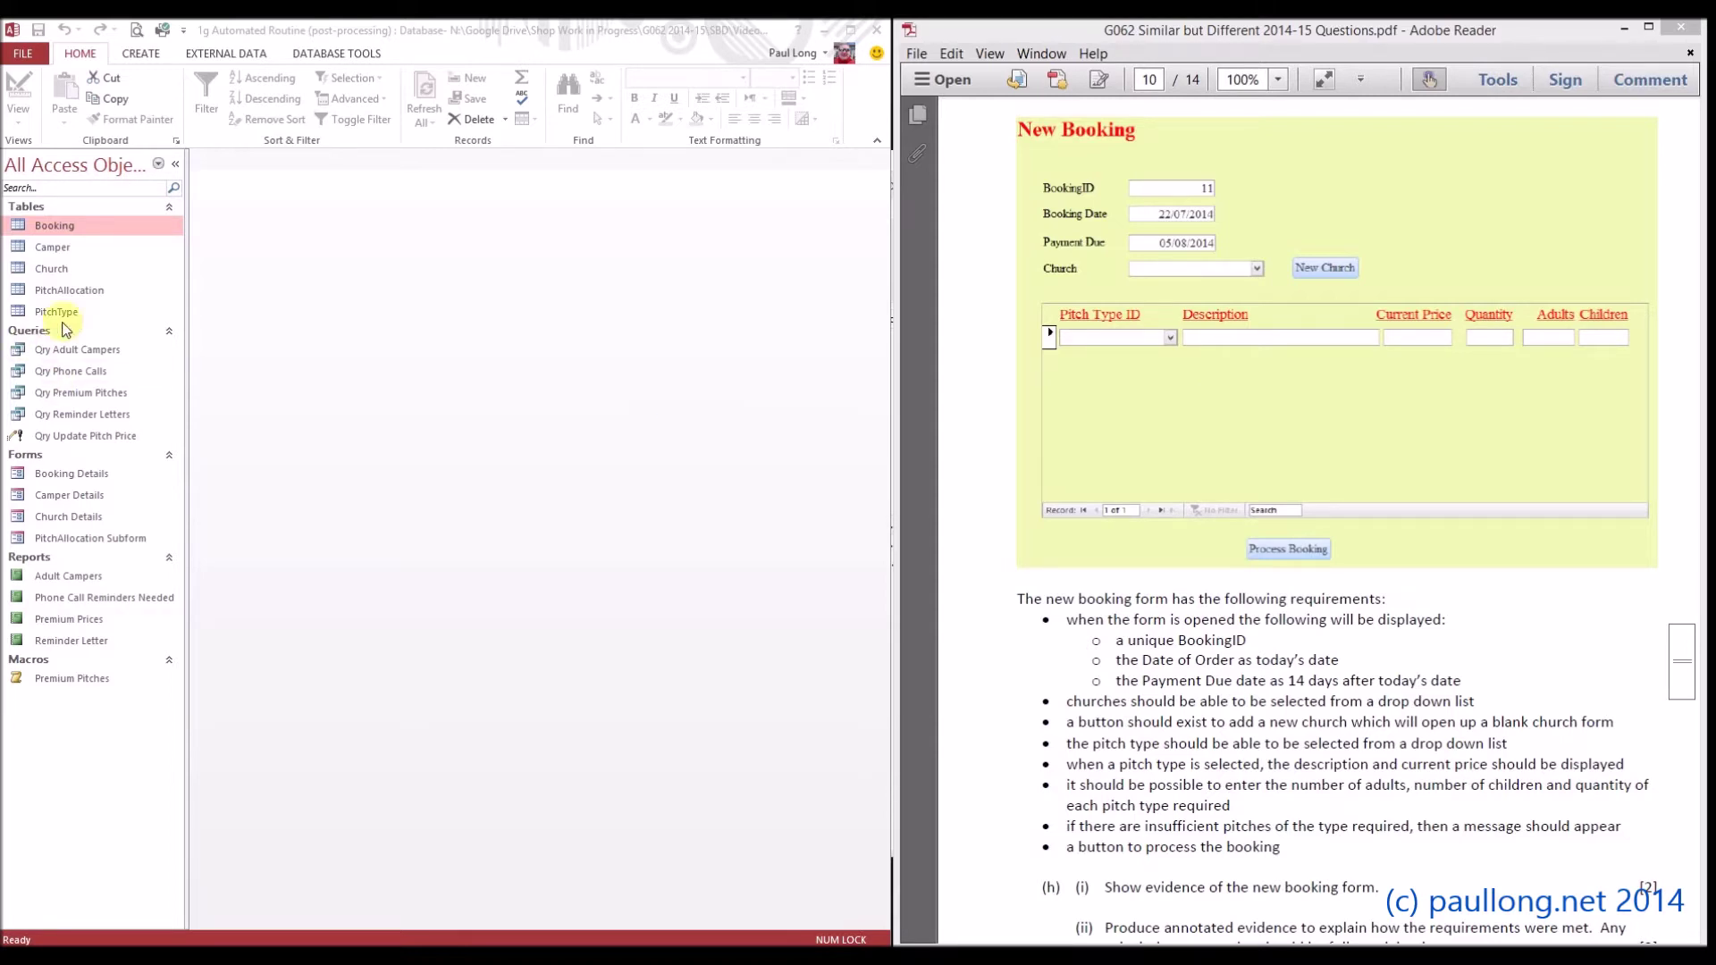
# Copy PitchAllocation and paste it as a Structure Only table named NewPitchAllocation.
pyautogui.click(69, 293)
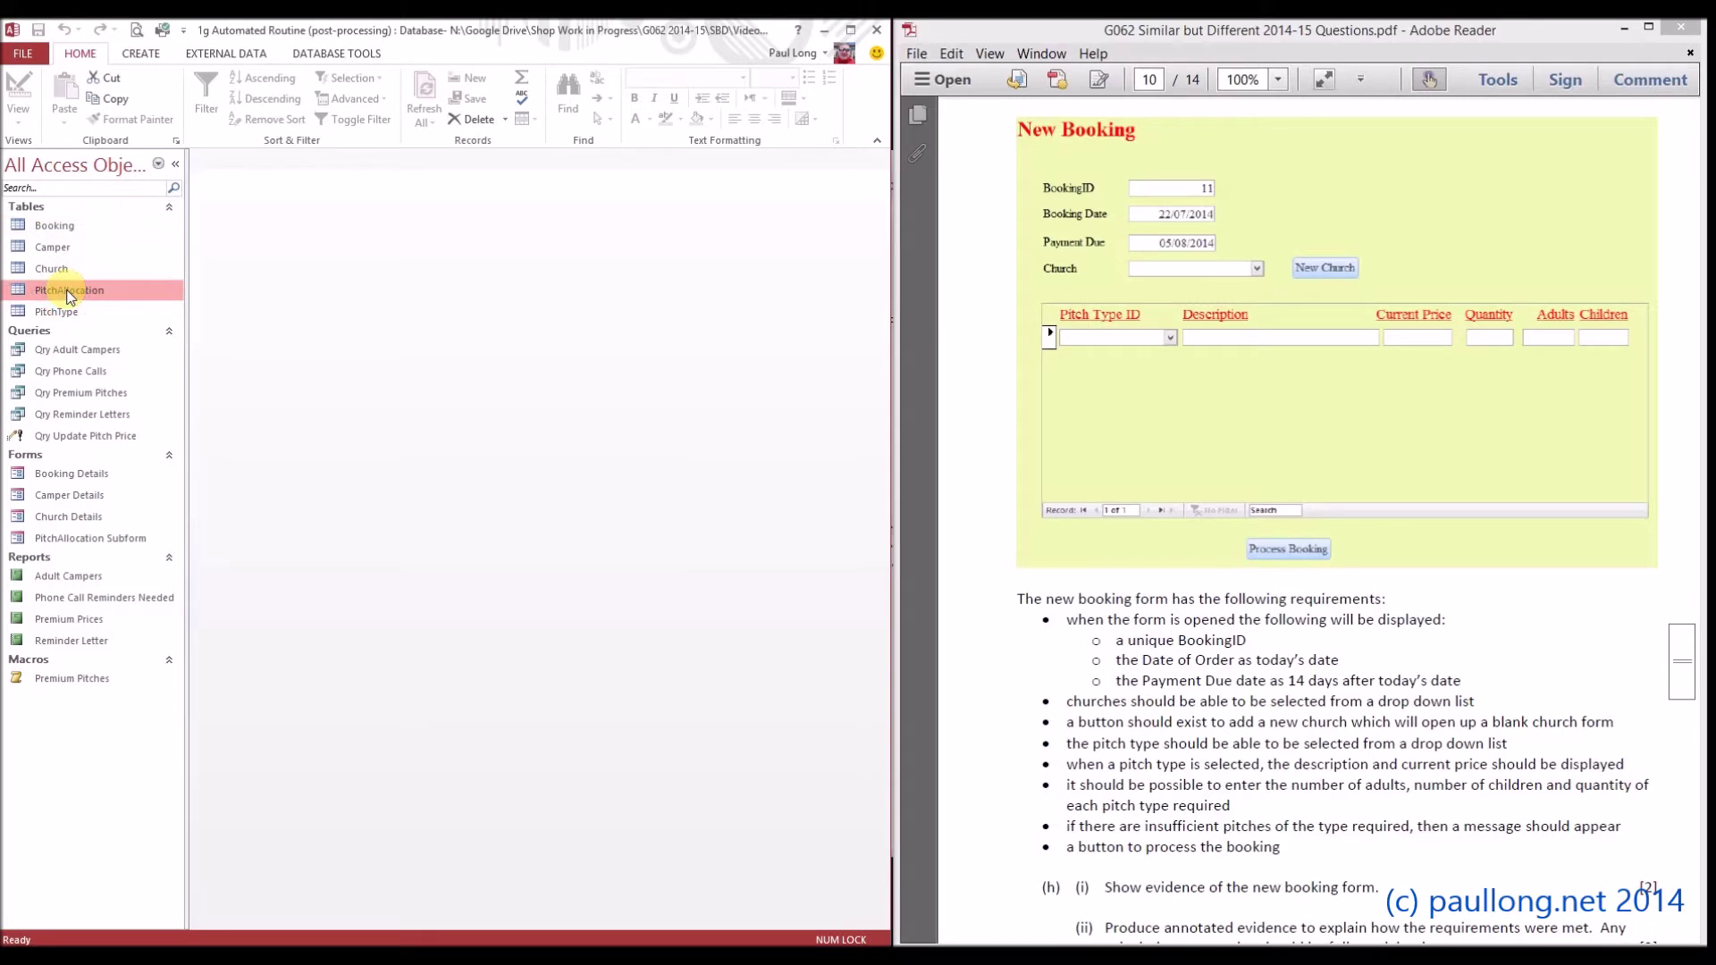
pyautogui.rightClick(69, 295)
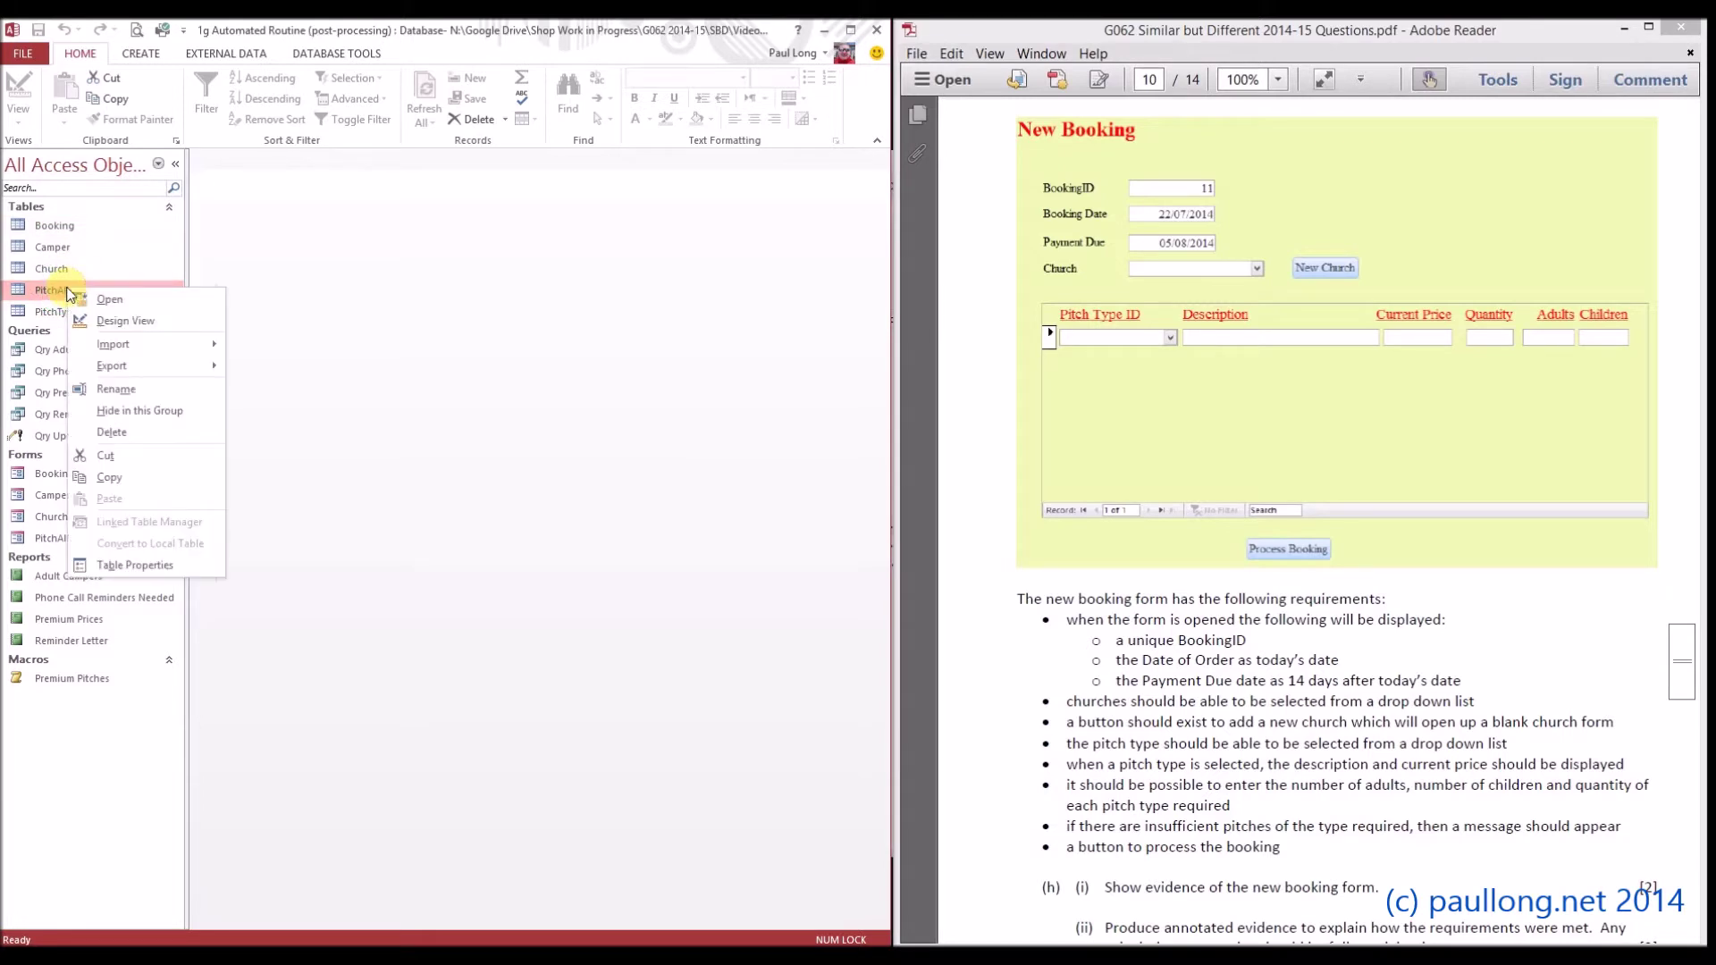
pyautogui.click(130, 478)
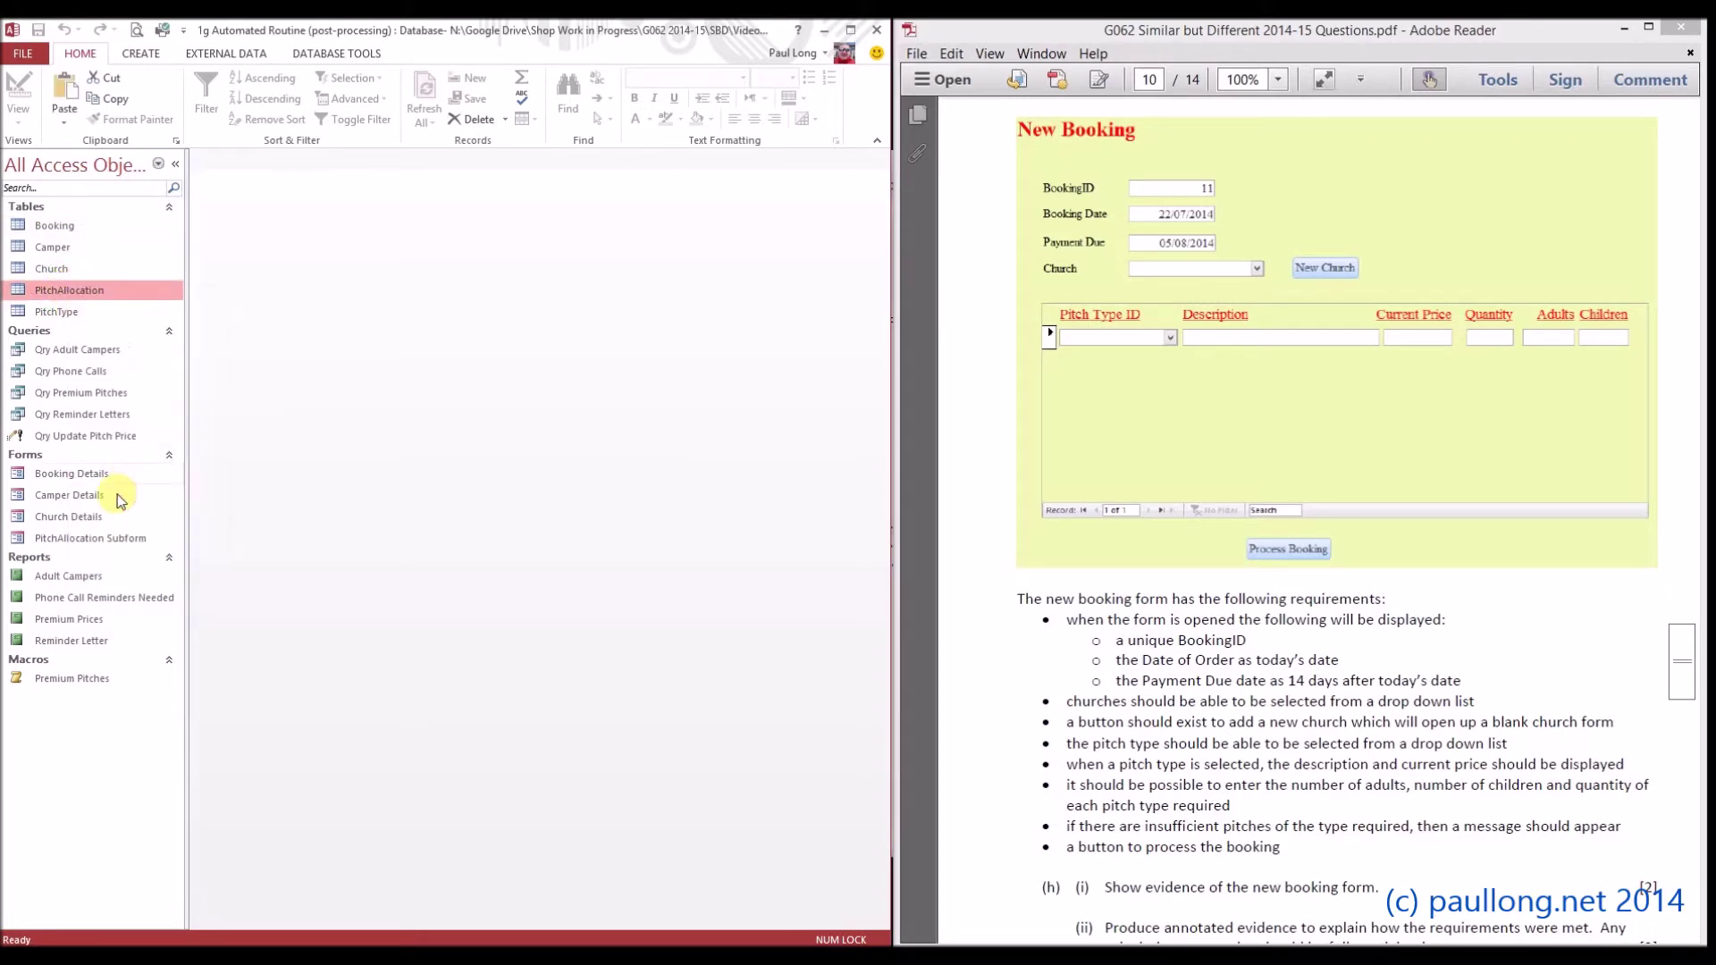
pyautogui.rightClick(130, 744)
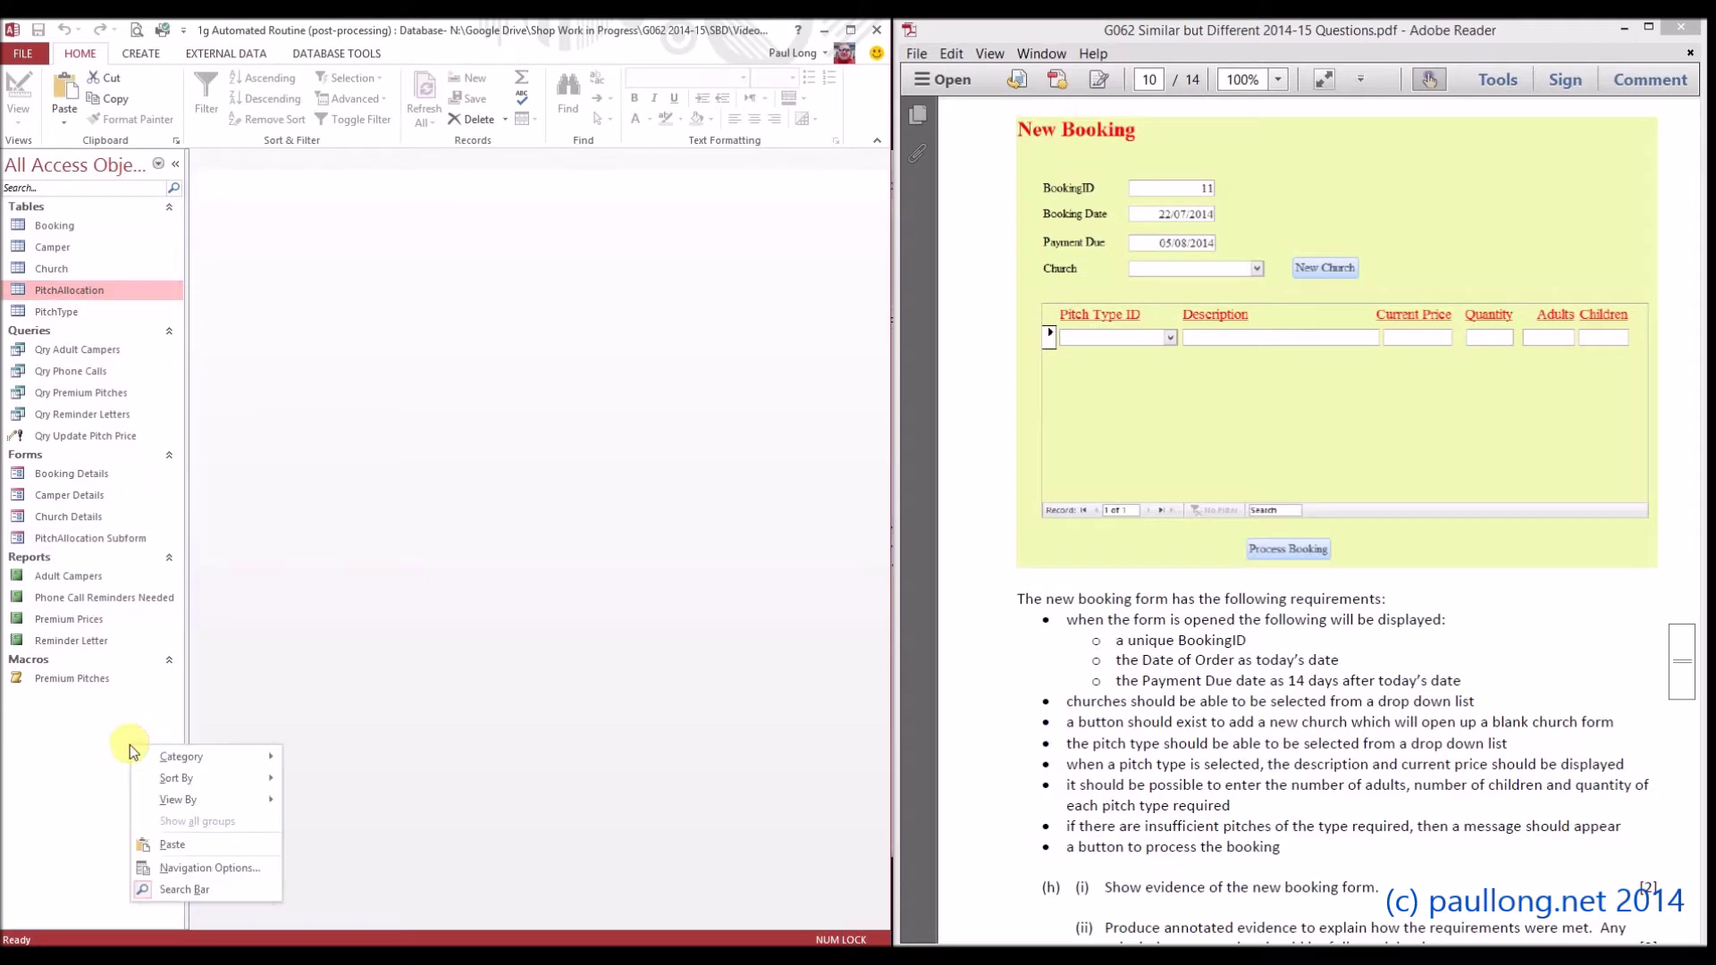
pyautogui.click(196, 852)
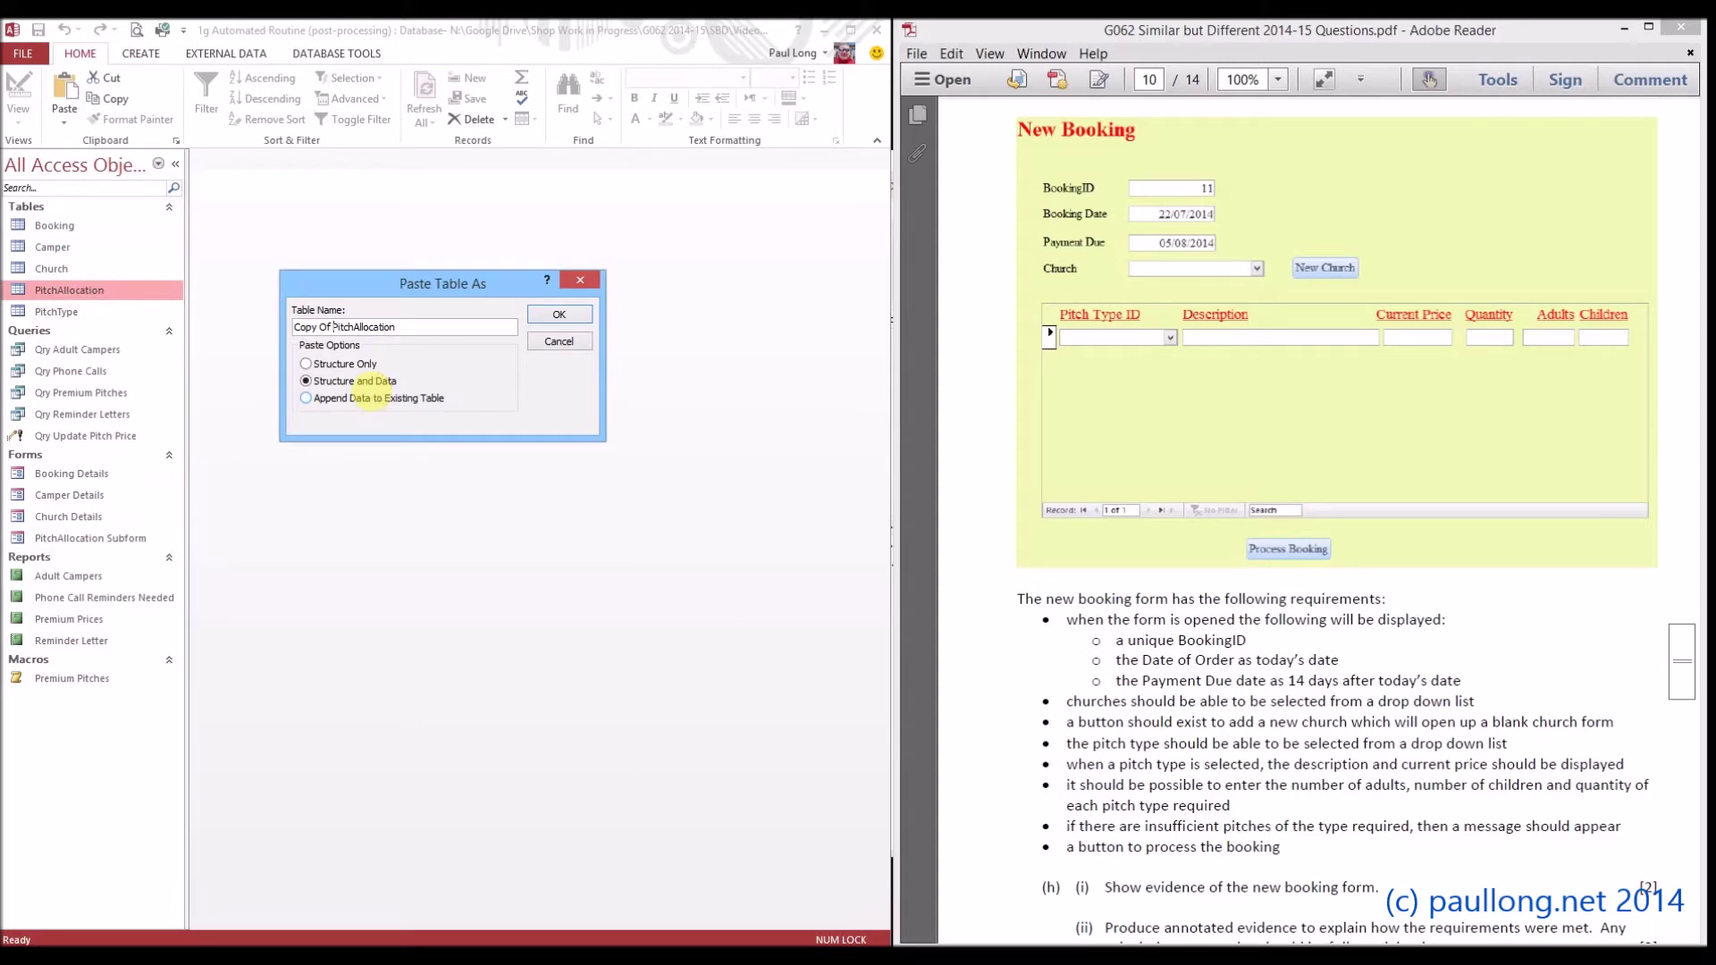
pyautogui.press('Delete')
pyautogui.press('Delete')
pyautogui.press('Delete')
pyautogui.press('Delete')
pyautogui.press('Delete')
pyautogui.press('Delete')
pyautogui.press('Delete')
pyautogui.press('Delete')
pyautogui.write('New')
pyautogui.click(348, 371)
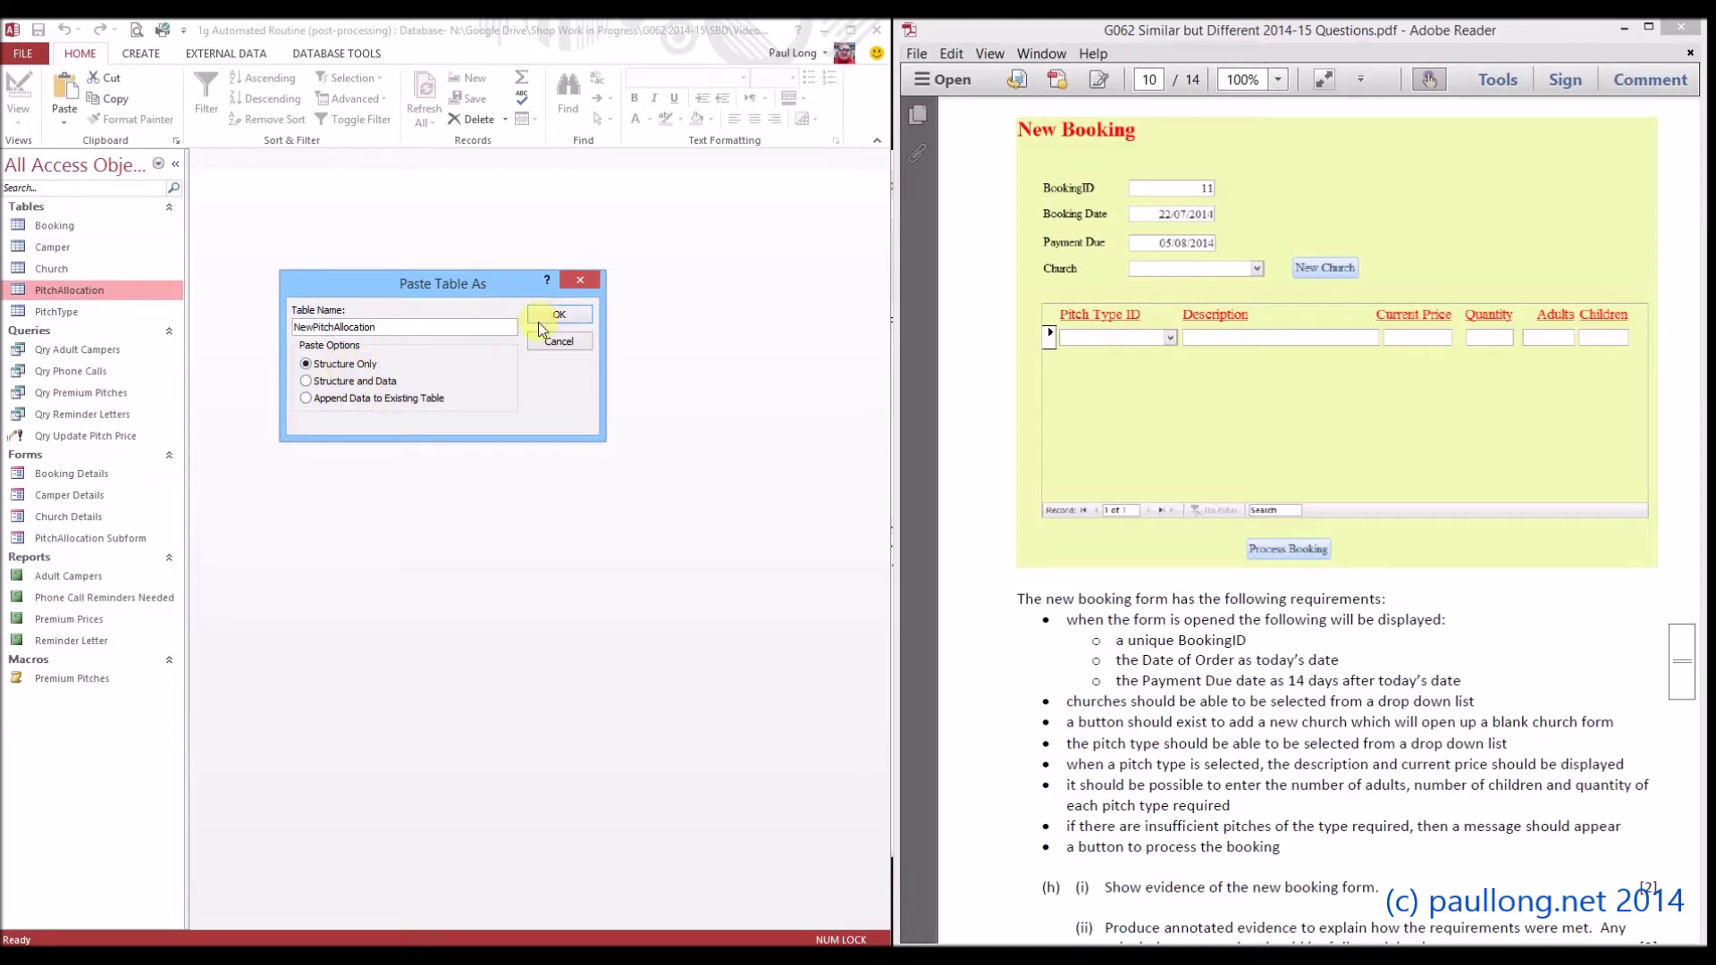
pyautogui.click(547, 318)
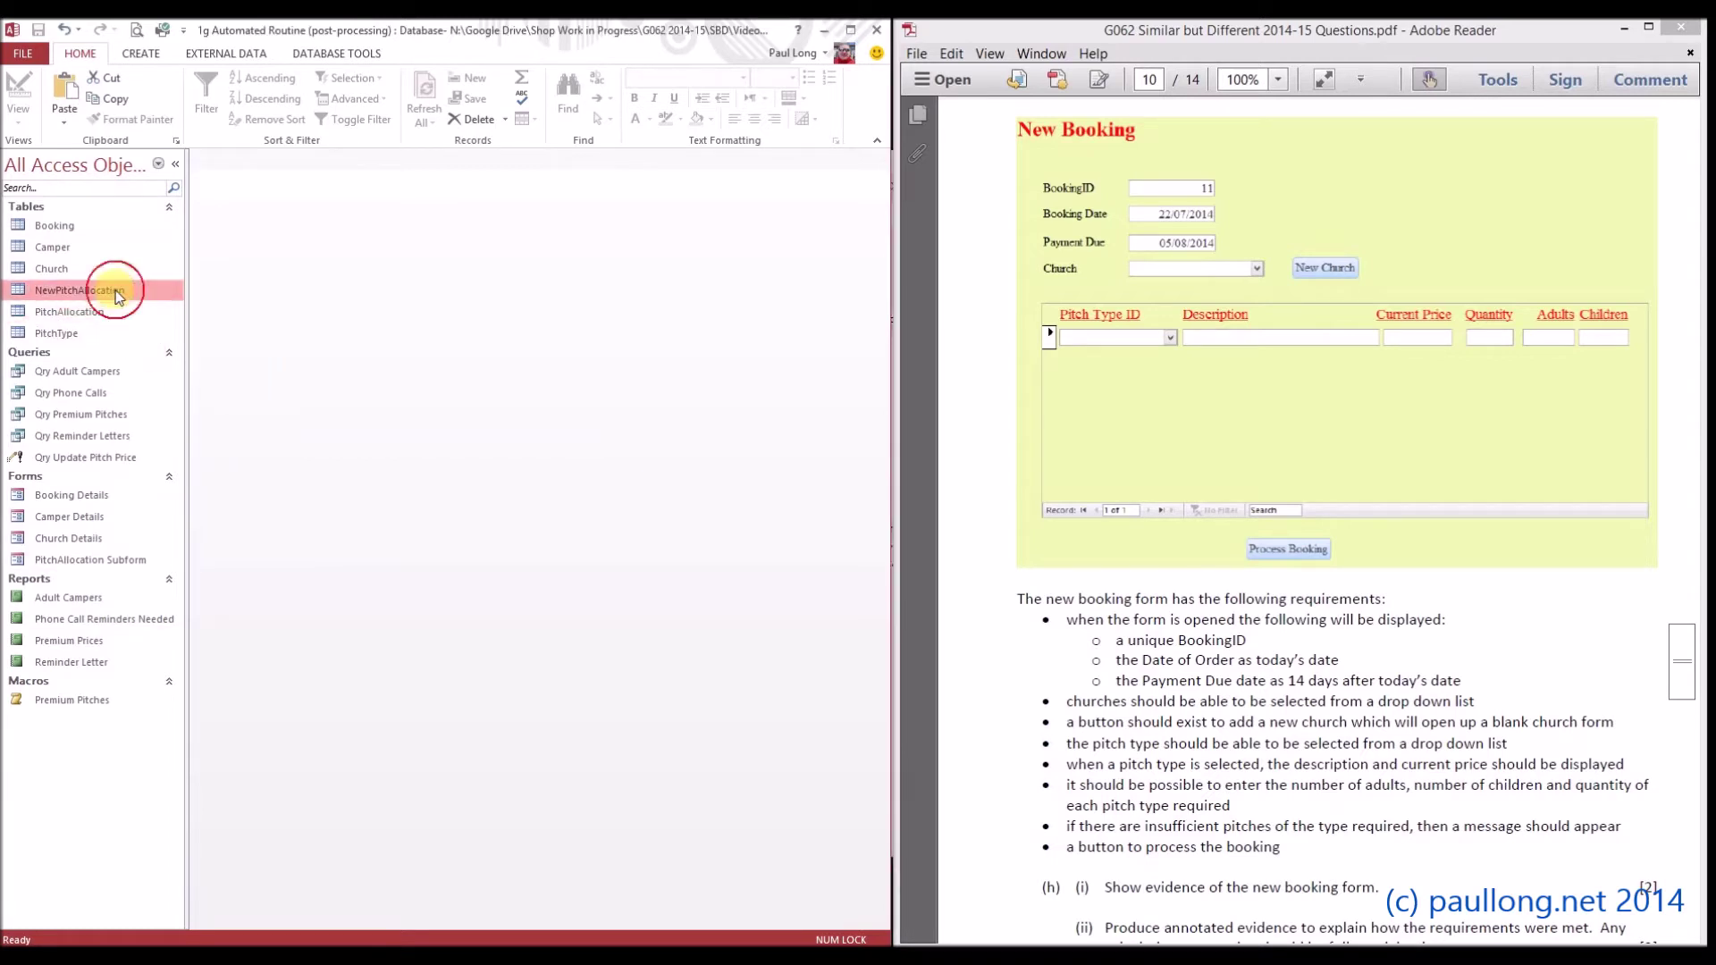
# Open NewPitchAllocation in Design view and select the PitchAllocationID row.
pyautogui.doubleClick(89, 290)
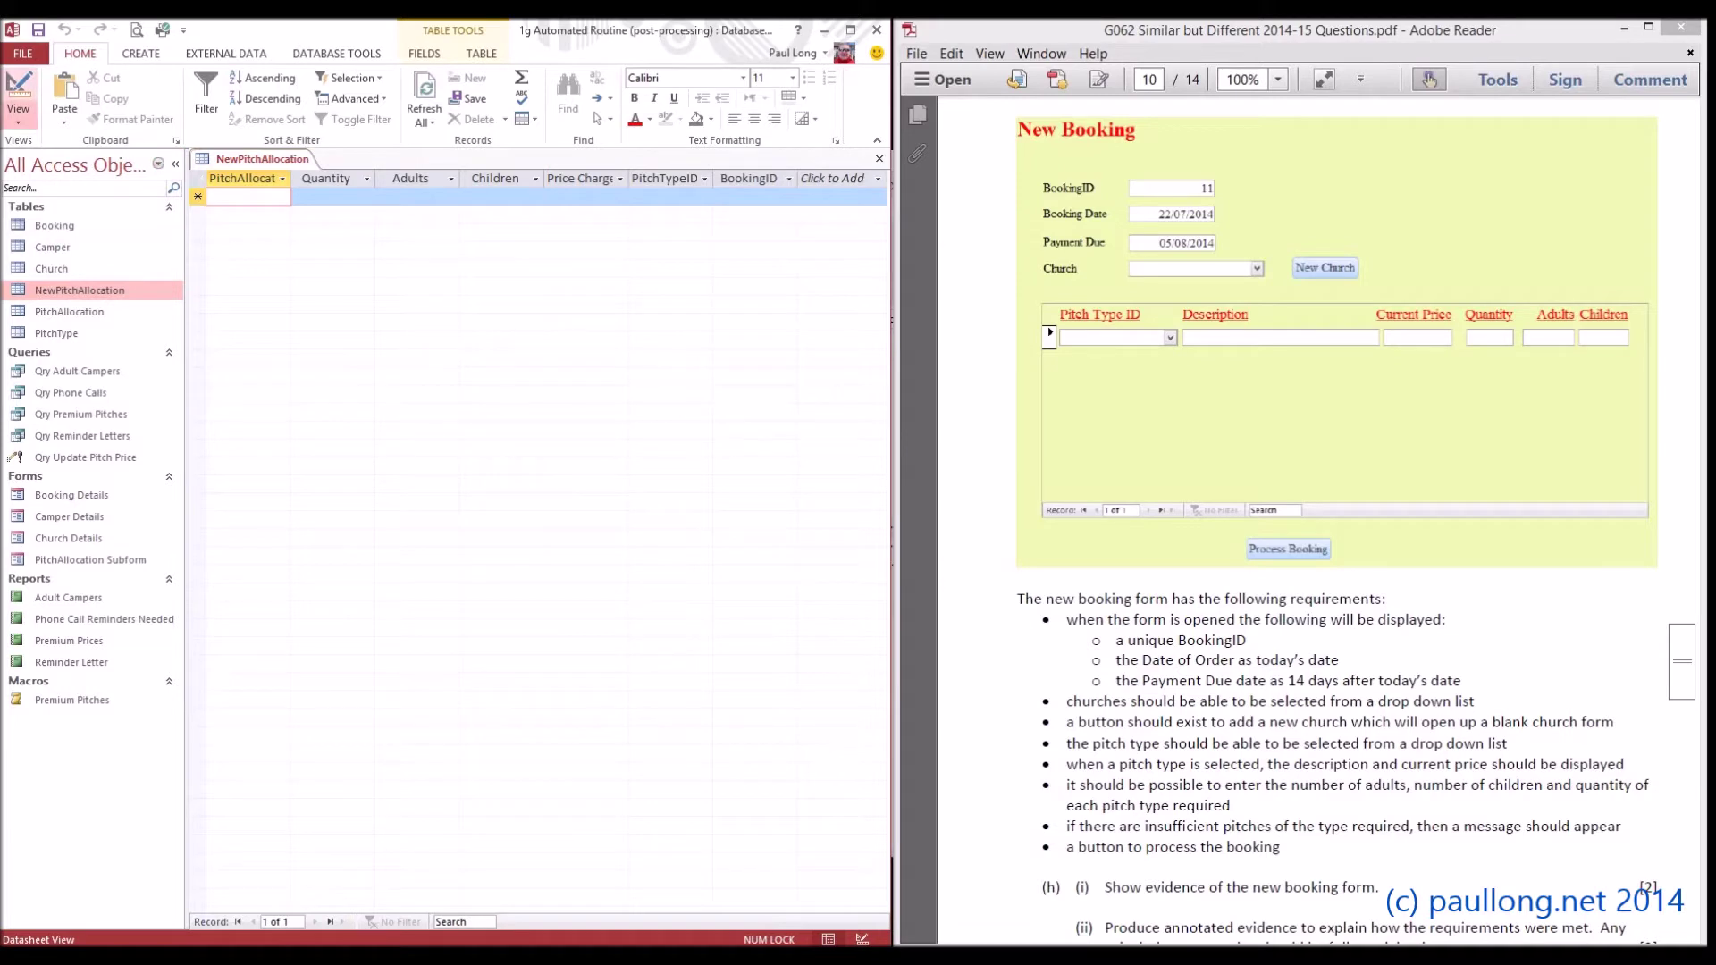
pyautogui.click(17, 98)
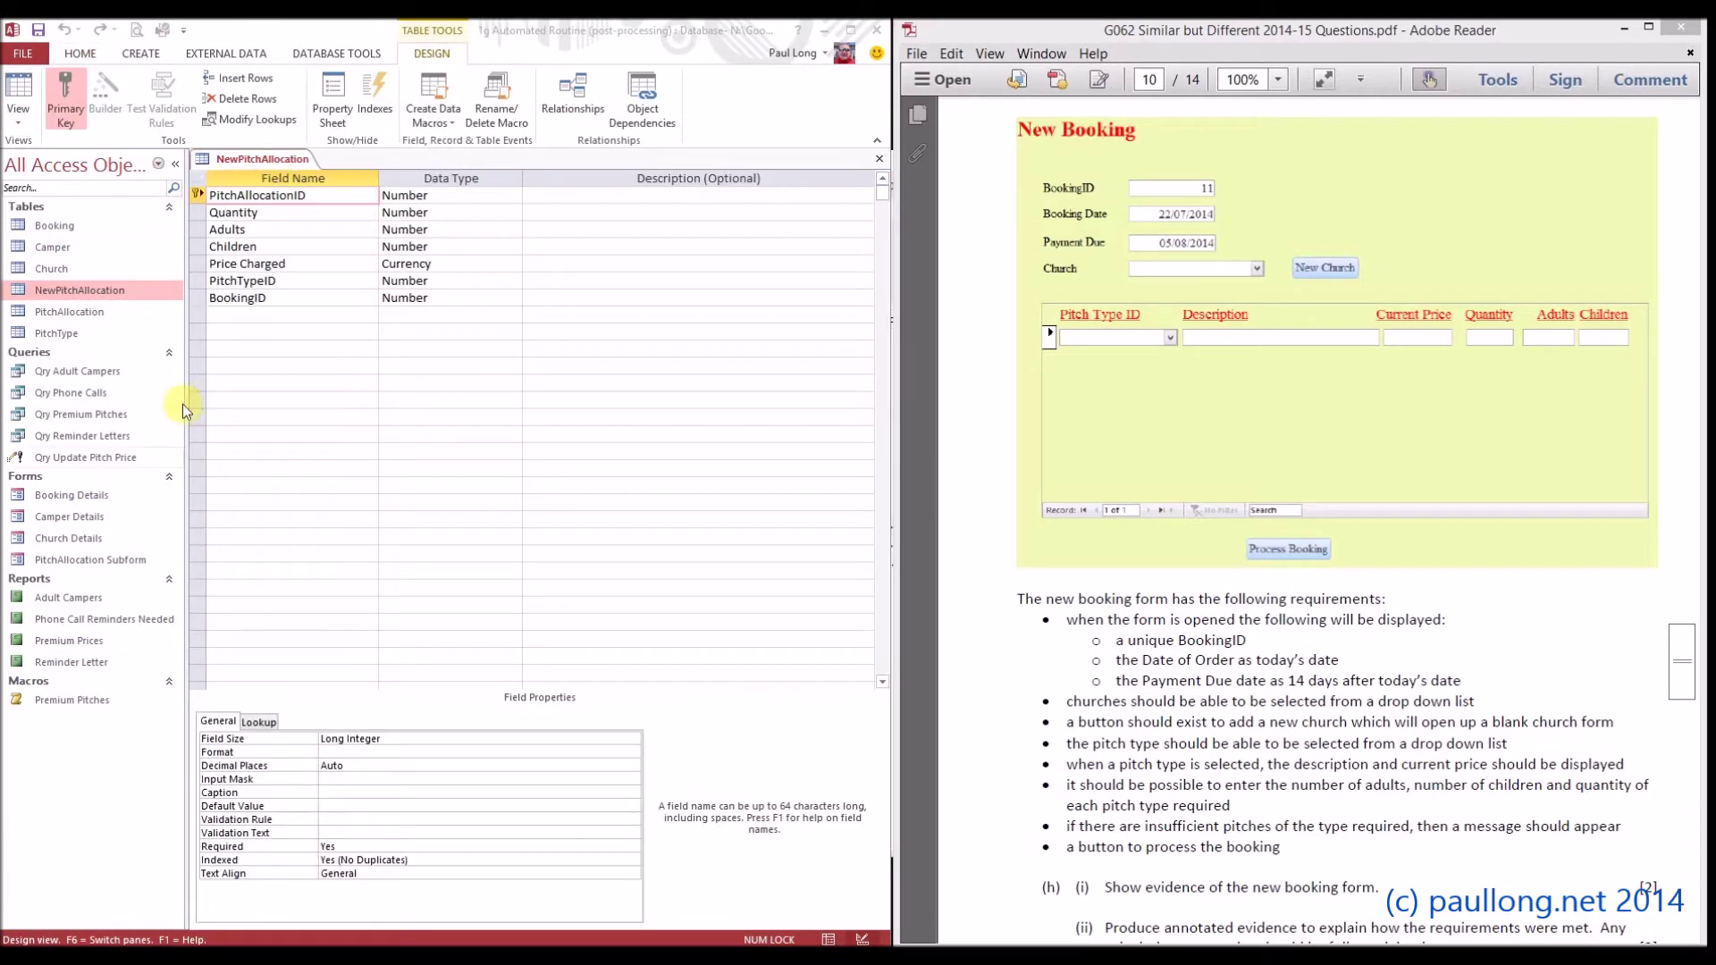
pyautogui.click(330, 192)
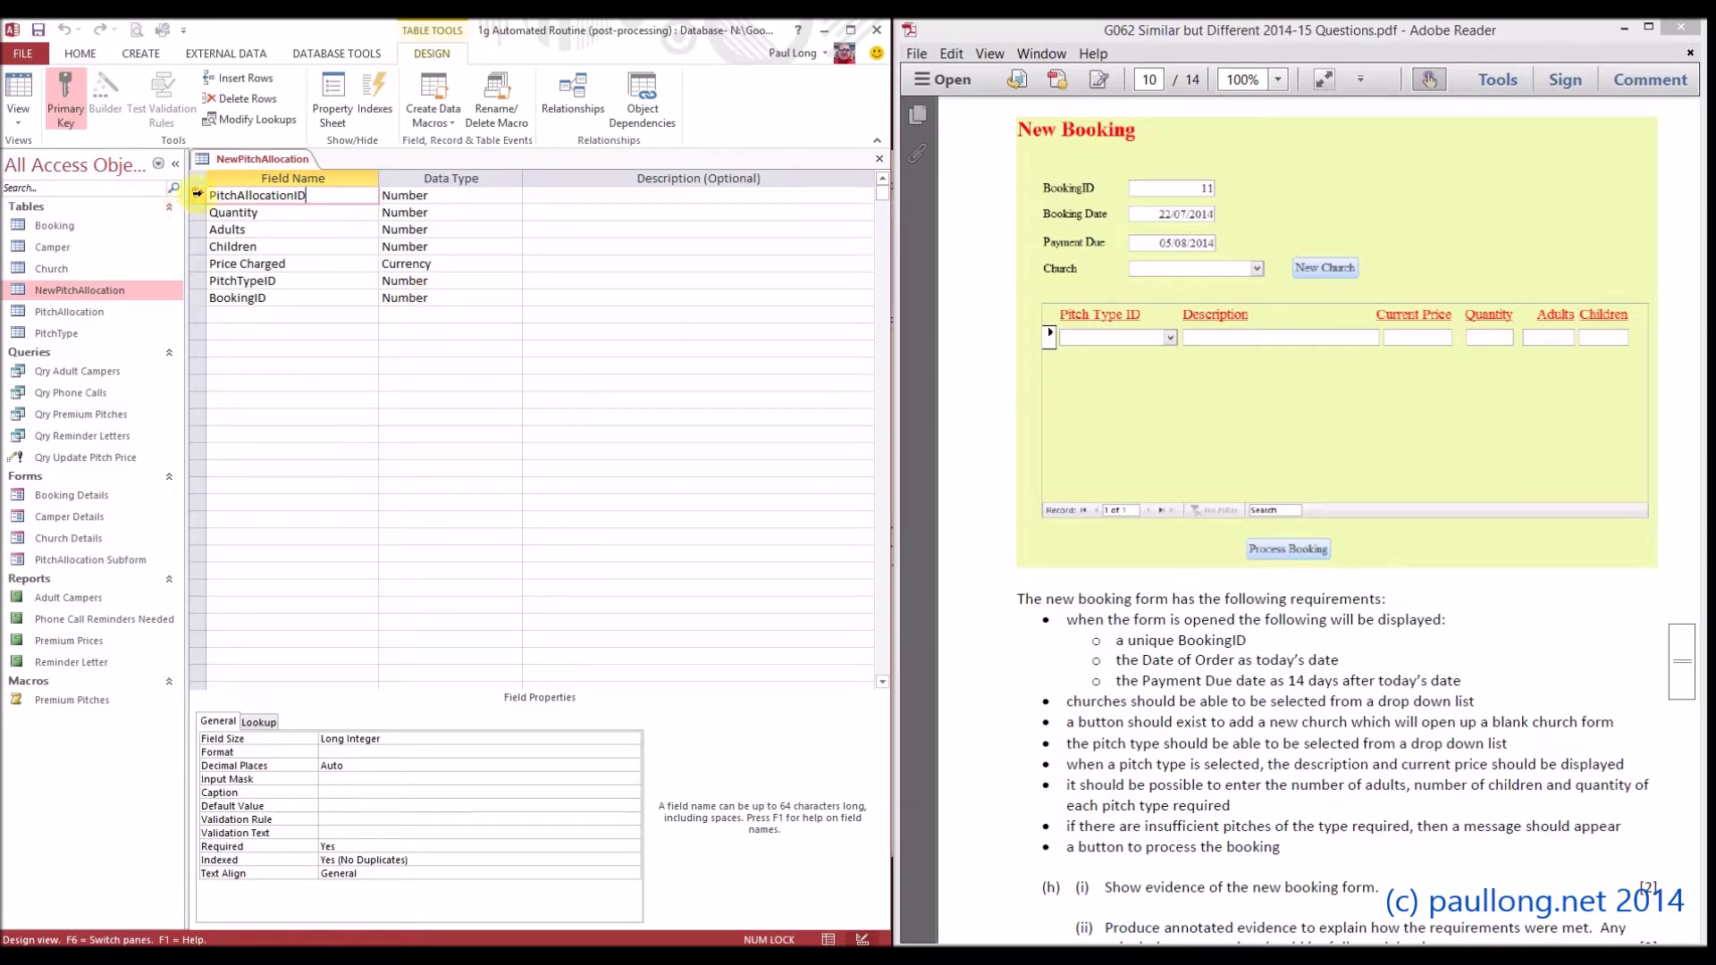
pyautogui.click(199, 195)
# Insert an AutoNumber field NewPitchAllocationID above PitchAllocationID and make it the primary key.
pyautogui.rightClick(199, 194)
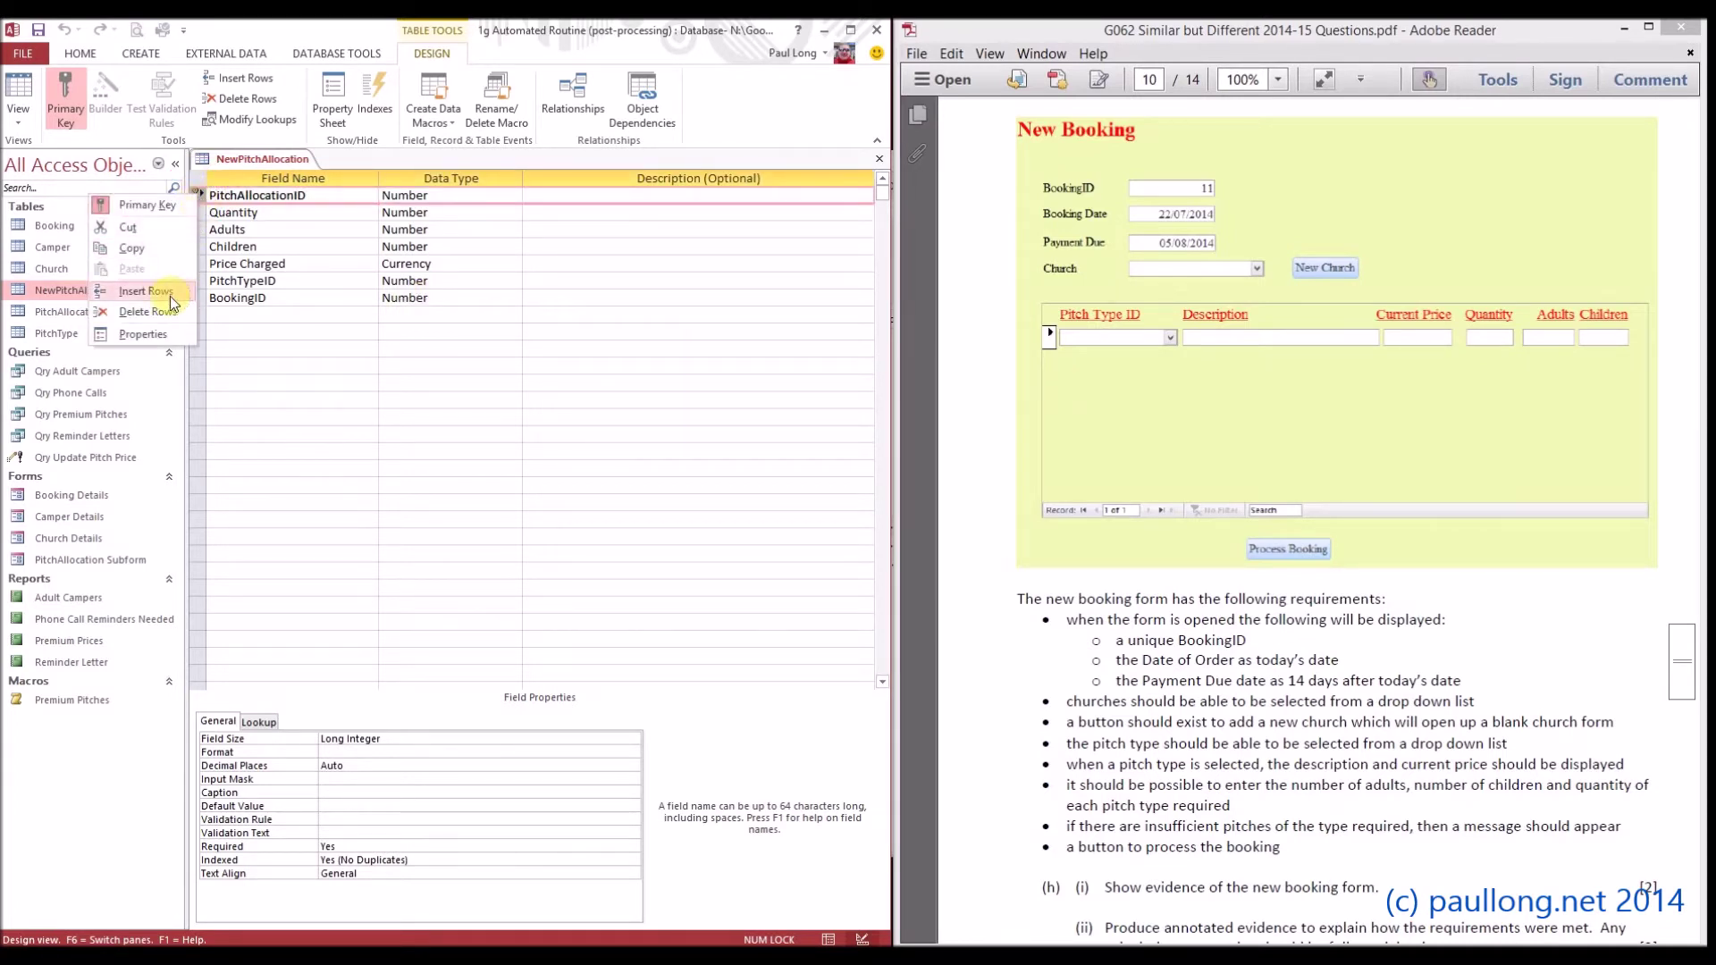
pyautogui.click(134, 286)
pyautogui.click(250, 195)
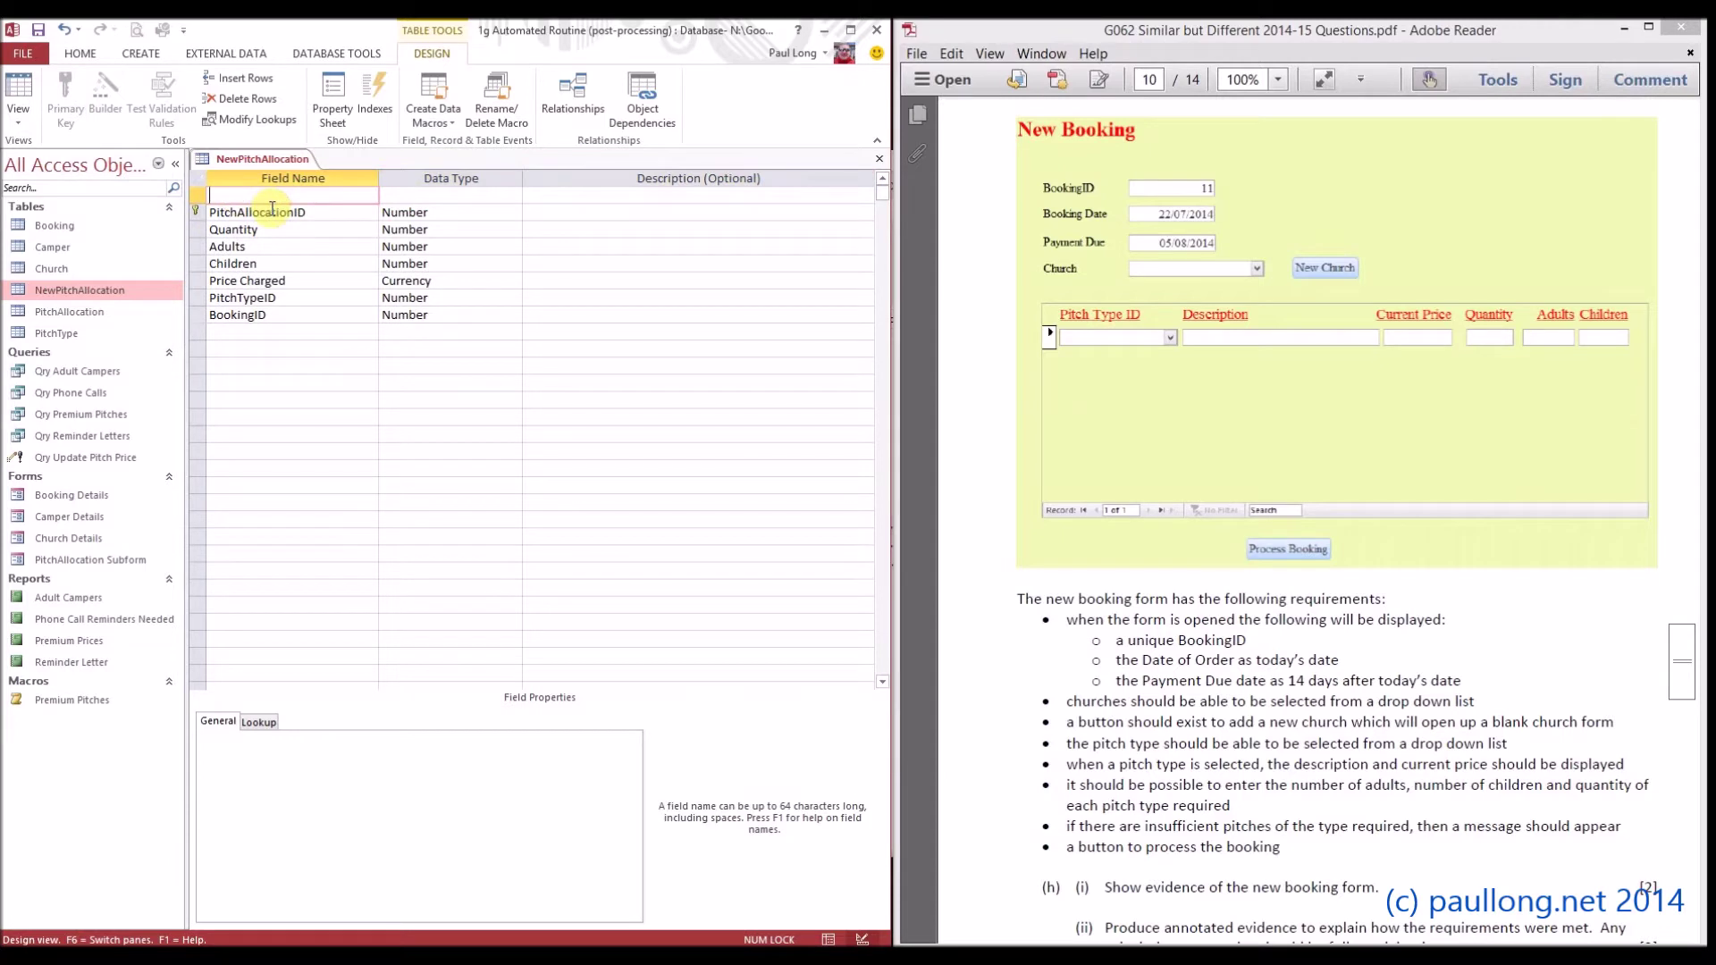
pyautogui.write('NewPitchAllocationID')
pyautogui.press('Tab')
pyautogui.write('Auto')
pyautogui.press('Tab')
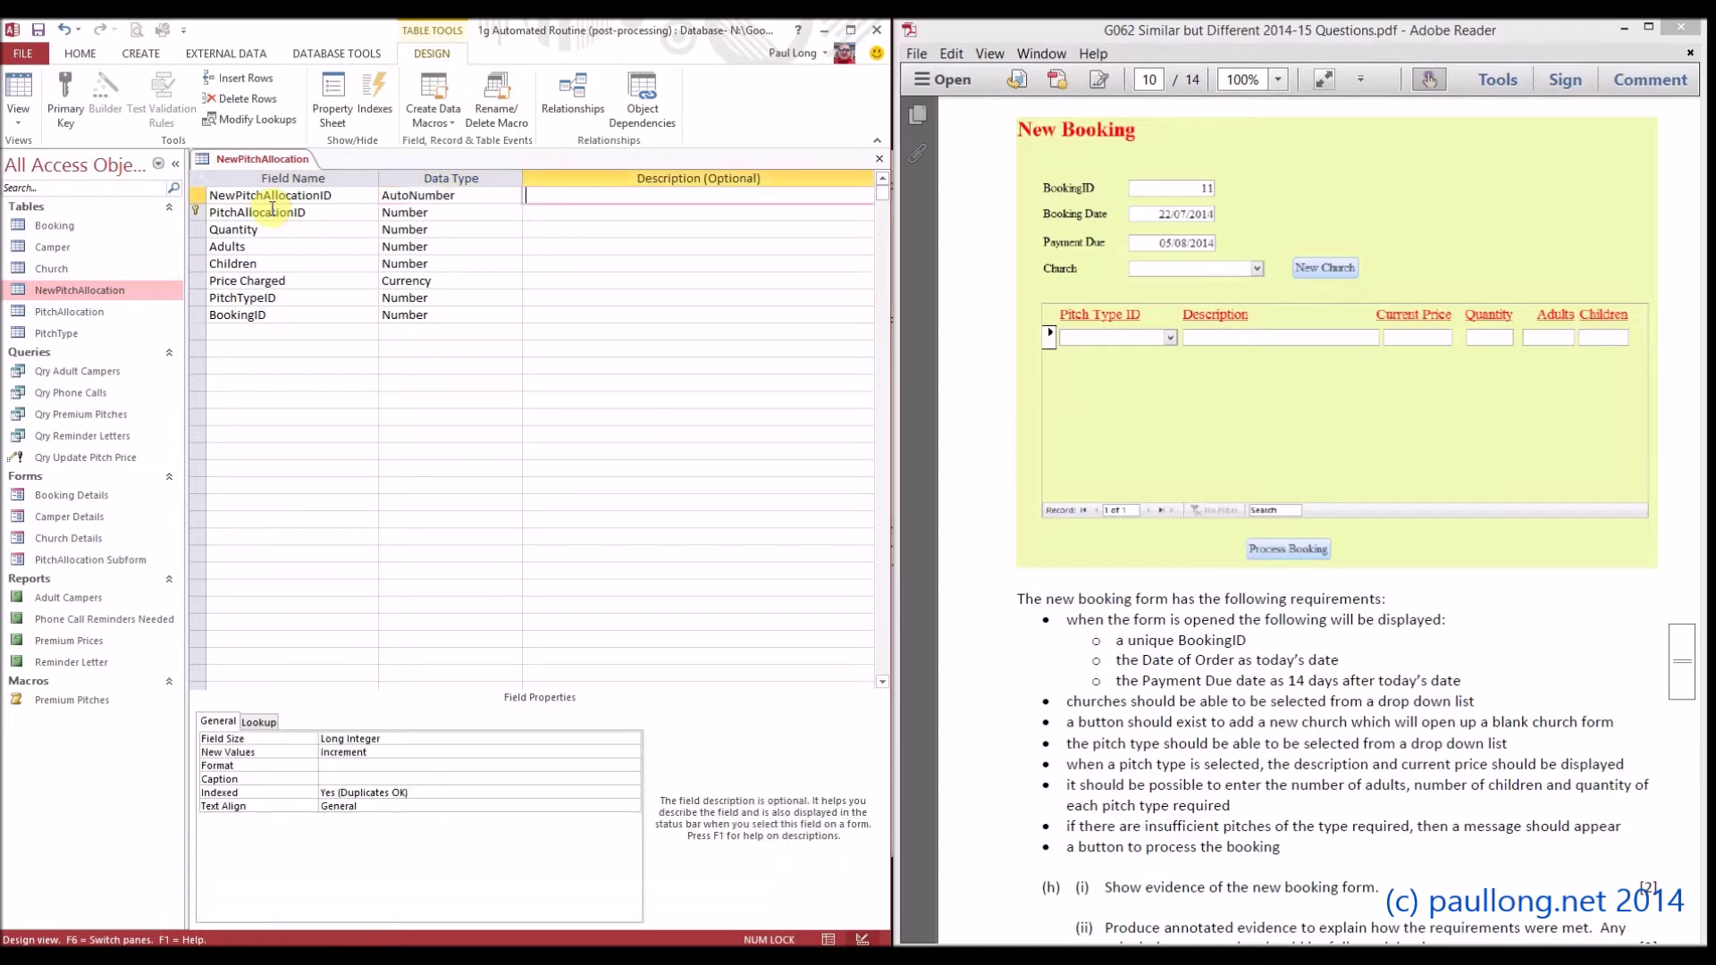
pyautogui.click(197, 195)
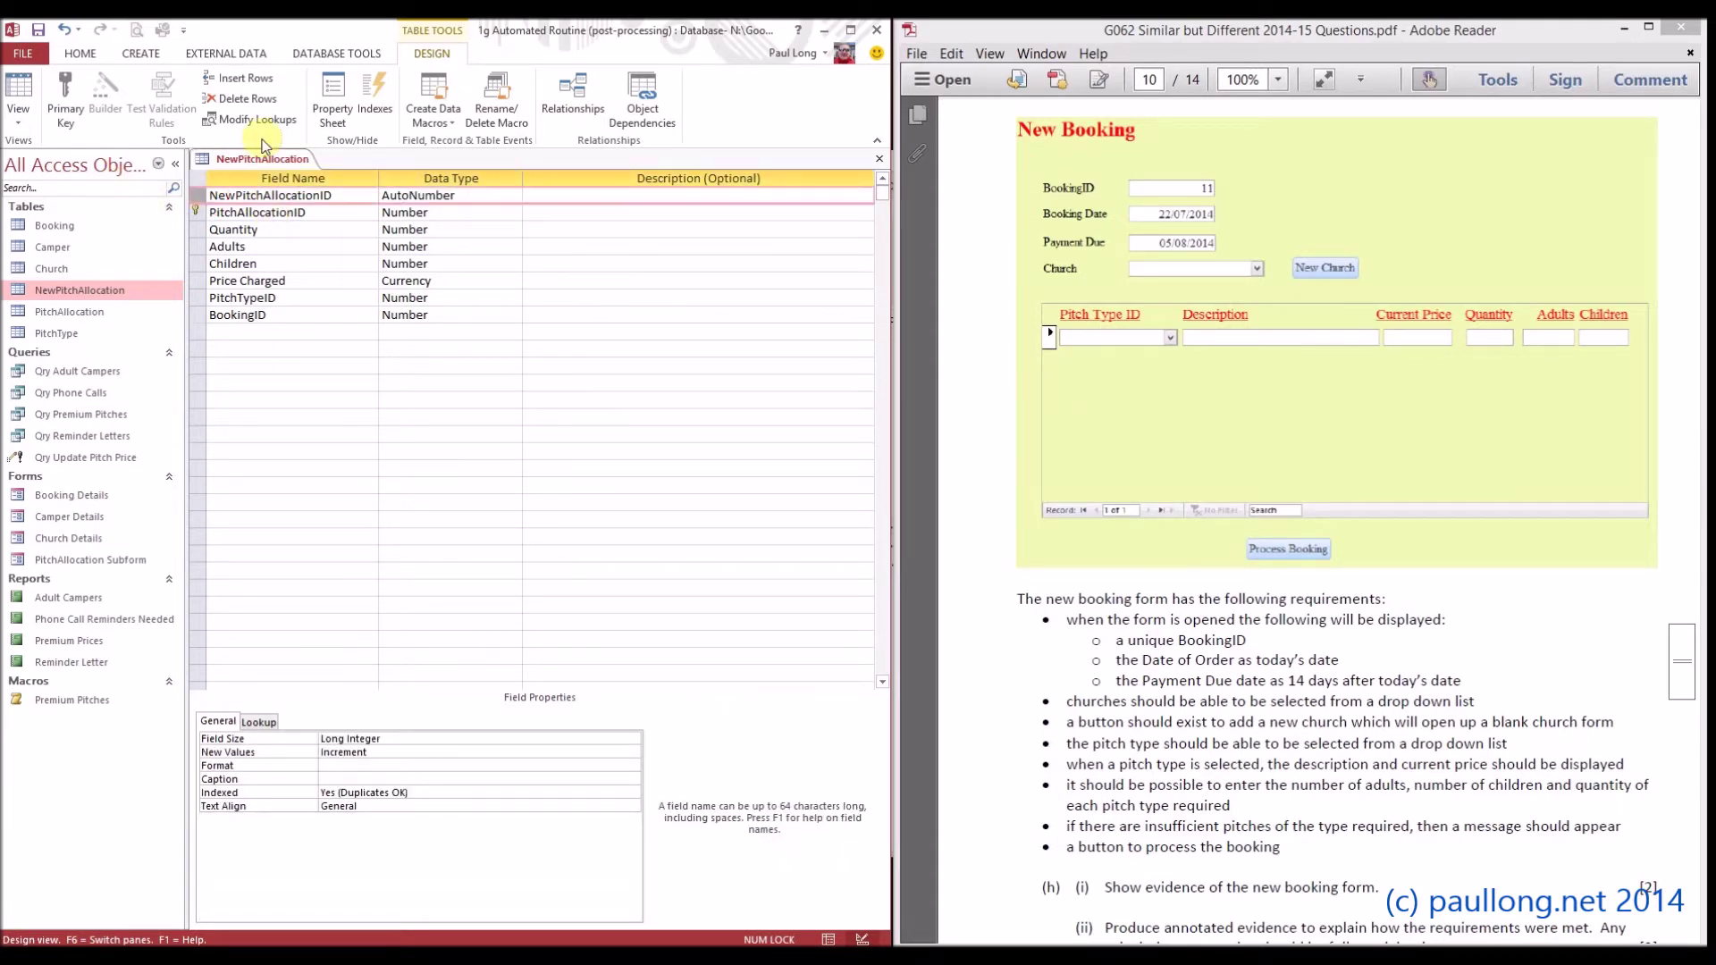
pyautogui.click(66, 98)
# Delete the old PitchAllocationID field and select the Price Charged row.
pyautogui.click(198, 212)
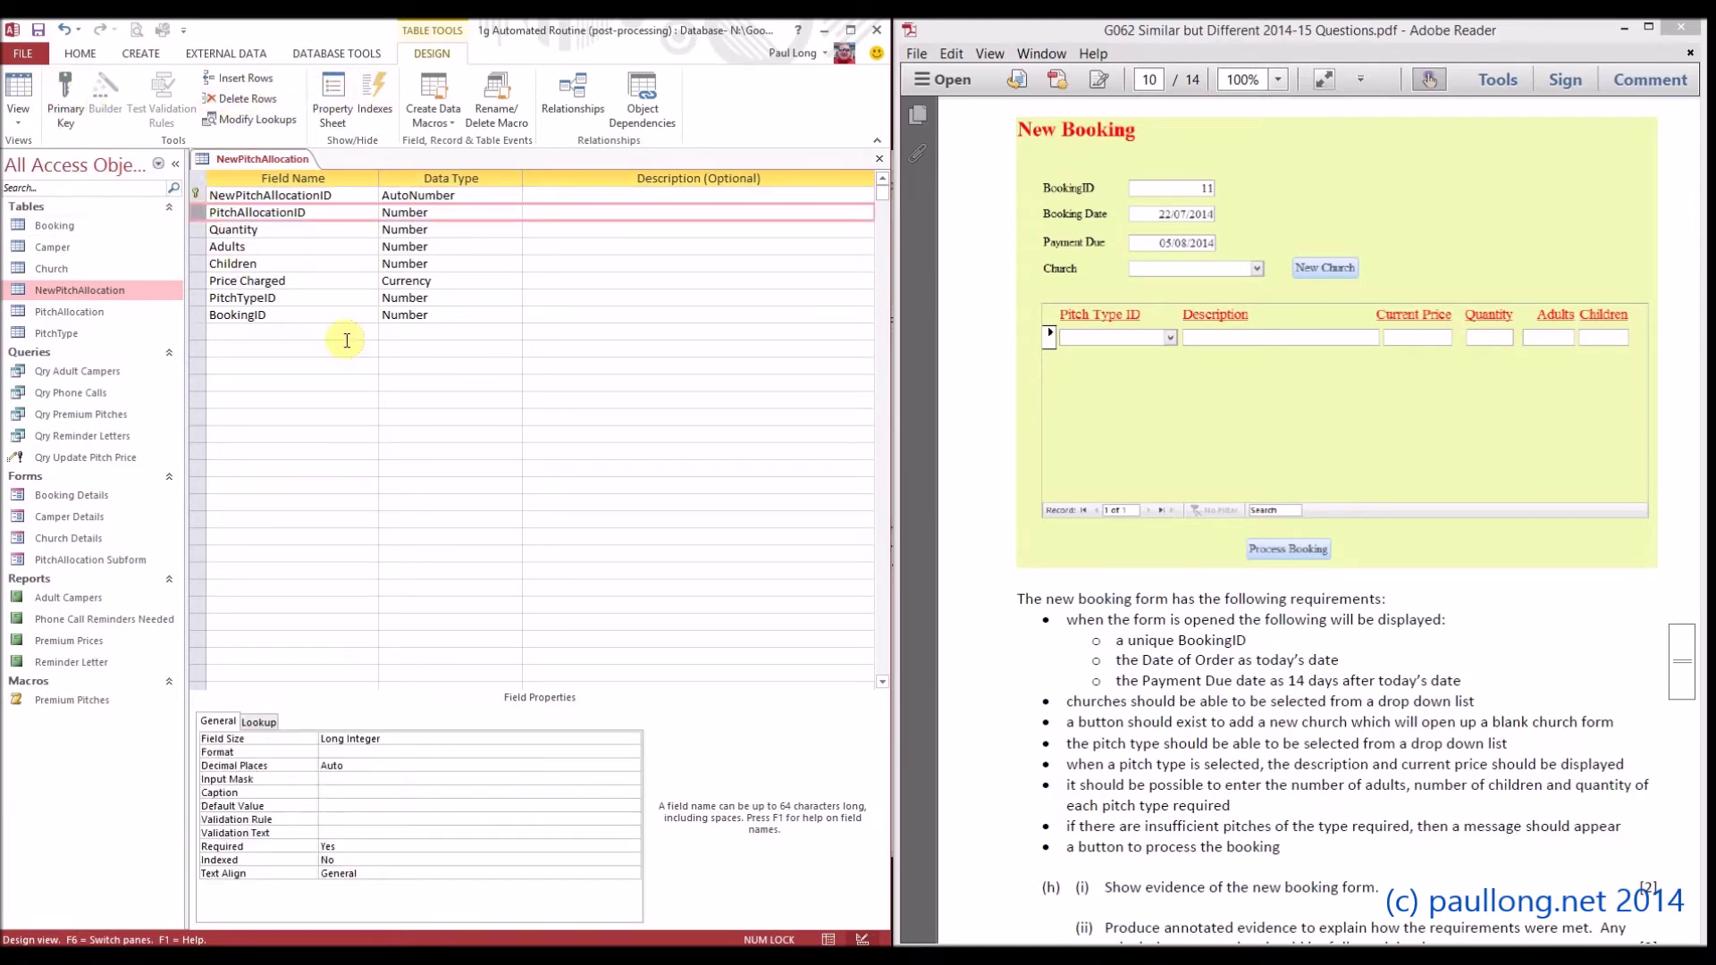
pyautogui.press('Delete')
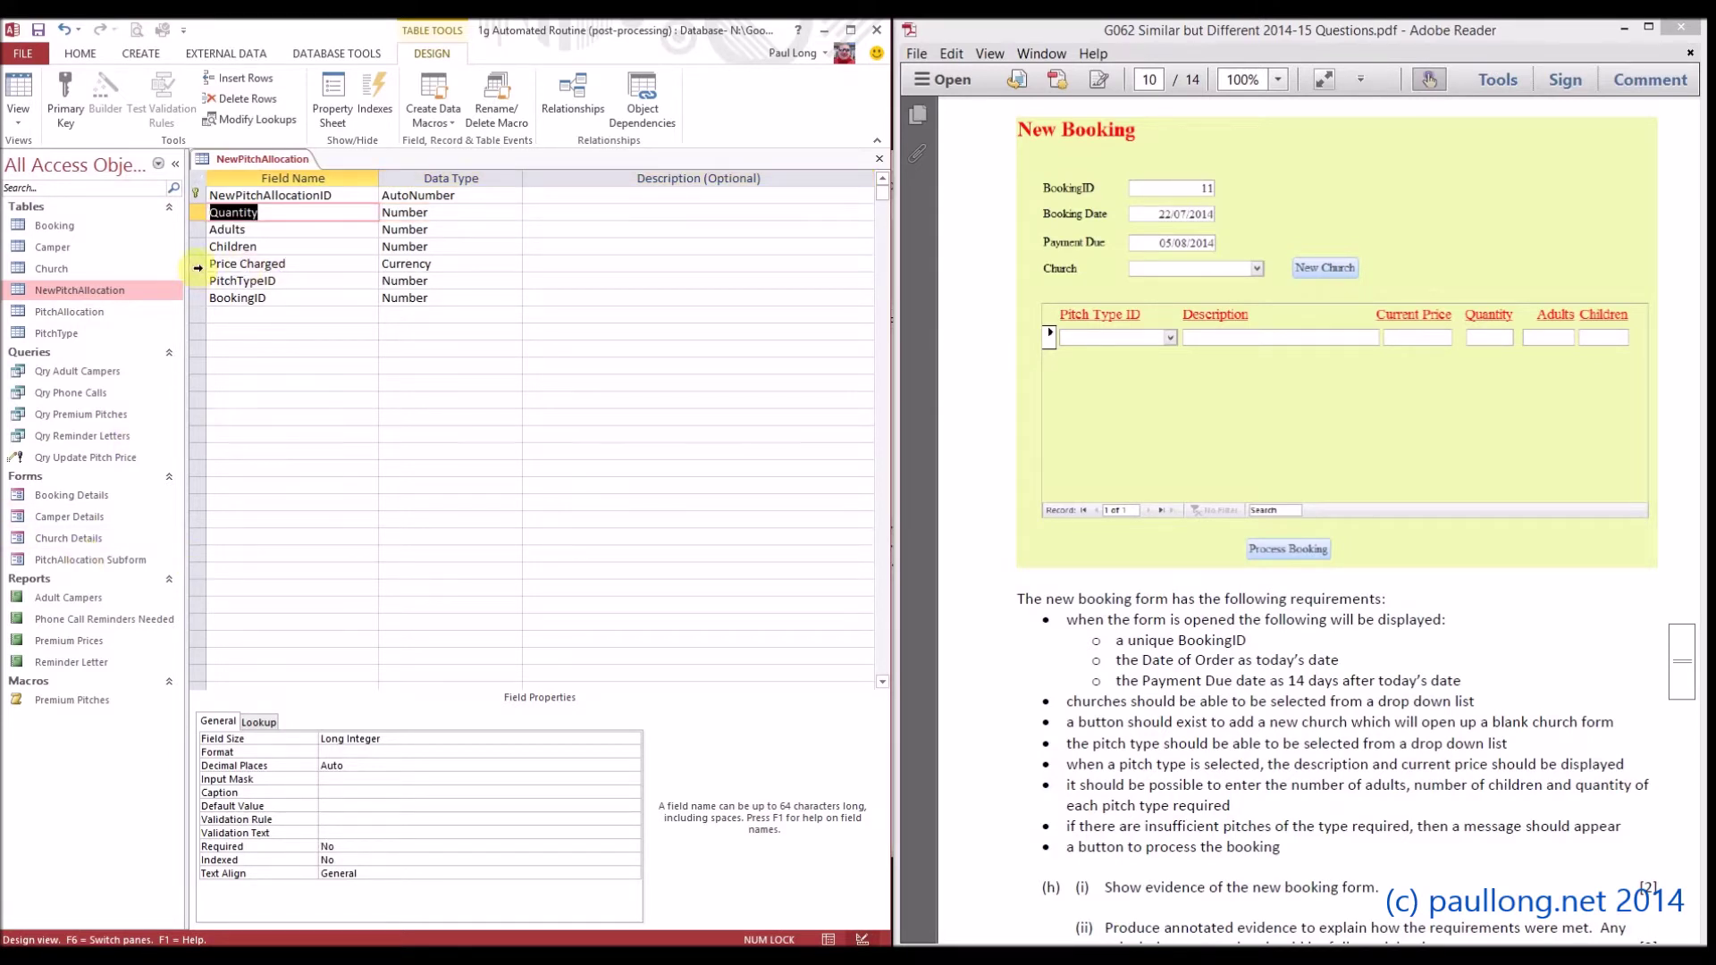
pyautogui.click(197, 267)
pyautogui.click(230, 266)
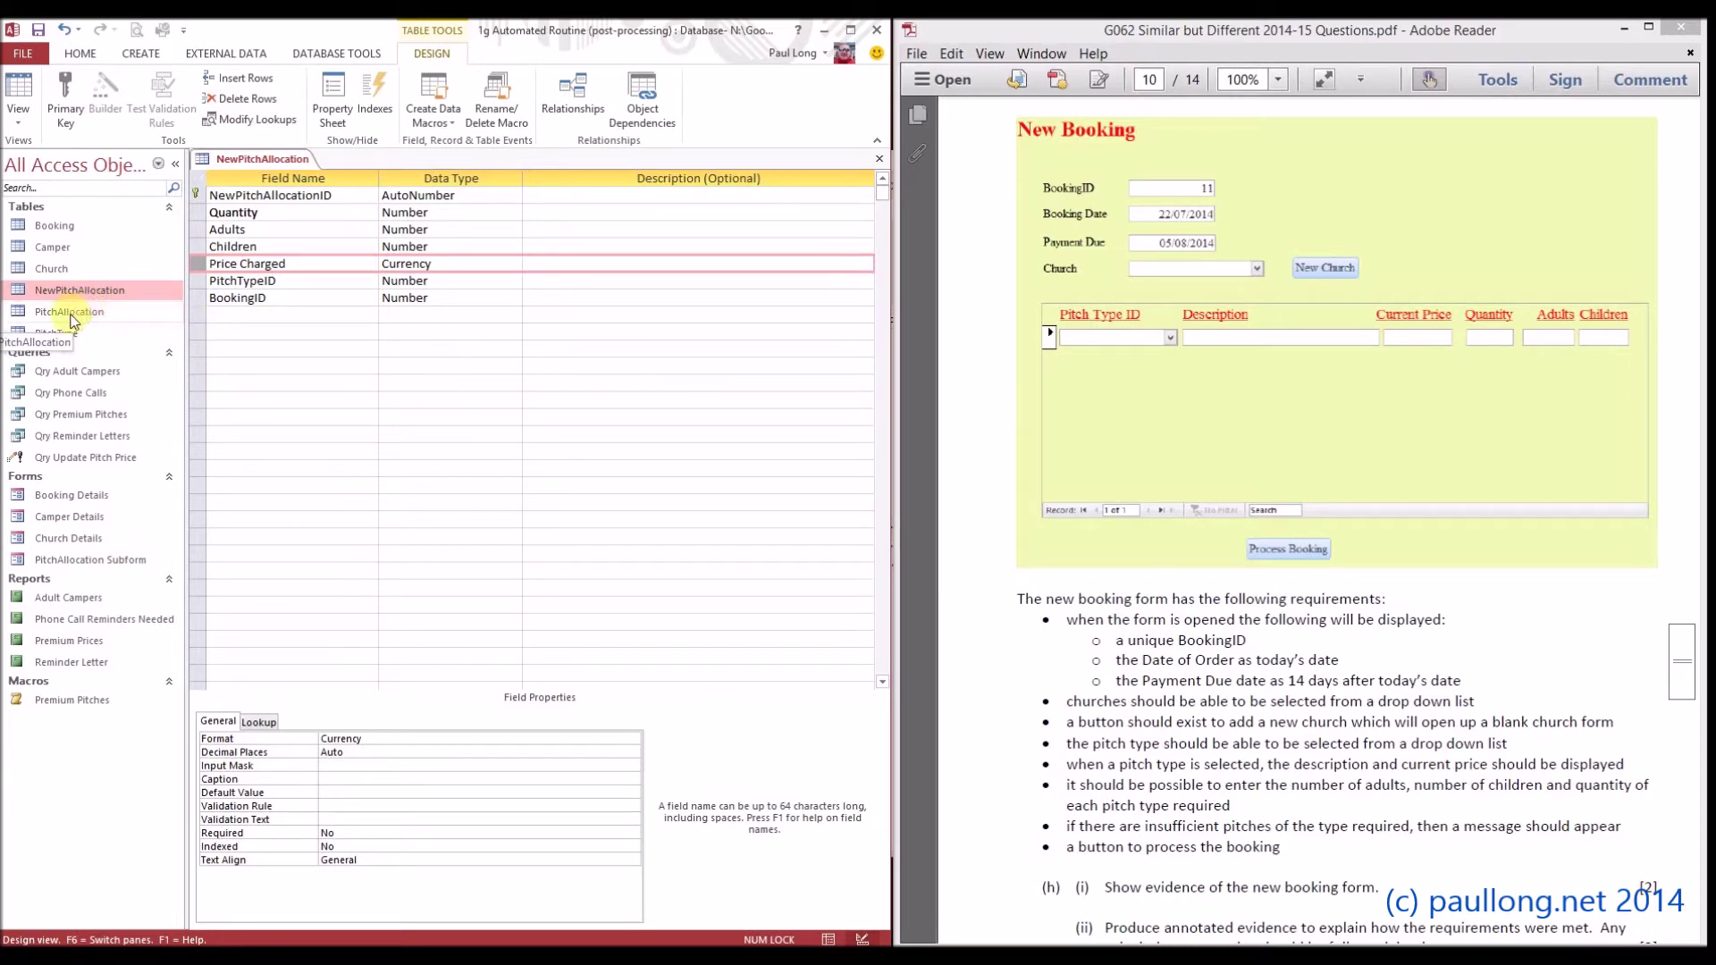
pyautogui.moveTo(295, 264); pyautogui.dragTo(198, 265)
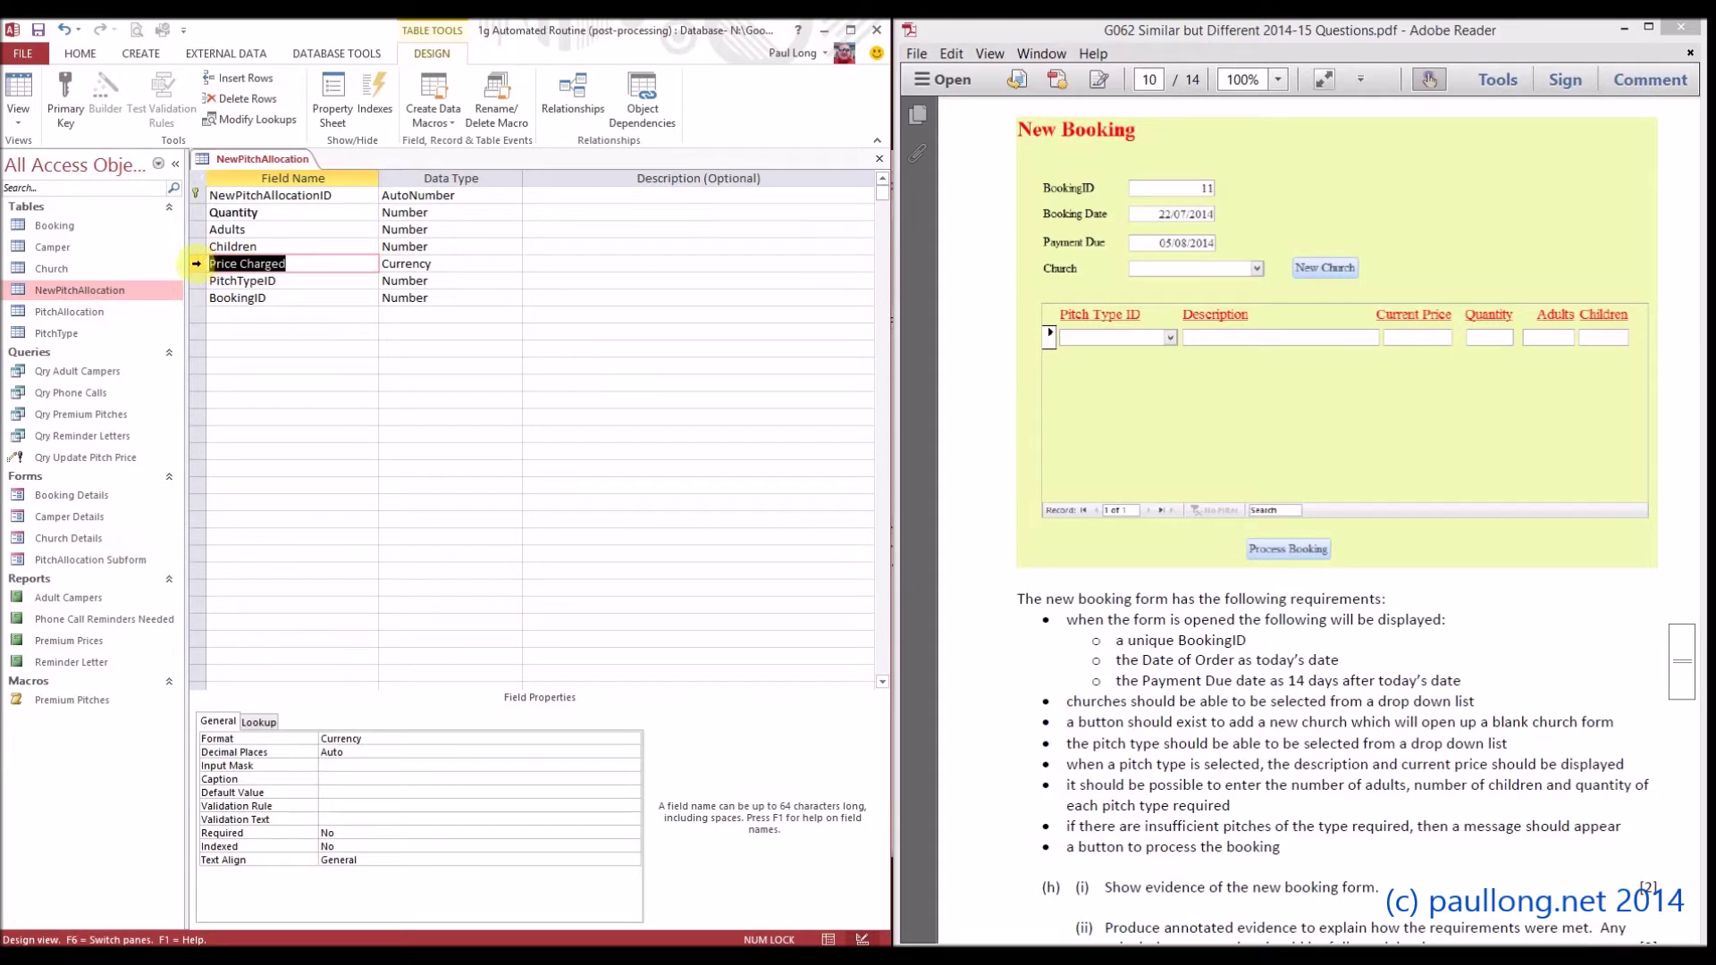
pyautogui.click(196, 265)
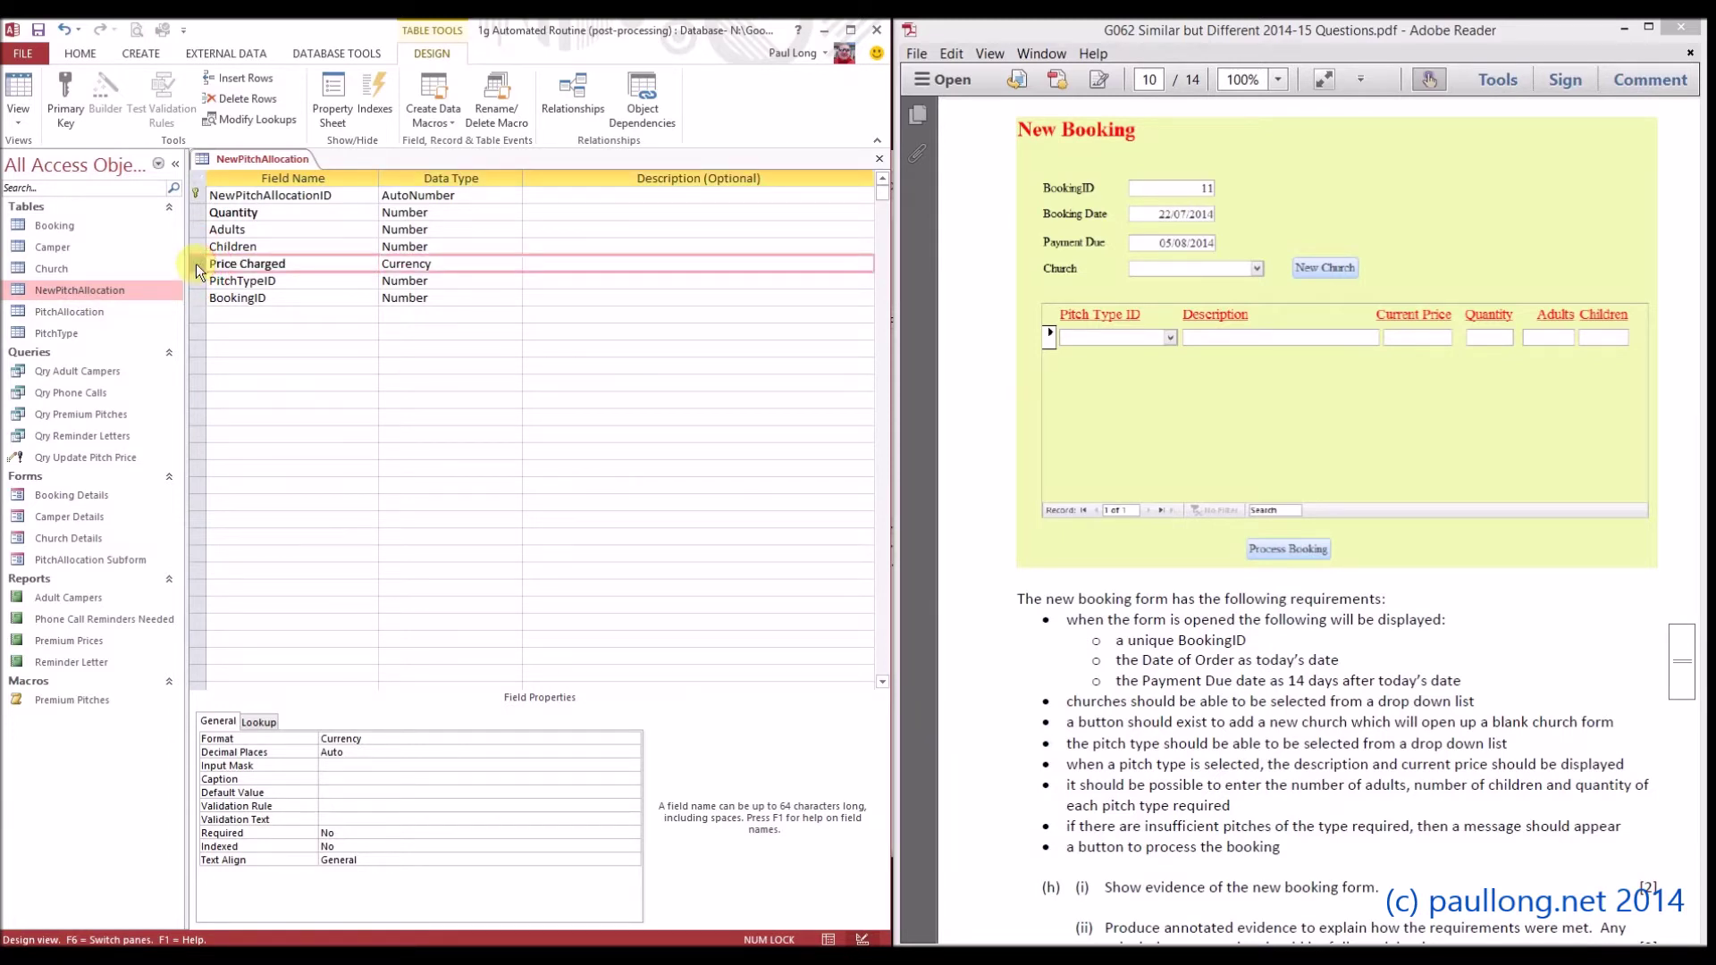
# Delete Price Charged and rename Quantity, Adults and Children to NewQuantity, NewAdults, NewChildren.
pyautogui.press('Delete')
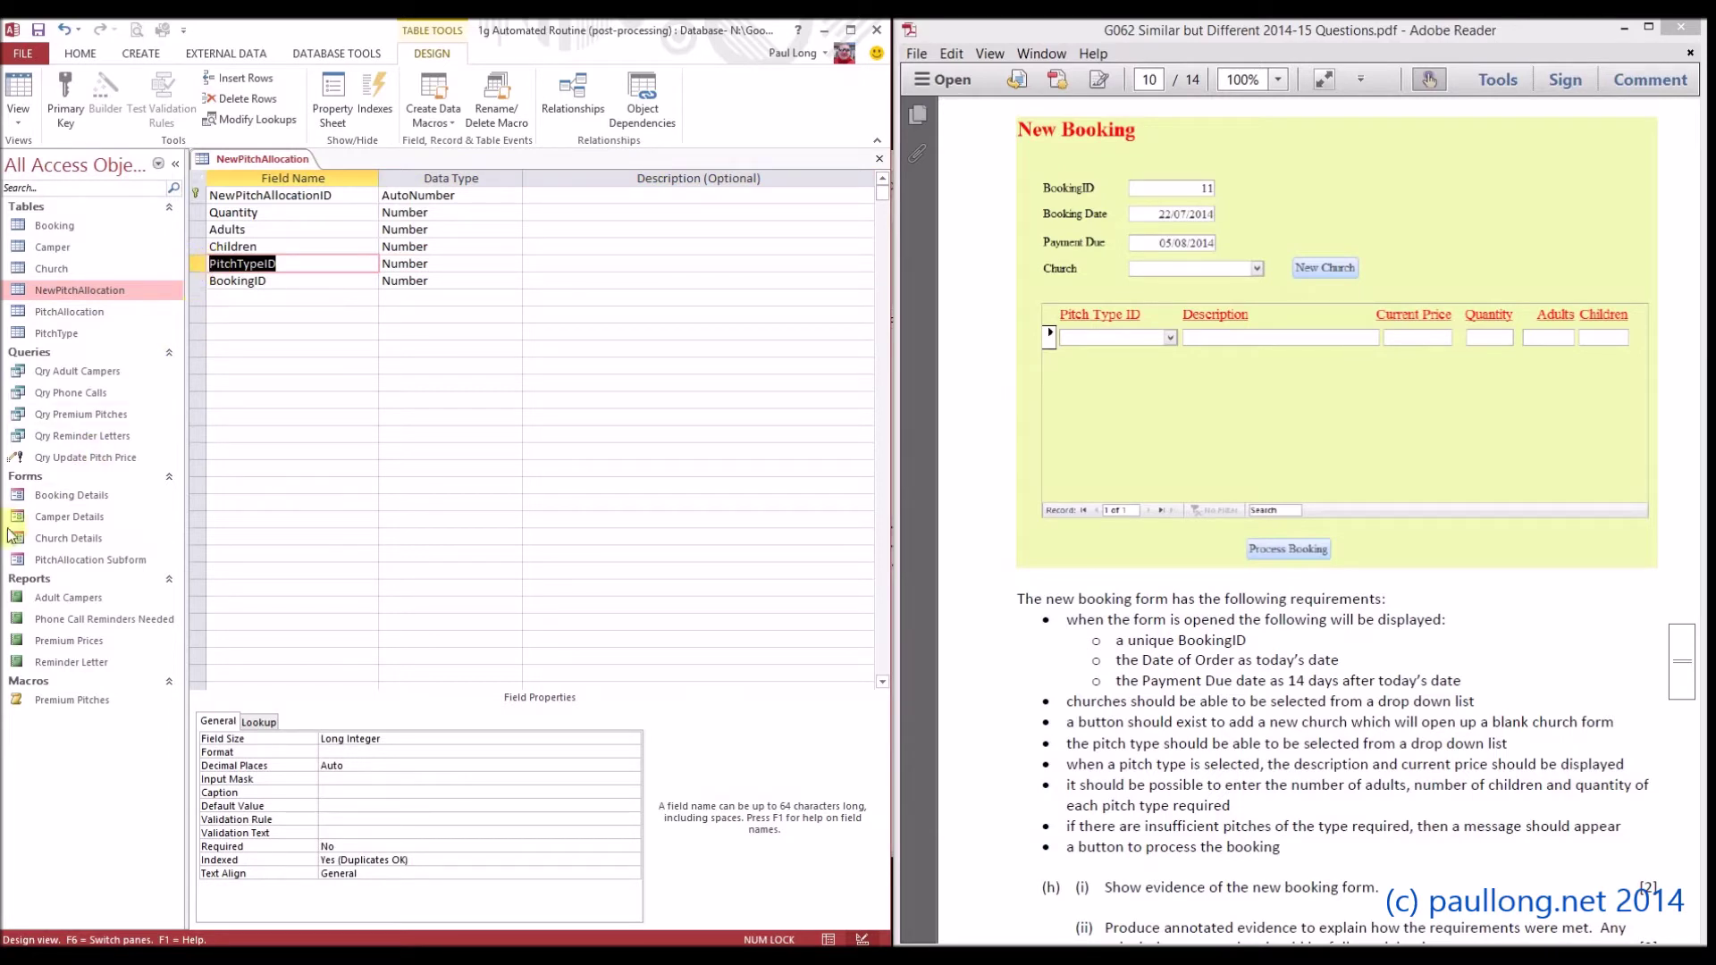
pyautogui.click(280, 216)
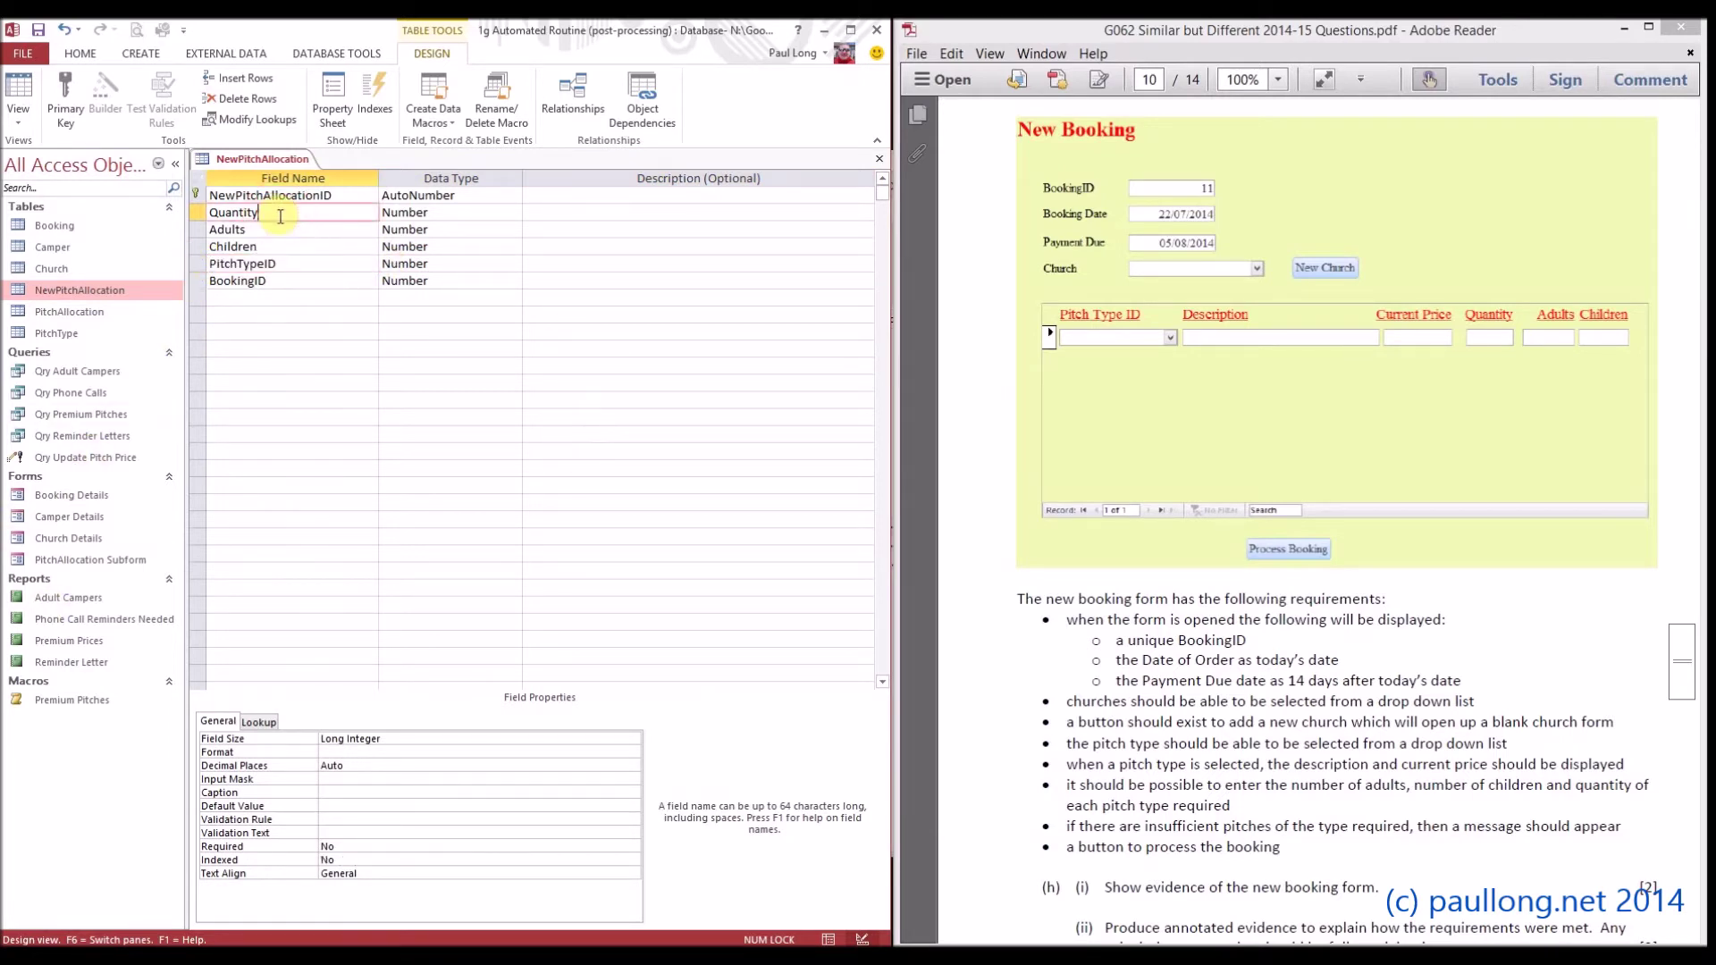
pyautogui.write('New')
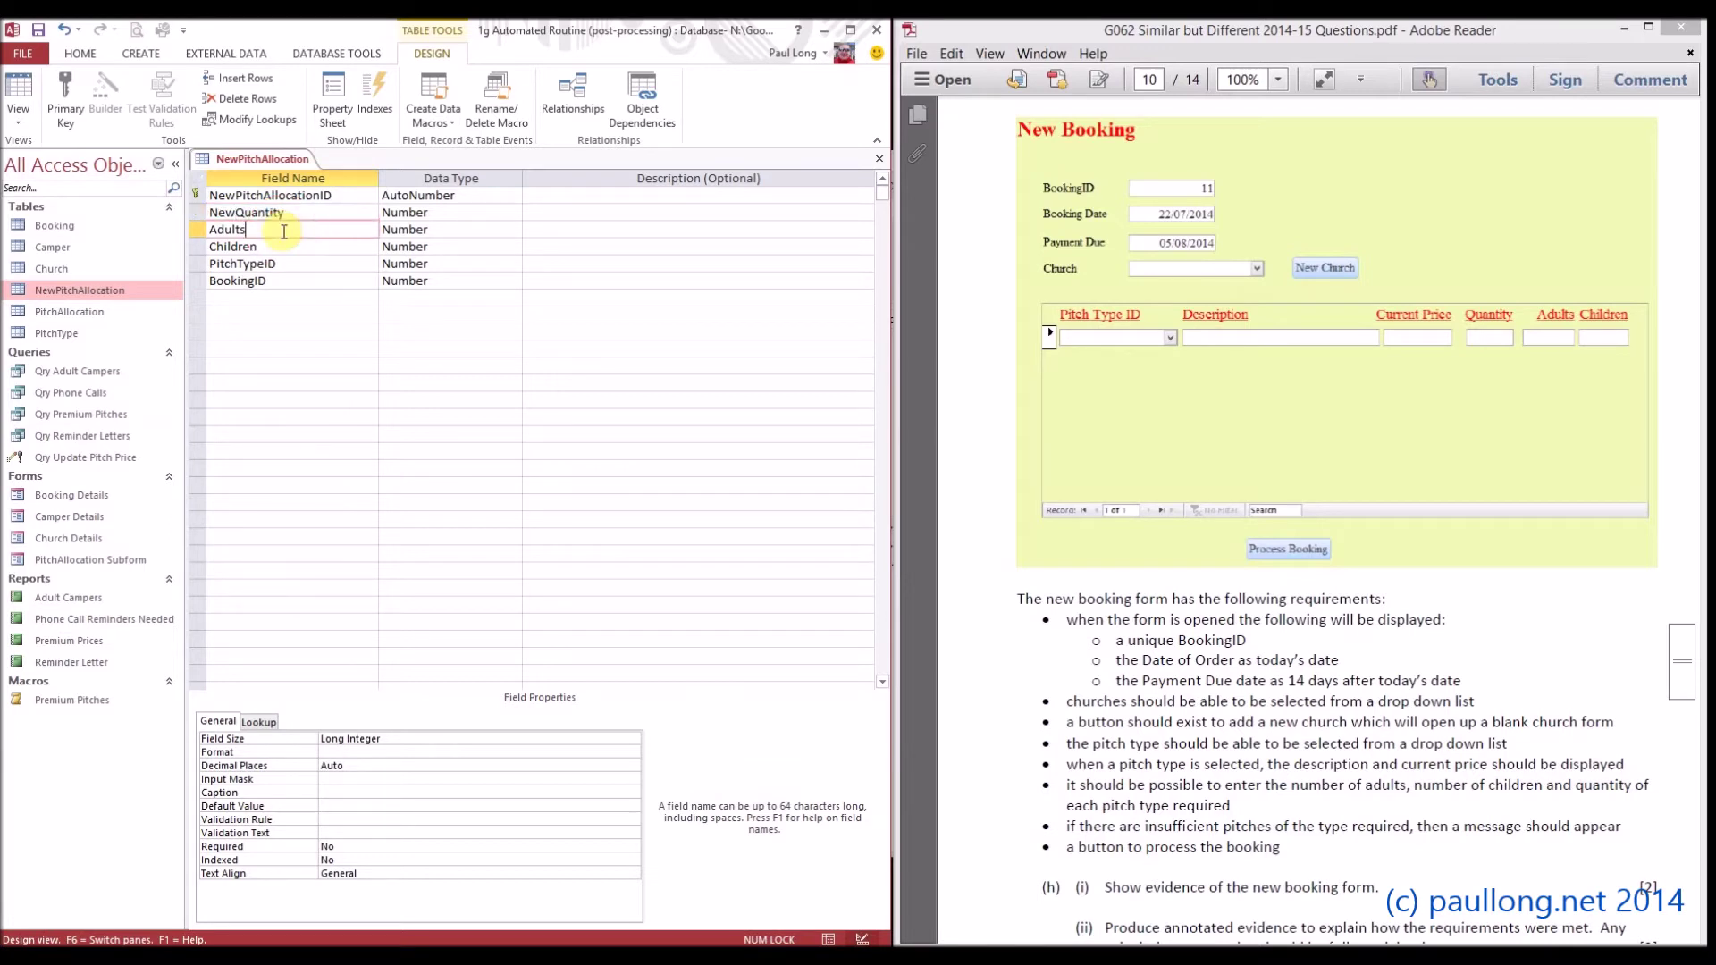
pyautogui.write('New')
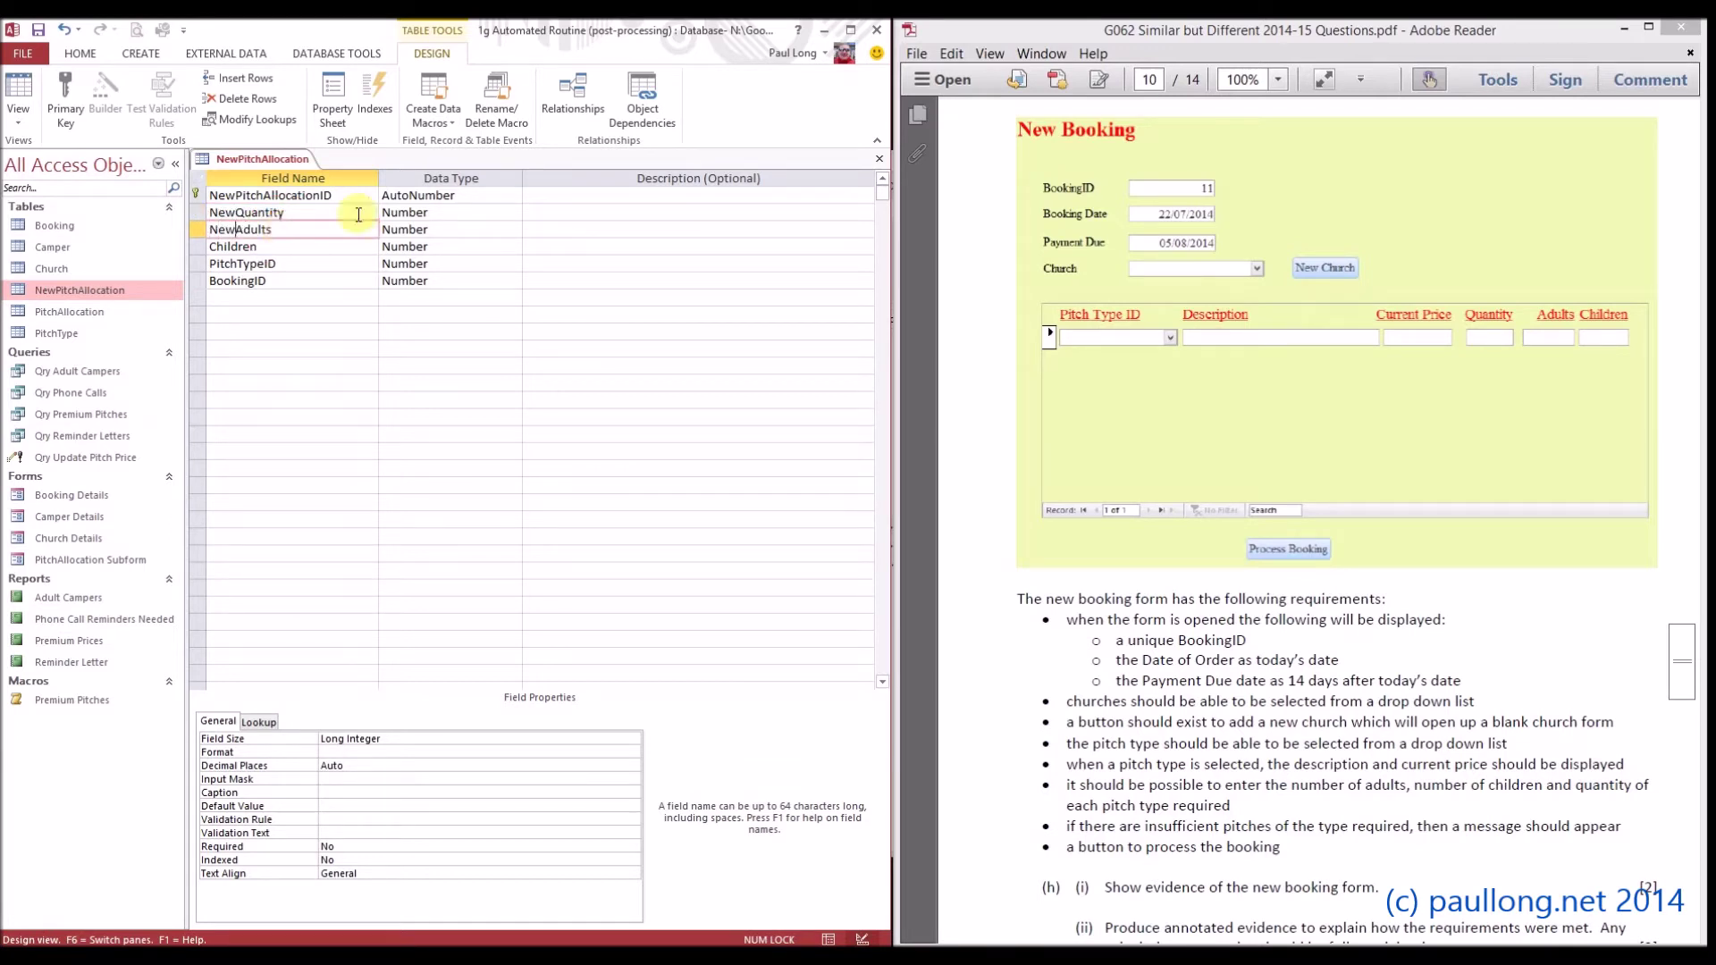
pyautogui.click(283, 250)
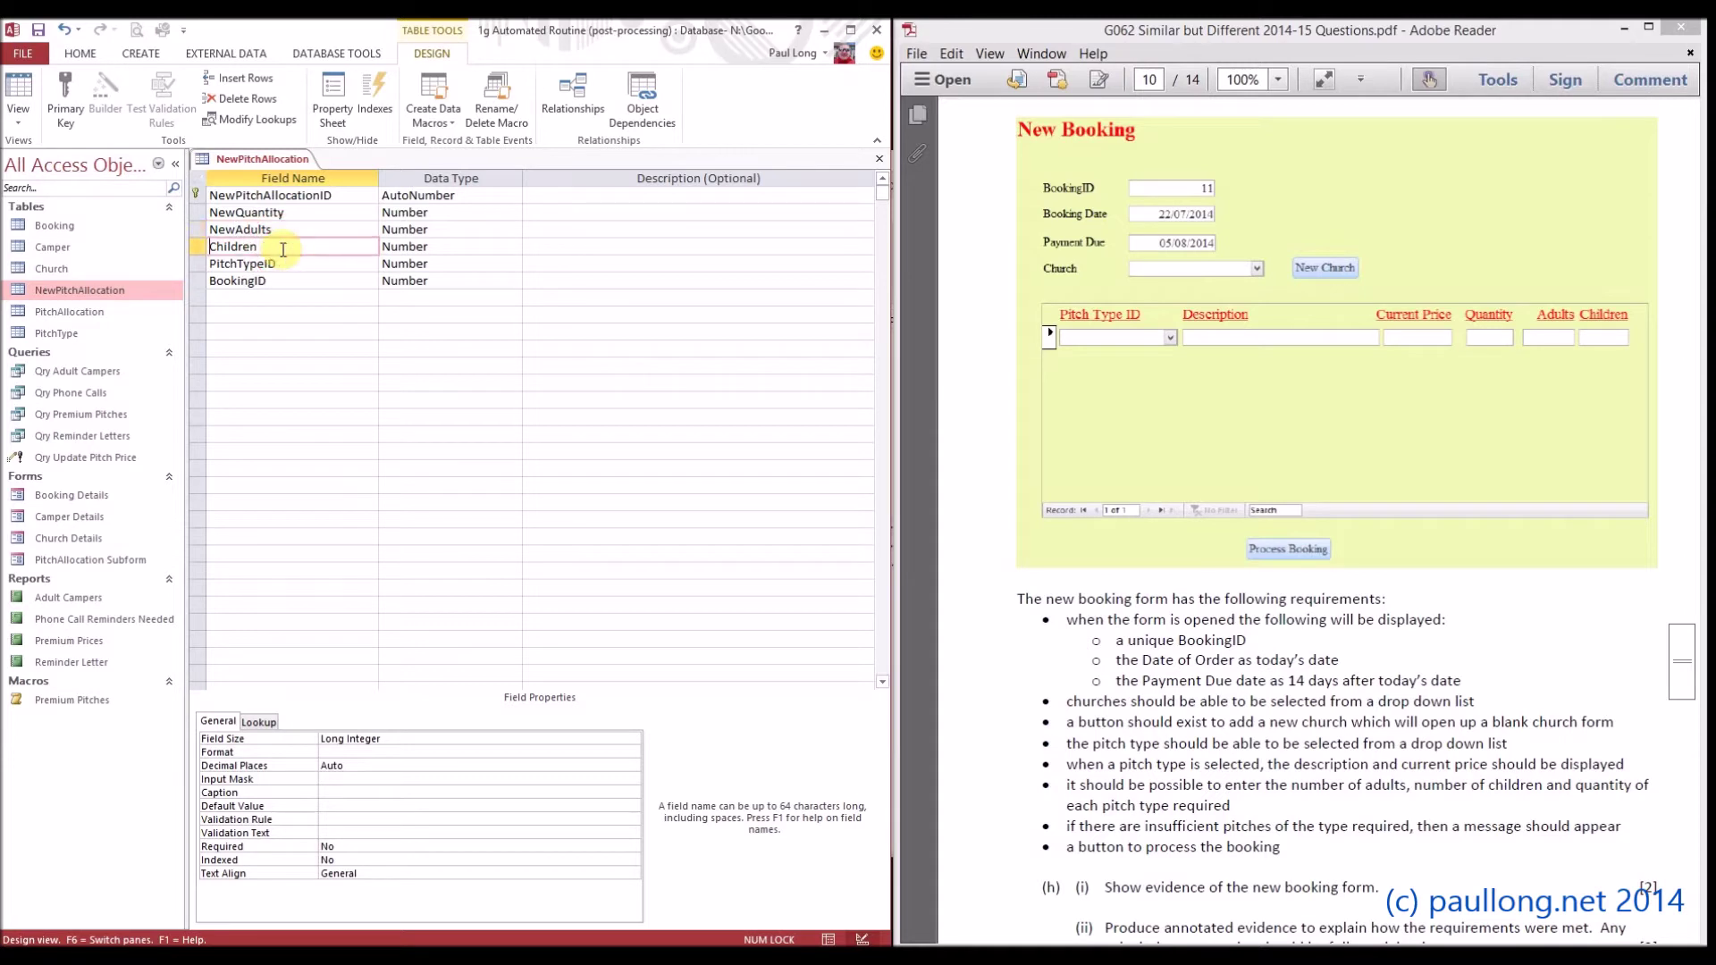
pyautogui.write('New')
# Rename PitchTypeID and BookingID to NewPitchTypeID and NewBookingID.
pyautogui.click(298, 264)
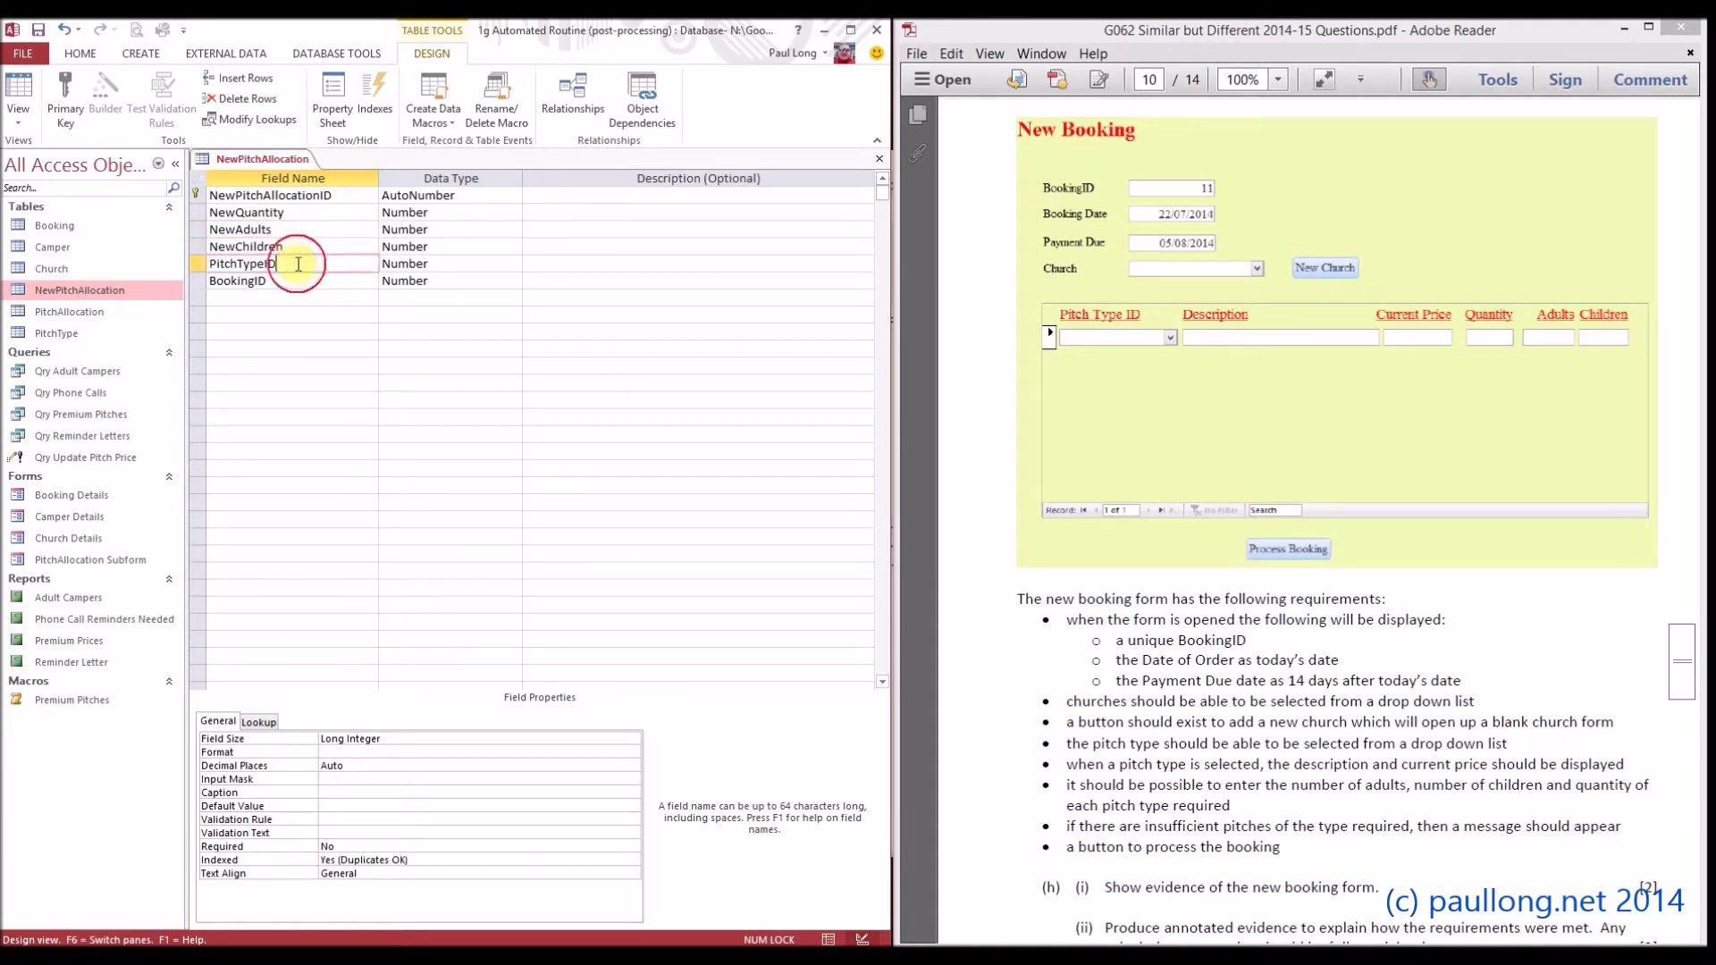
pyautogui.press('Home')
pyautogui.write('New')
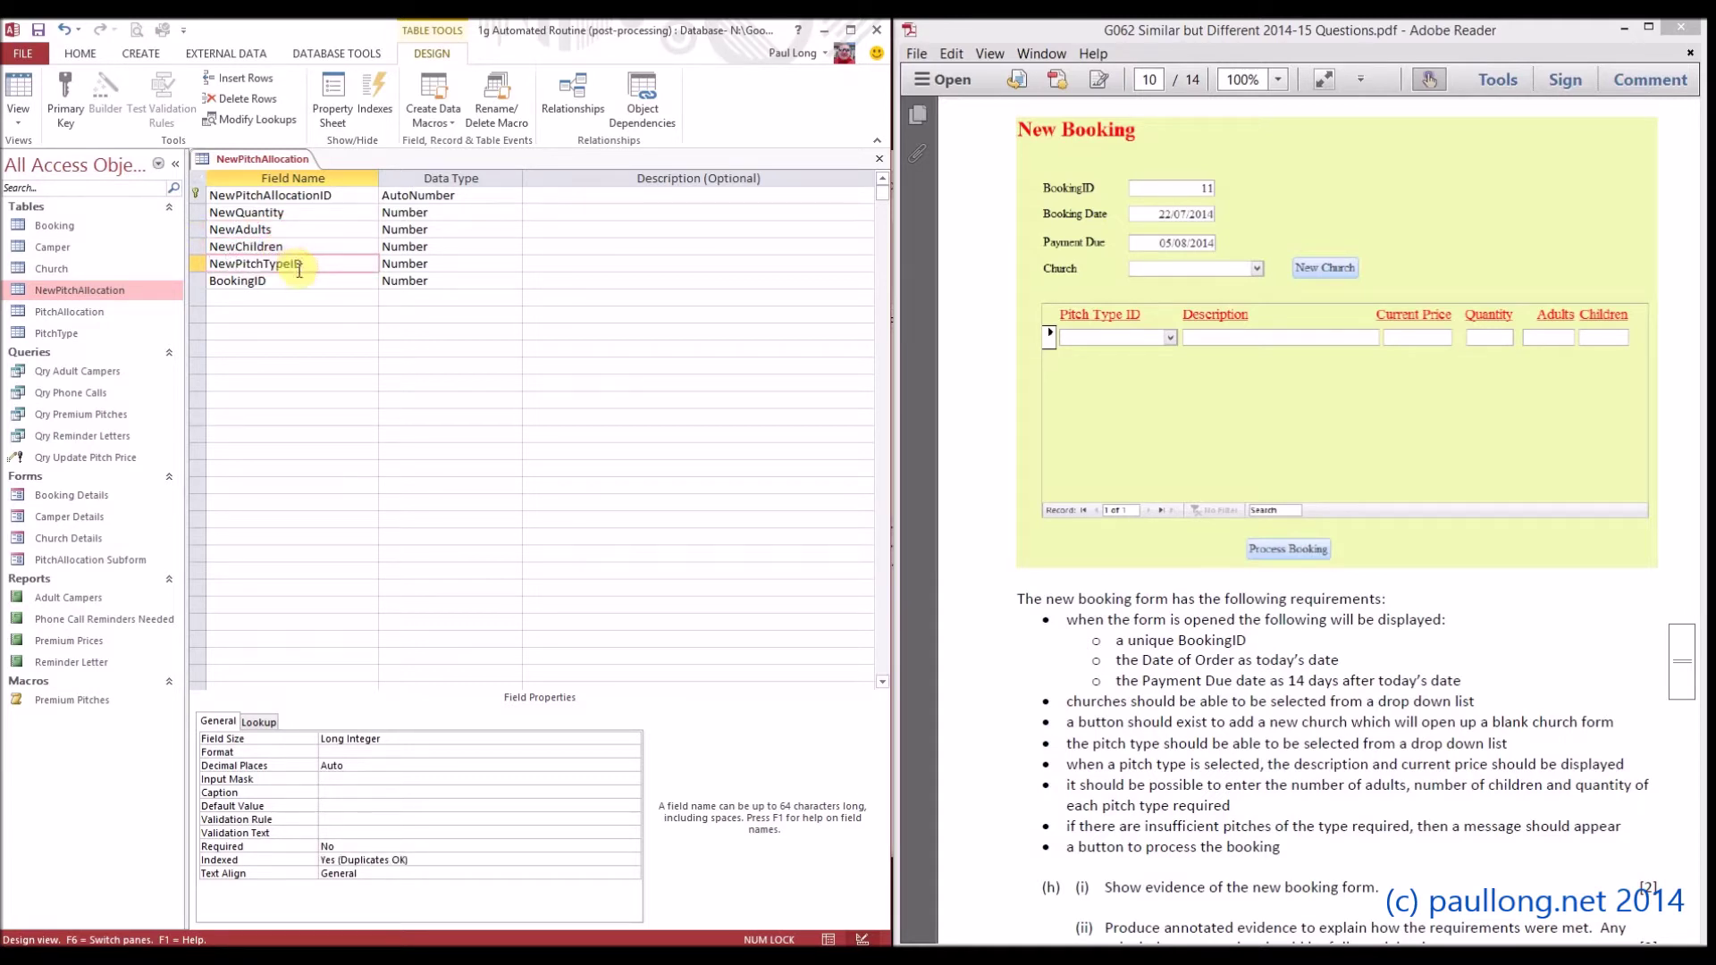
pyautogui.click(300, 280)
pyautogui.press('Home')
pyautogui.write('New')
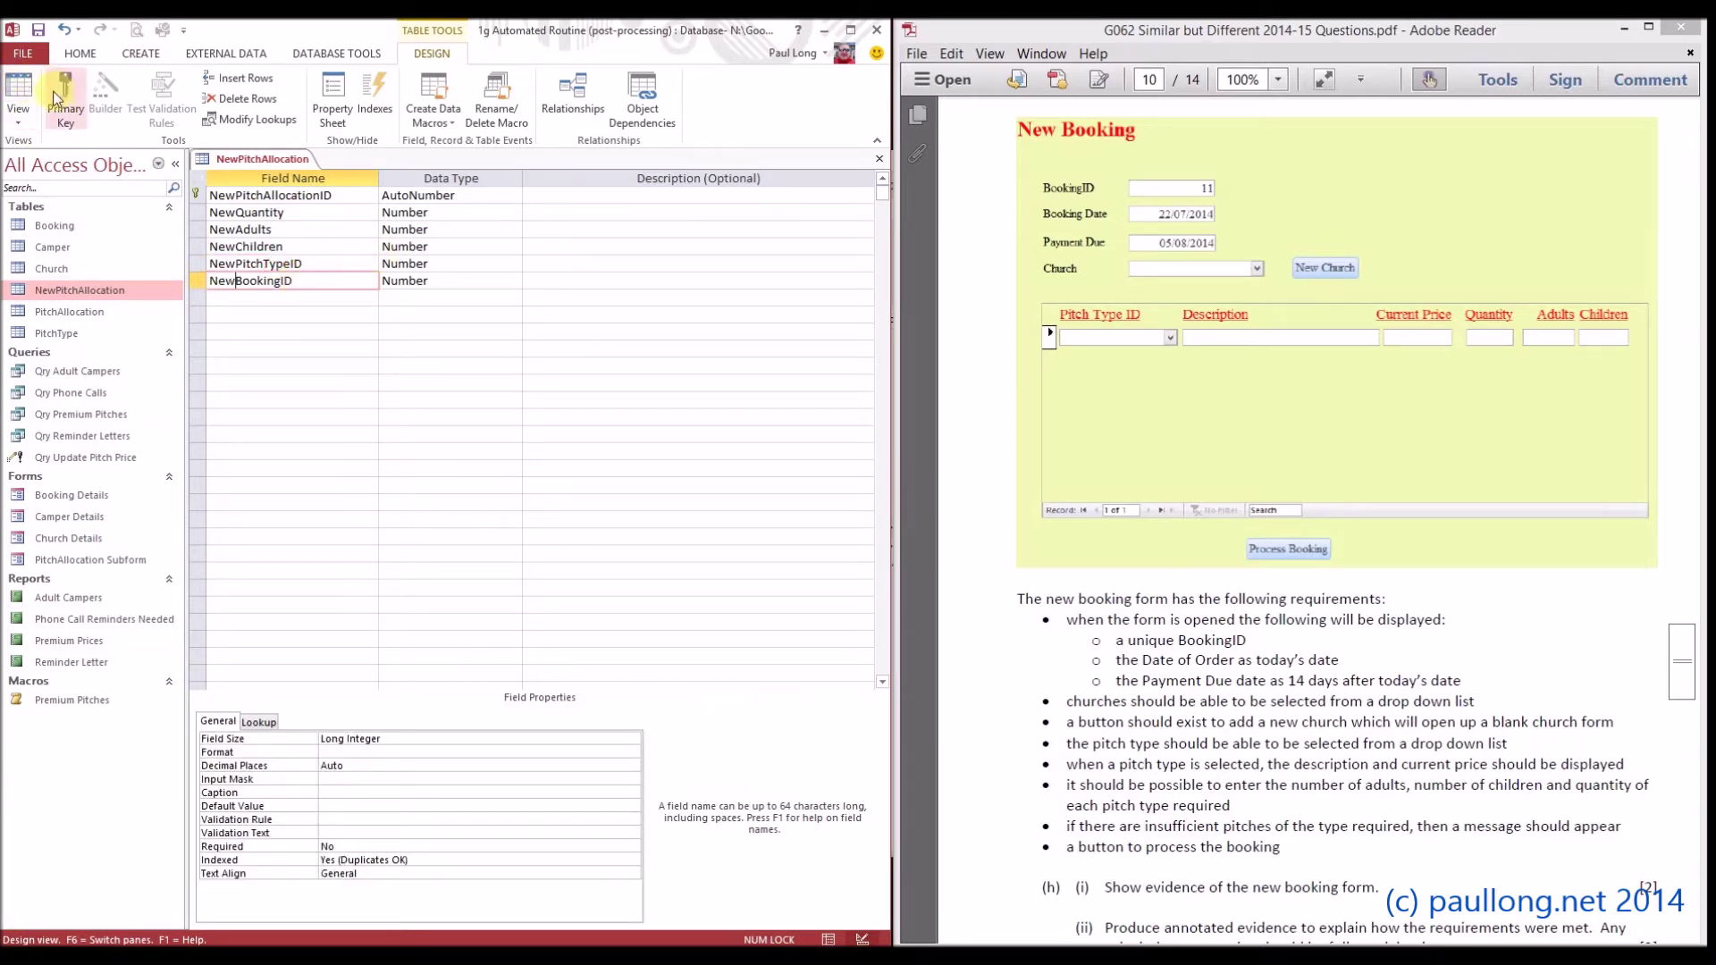
pyautogui.click(19, 94)
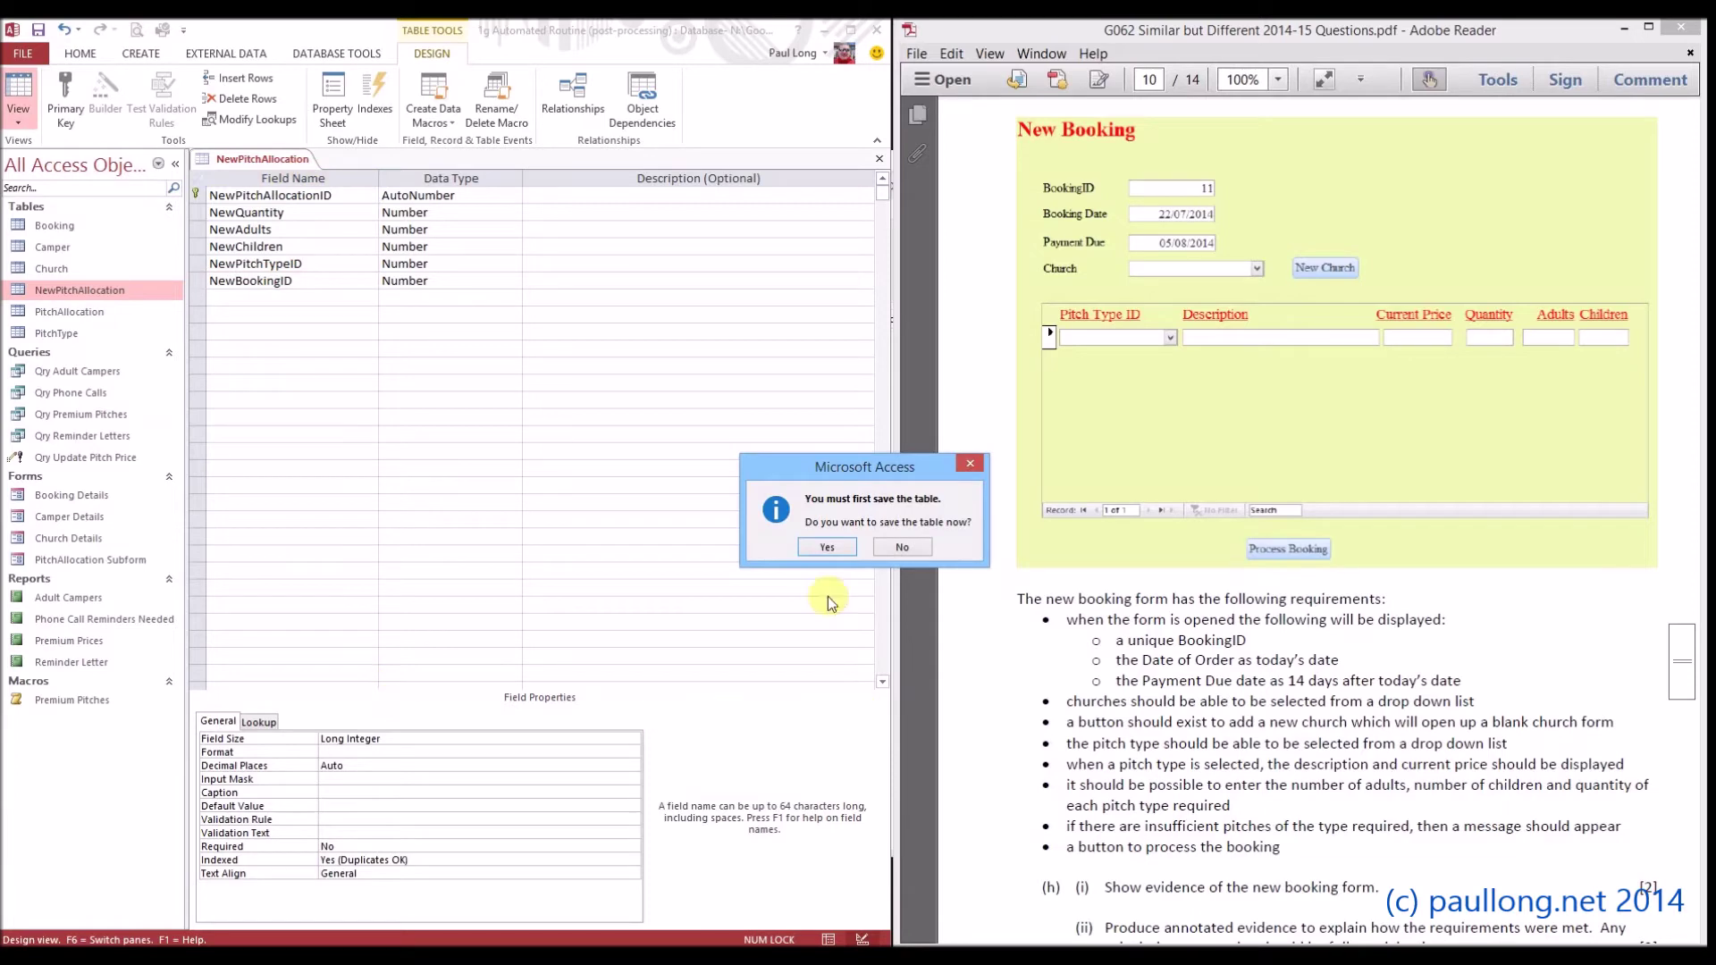
# Save the table, return to Design view and show the NewPitchTypeID data type choices.
pyautogui.click(824, 547)
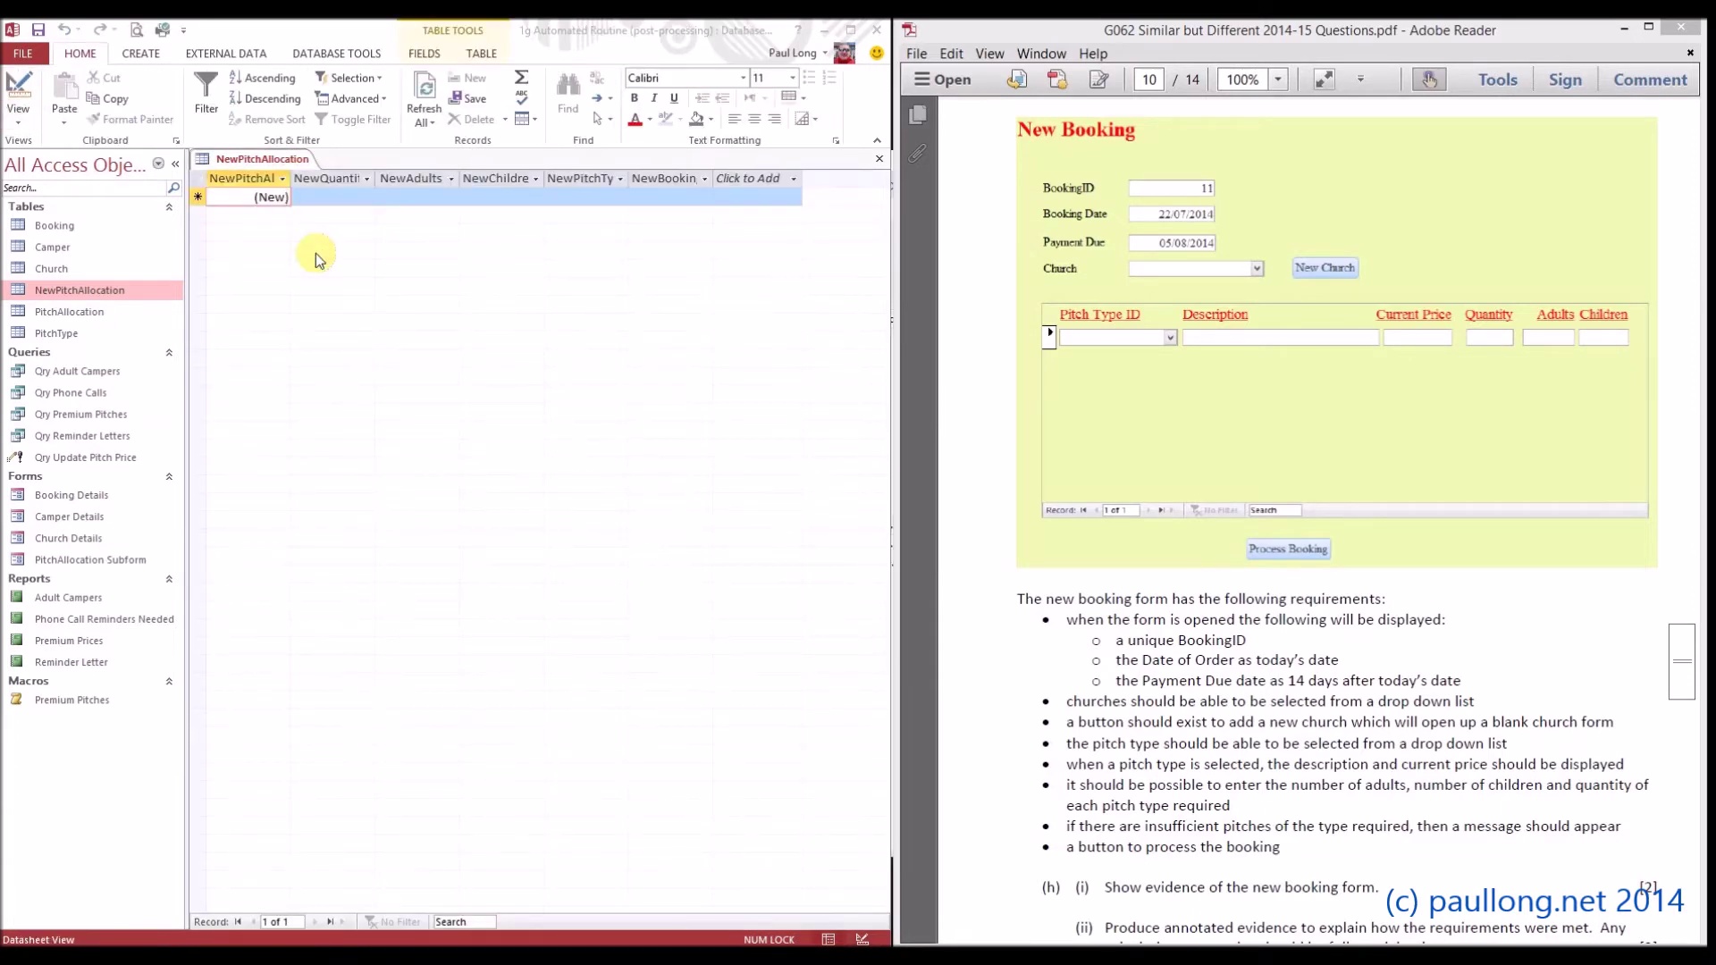
pyautogui.click(20, 87)
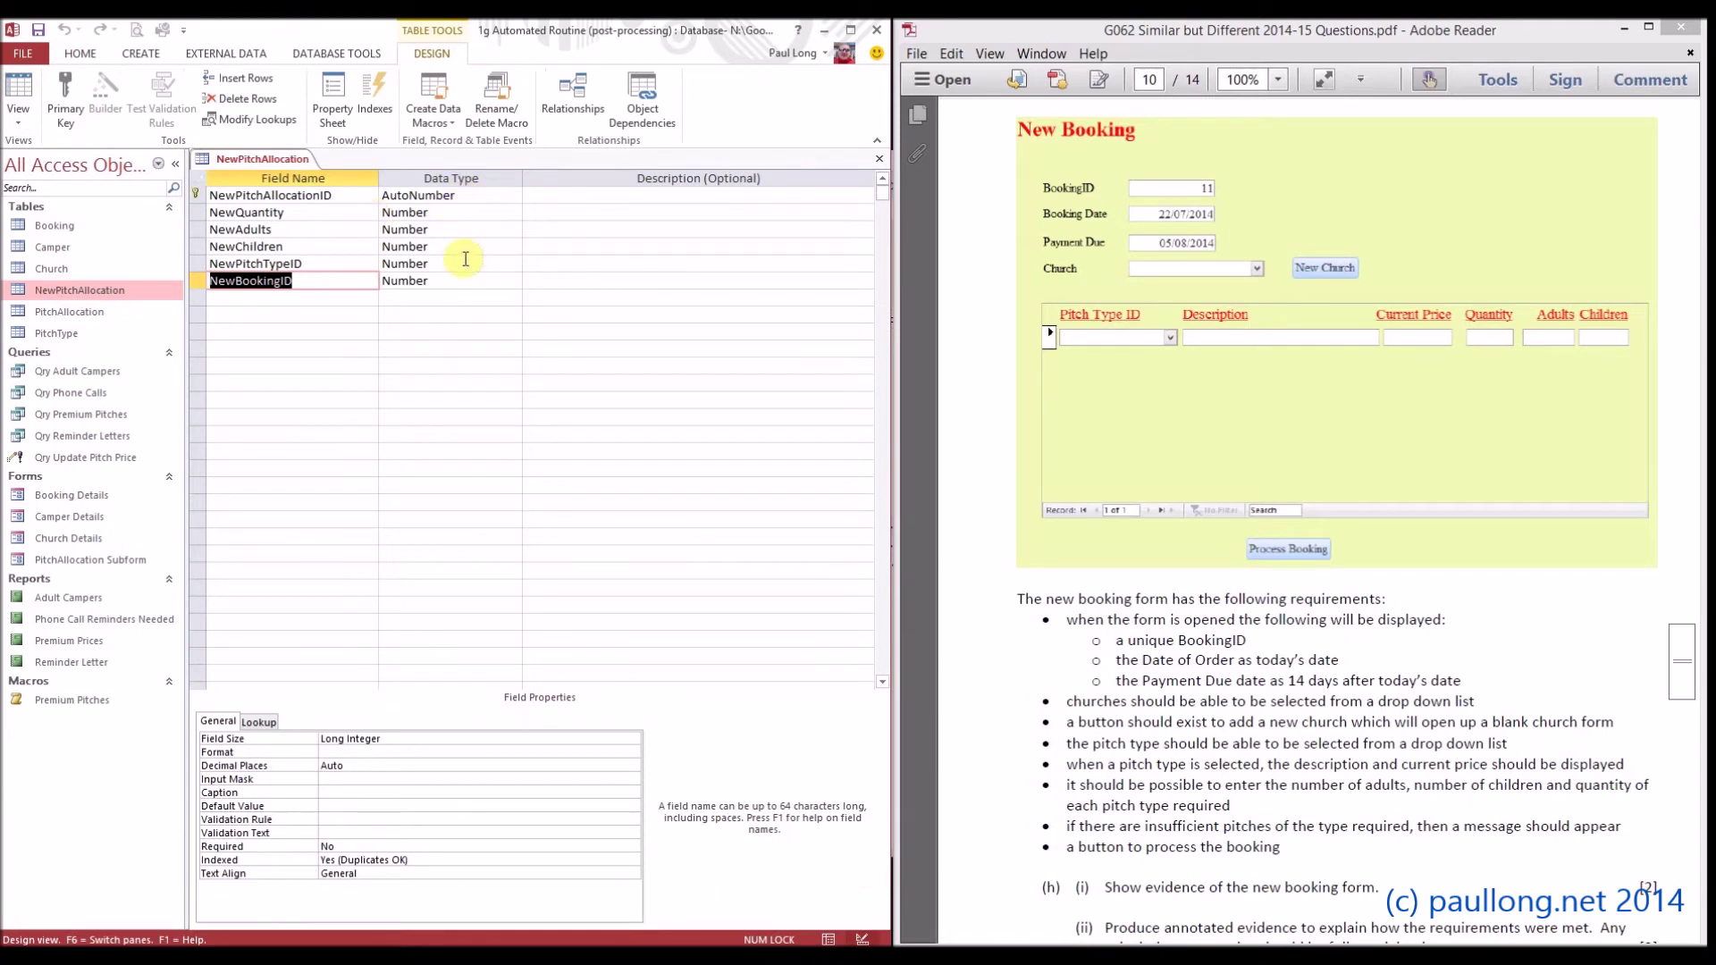
pyautogui.click(442, 213)
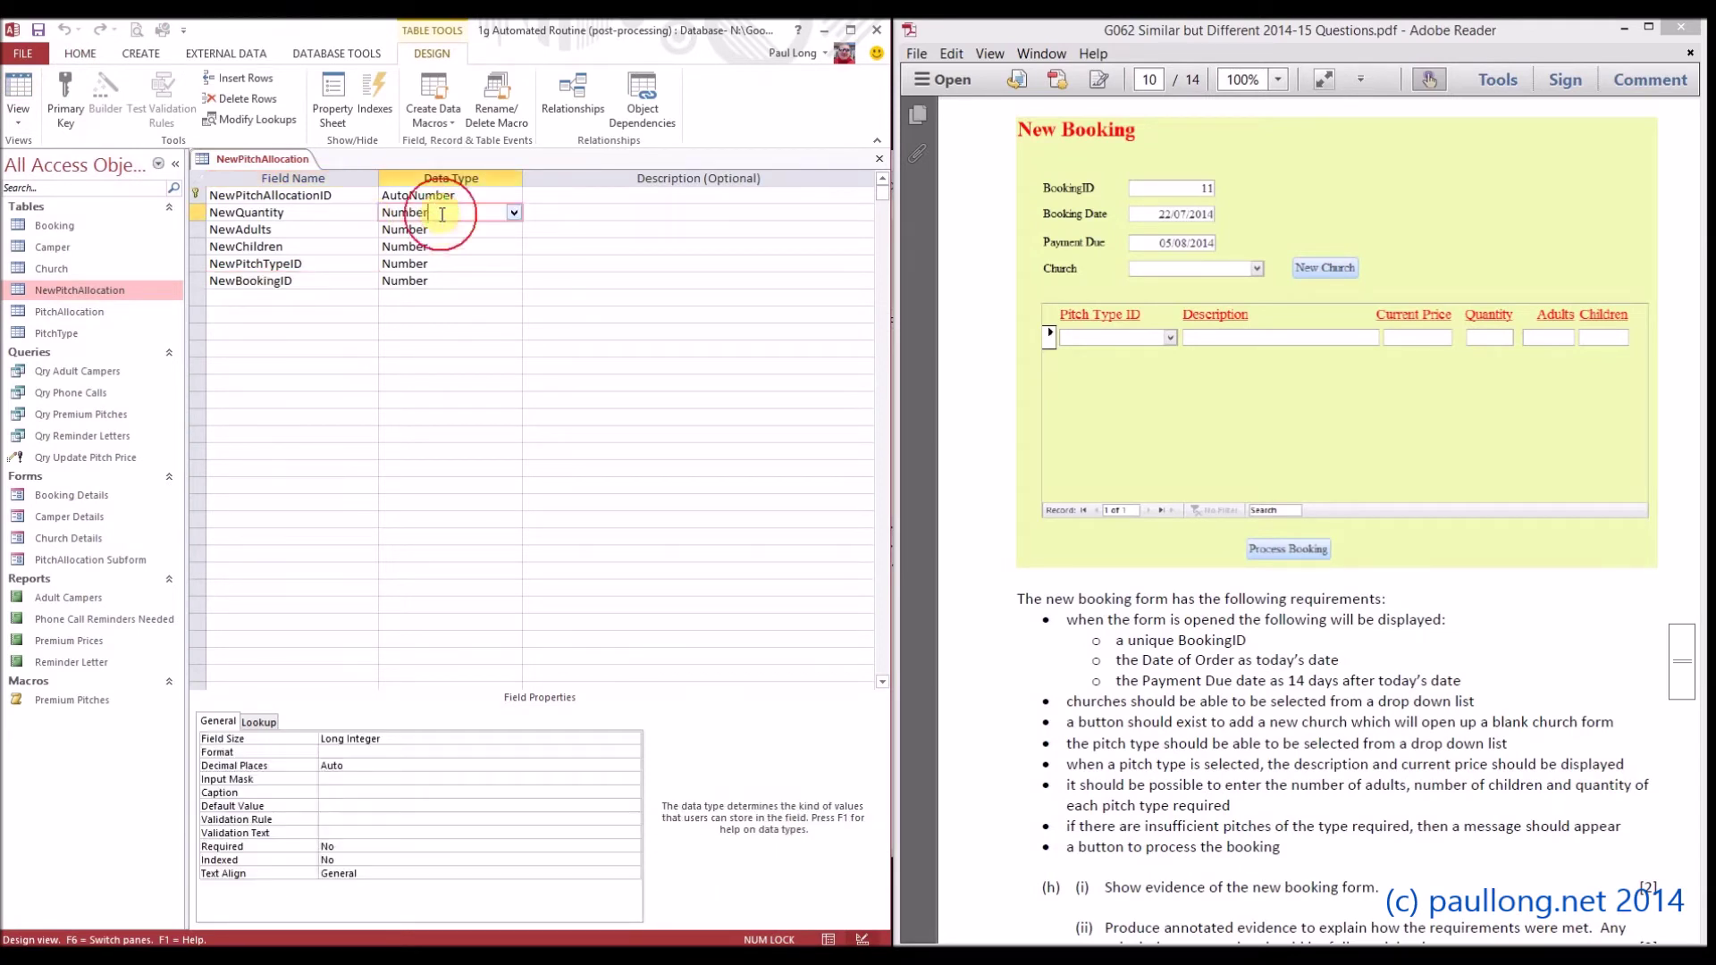
pyautogui.click(443, 228)
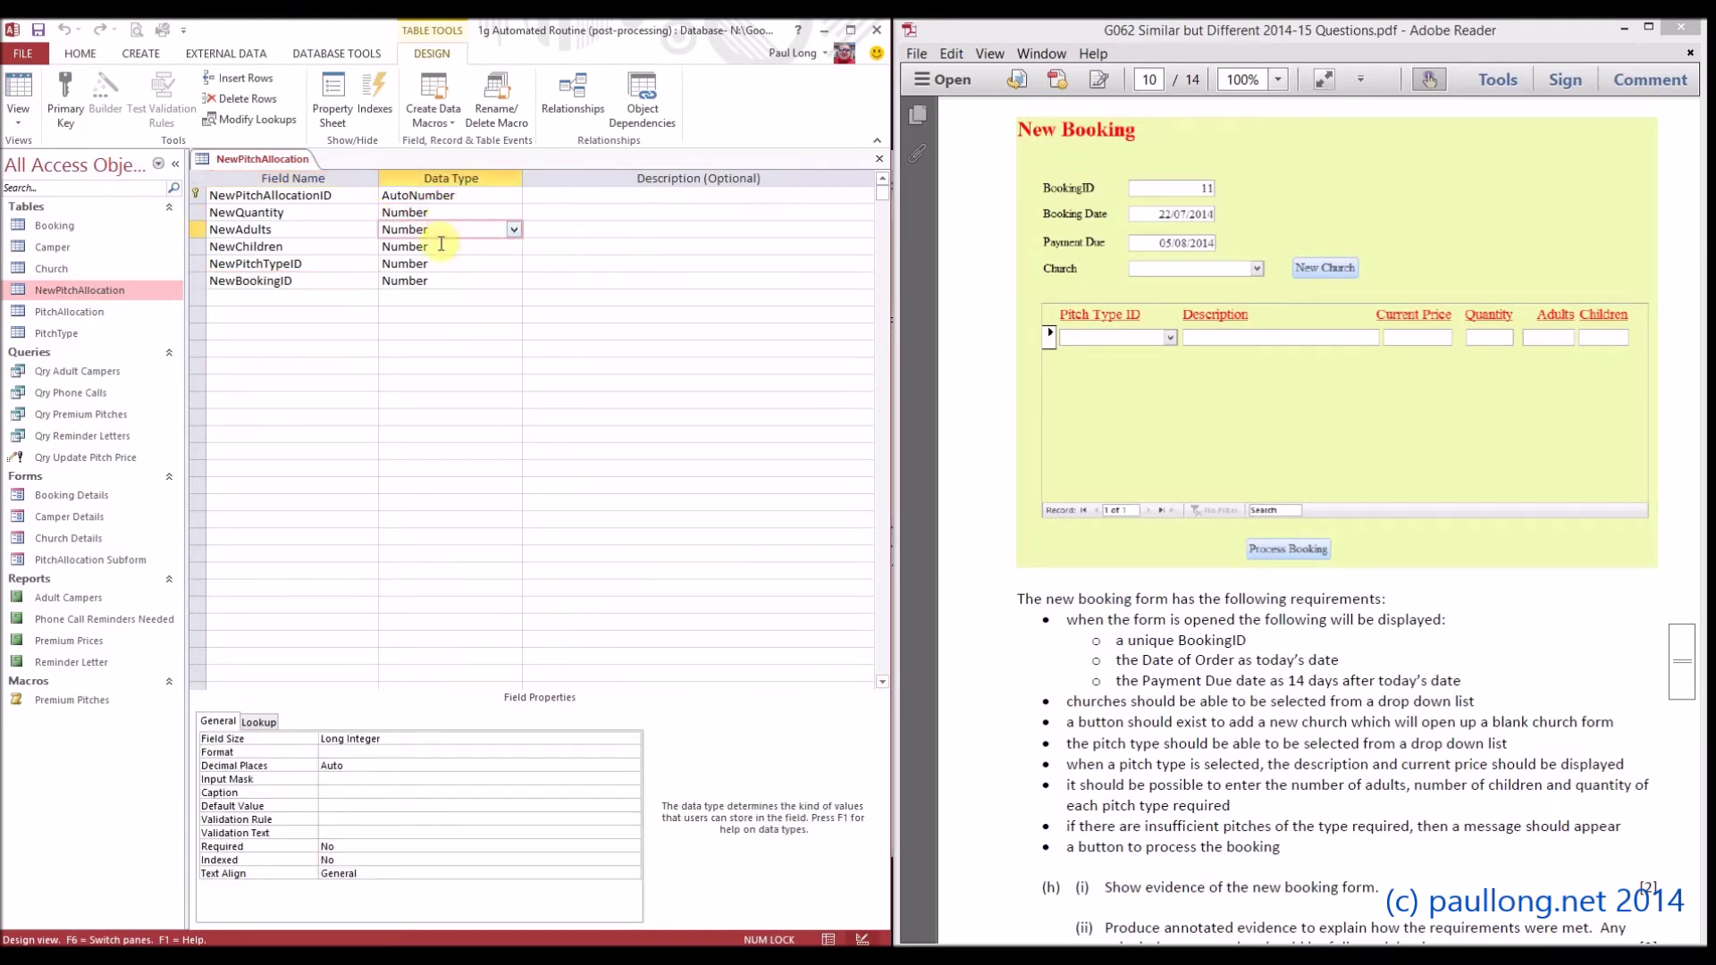
pyautogui.click(440, 250)
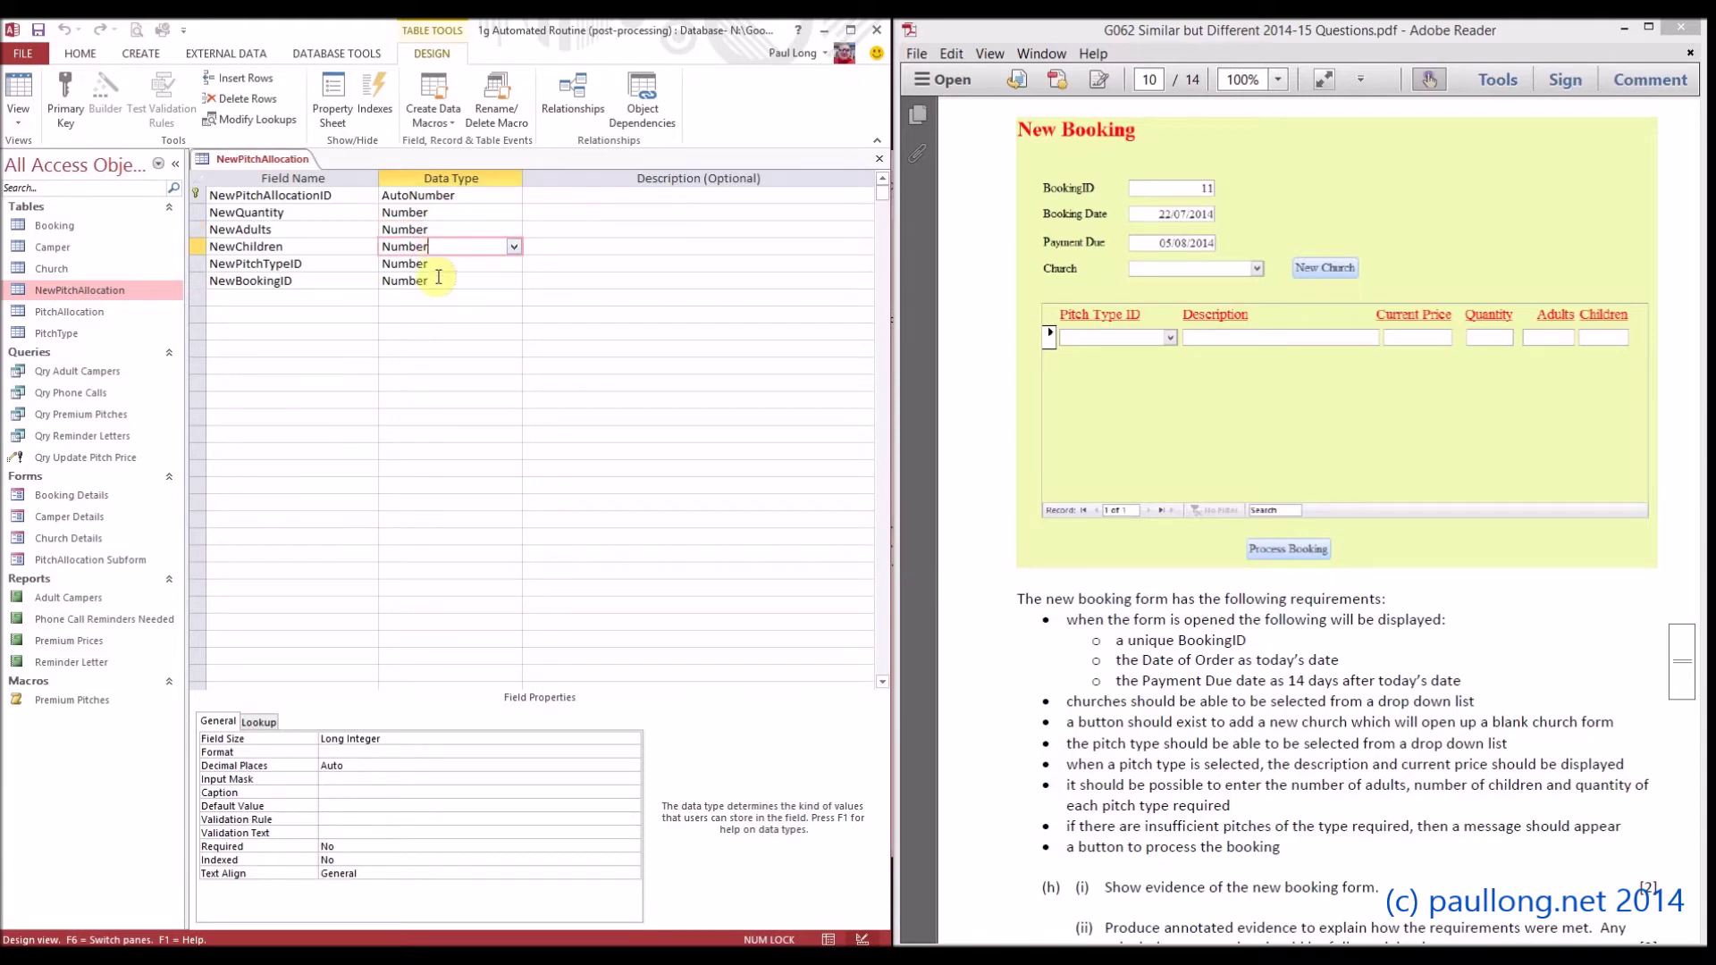
pyautogui.click(437, 280)
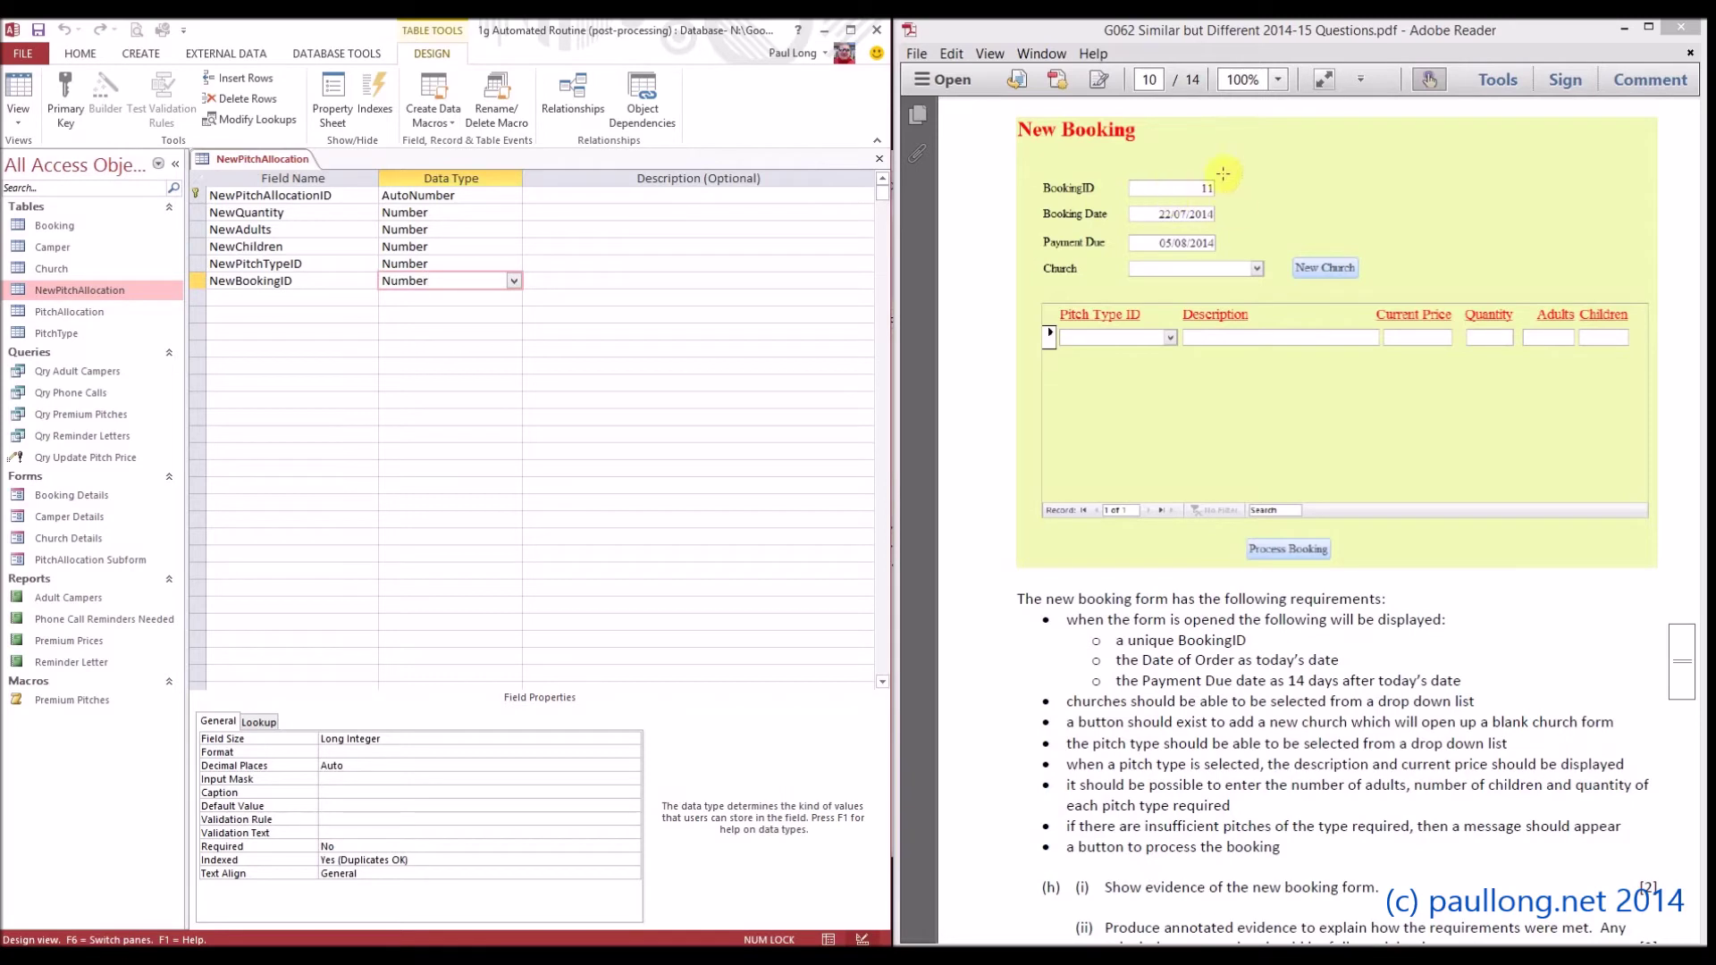
pyautogui.click(461, 265)
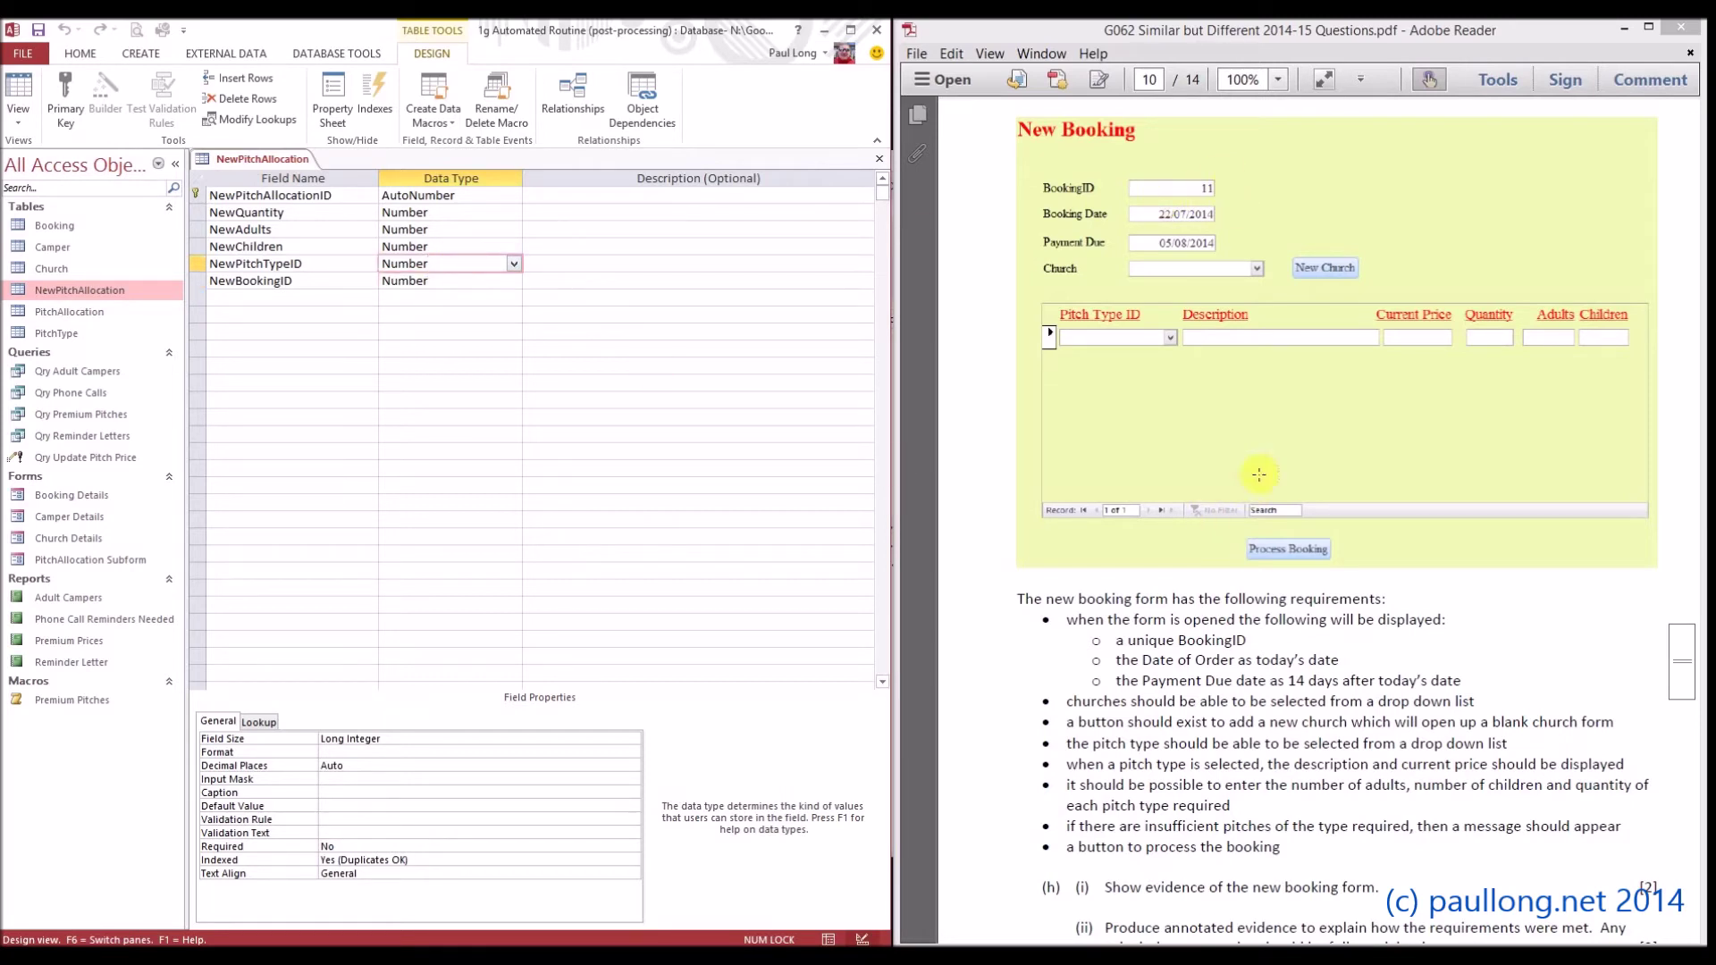
pyautogui.click(516, 268)
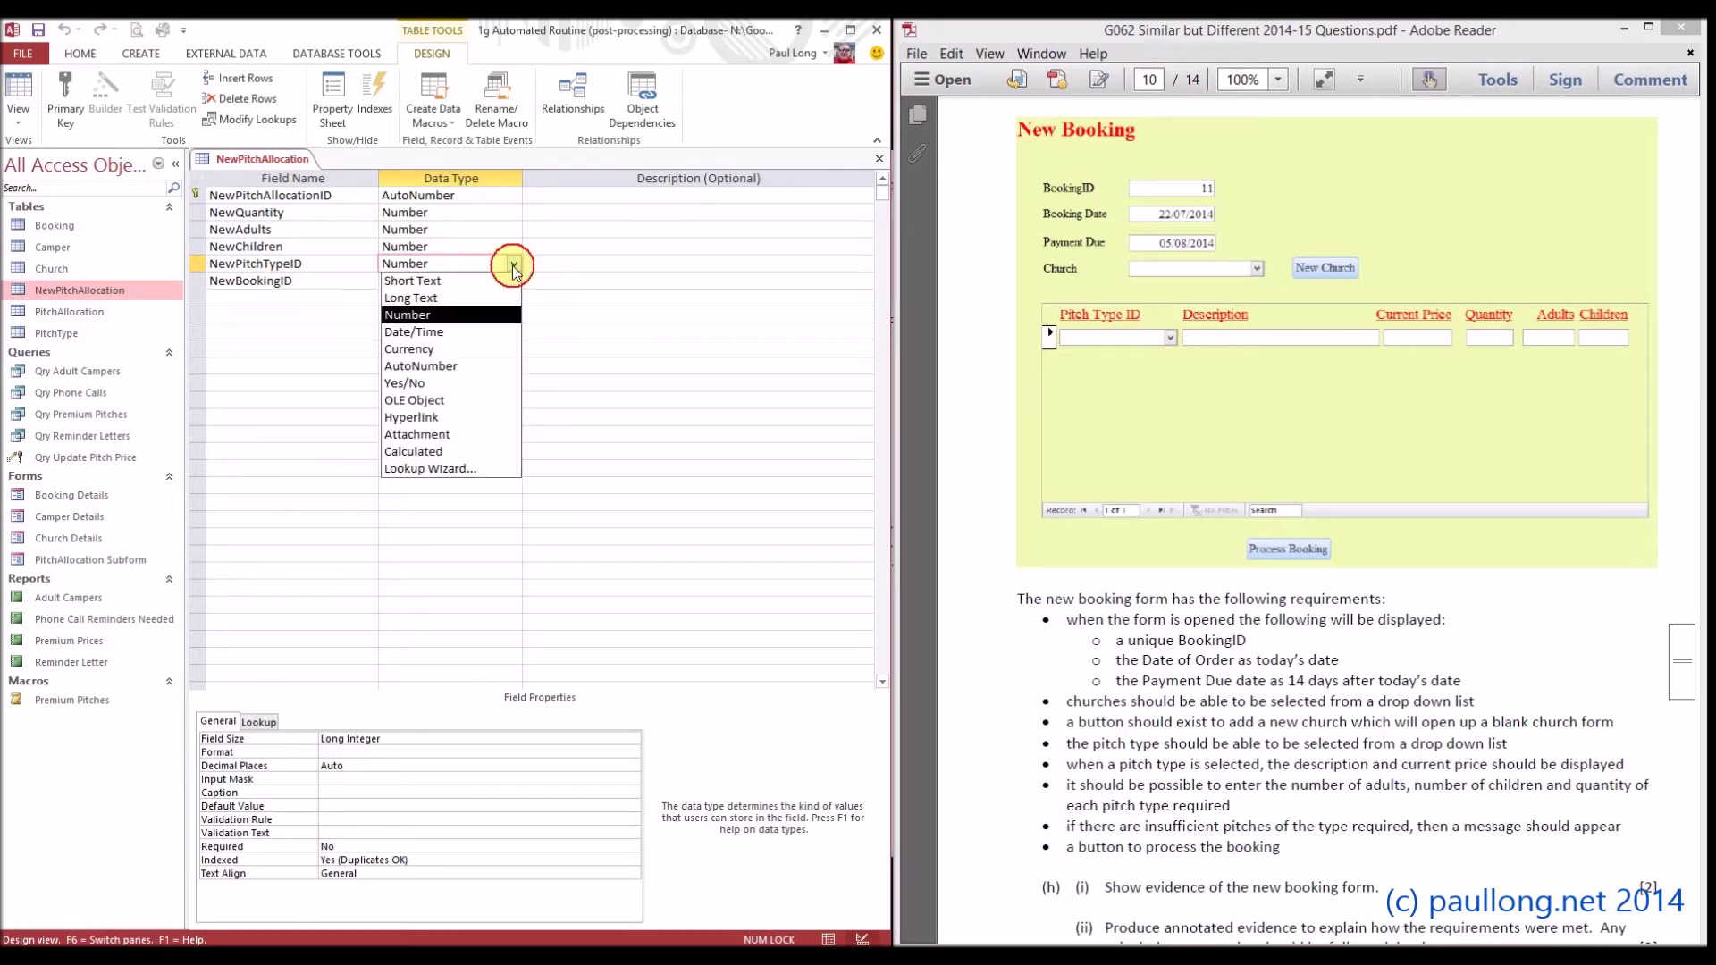
# Start a Lookup Wizard on the PitchType table using PitchTypeID and Description, unsorted.
pyautogui.click(456, 470)
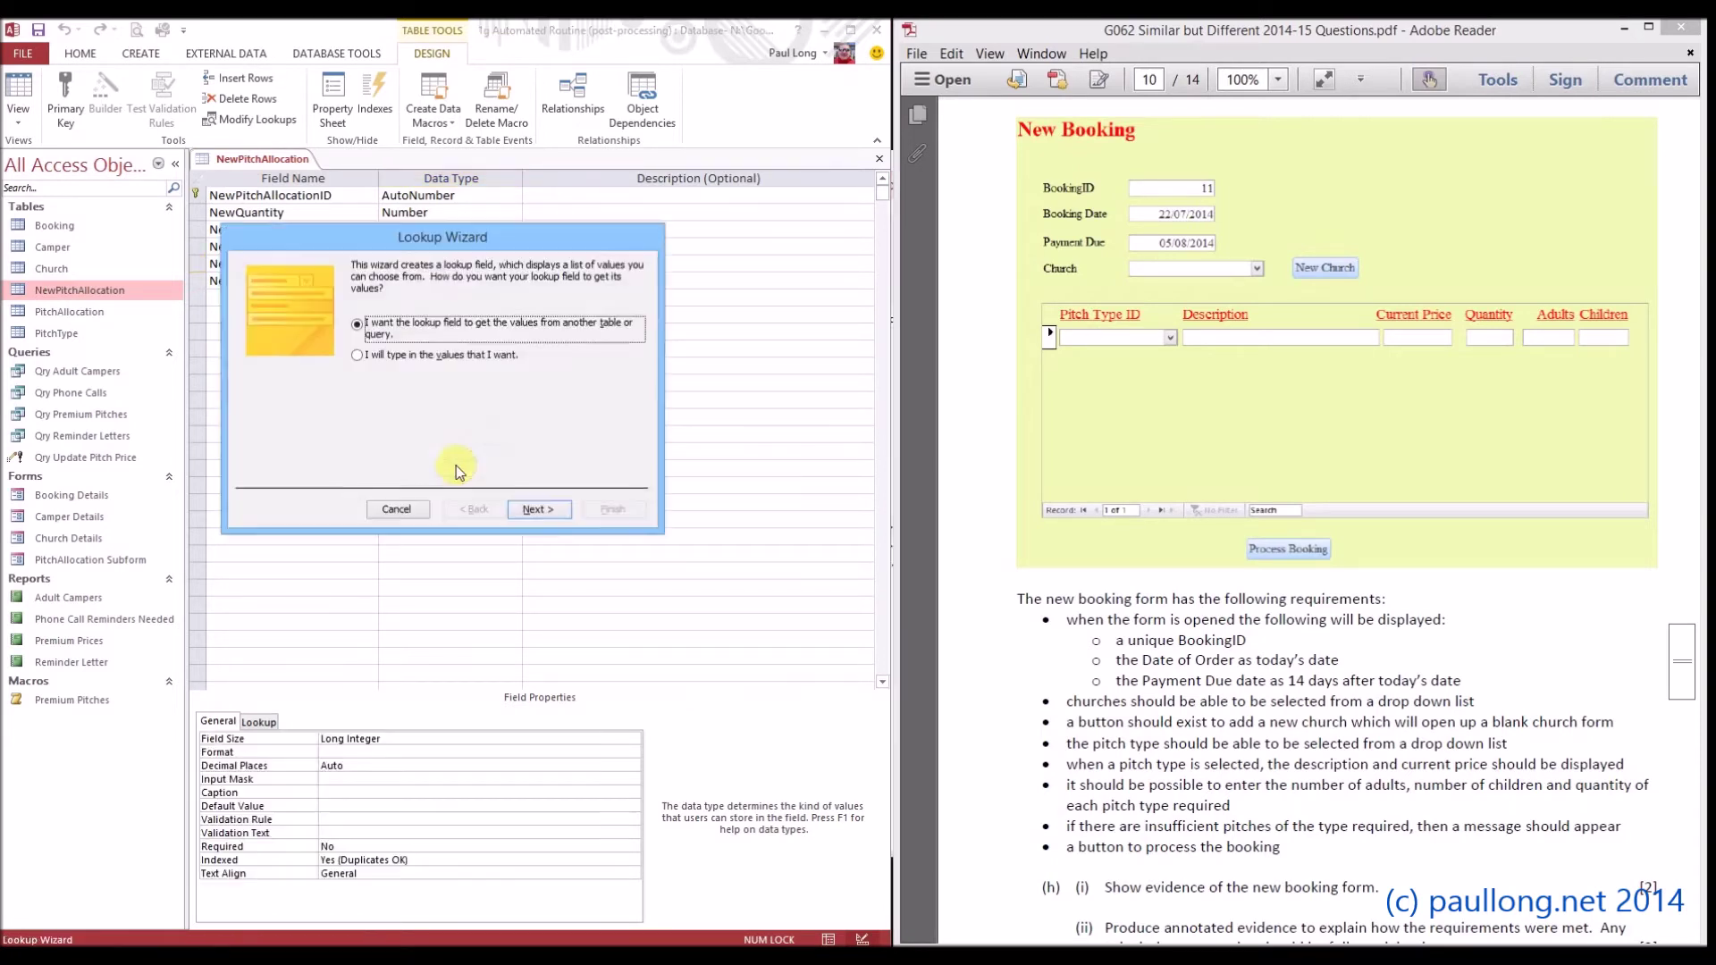
pyautogui.click(538, 509)
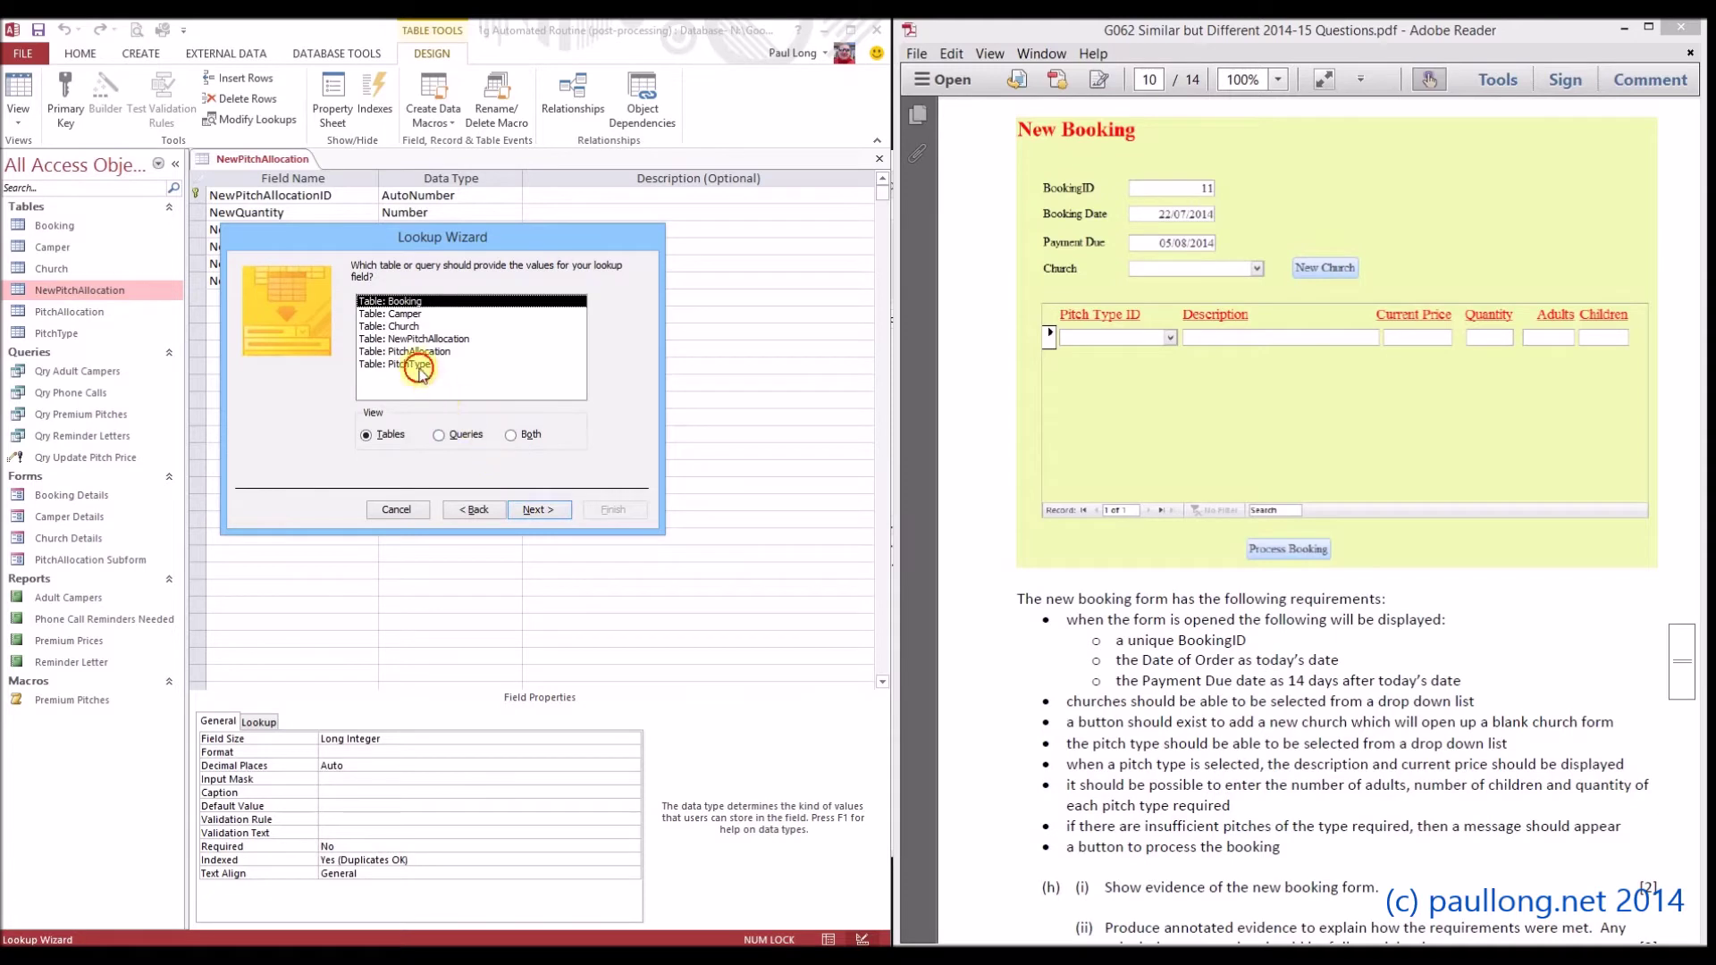
pyautogui.click(420, 363)
pyautogui.click(541, 511)
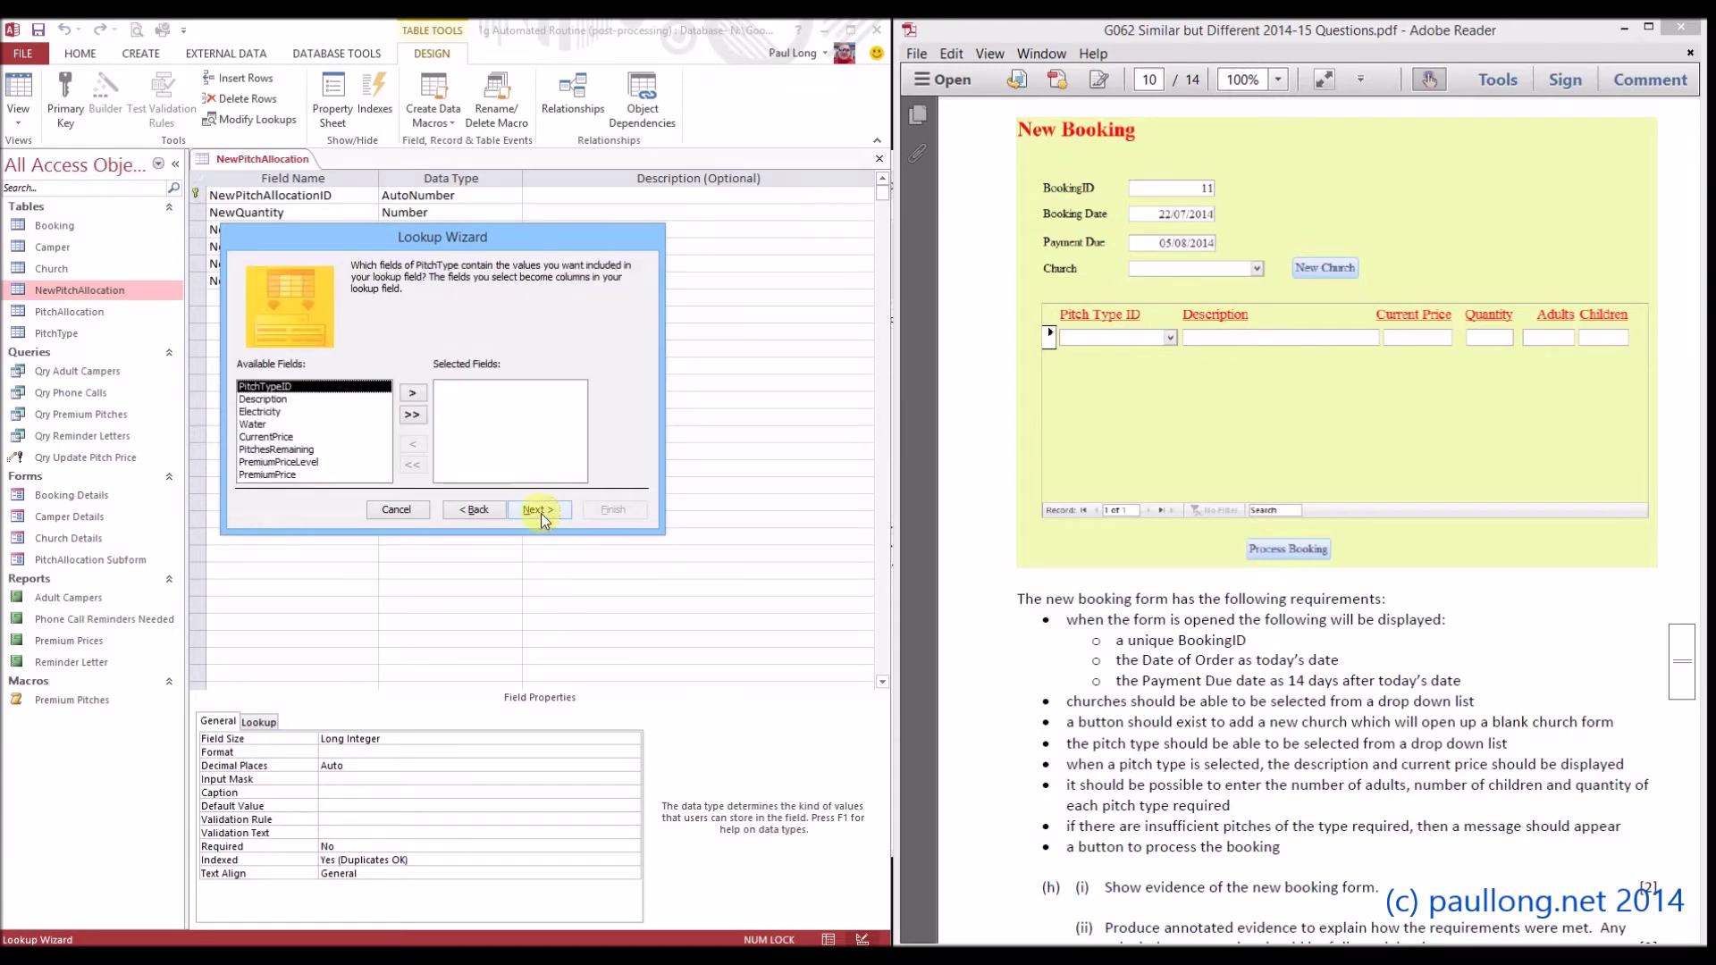
pyautogui.click(410, 394)
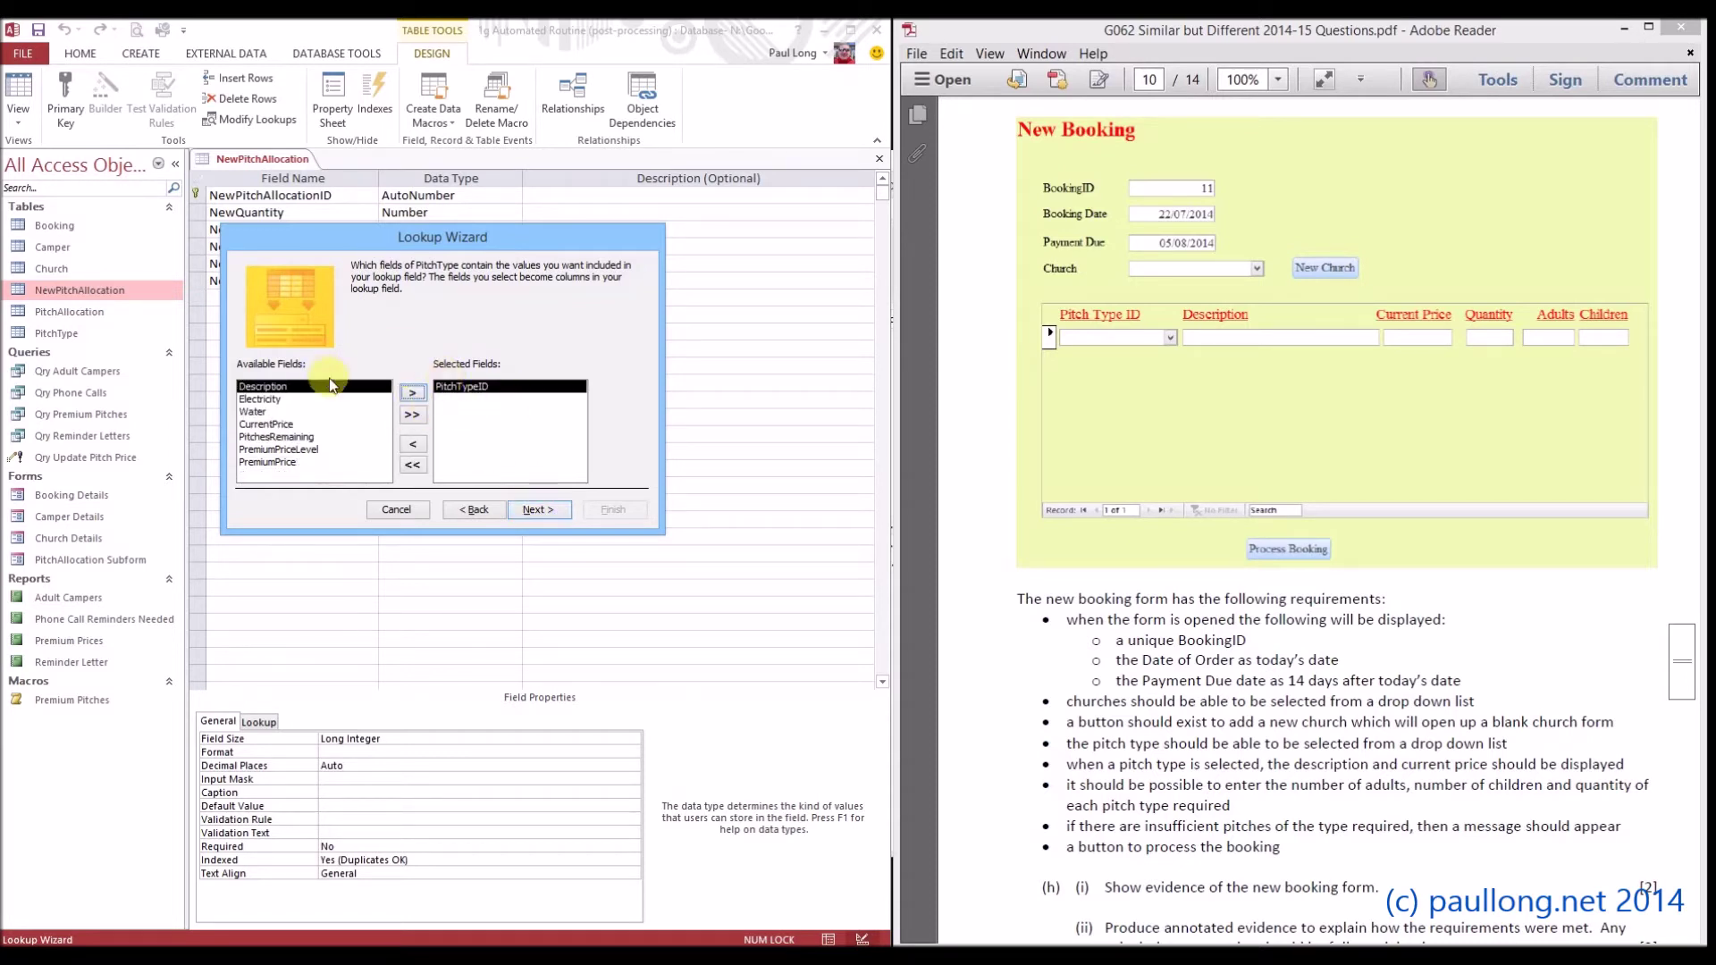
pyautogui.click(411, 394)
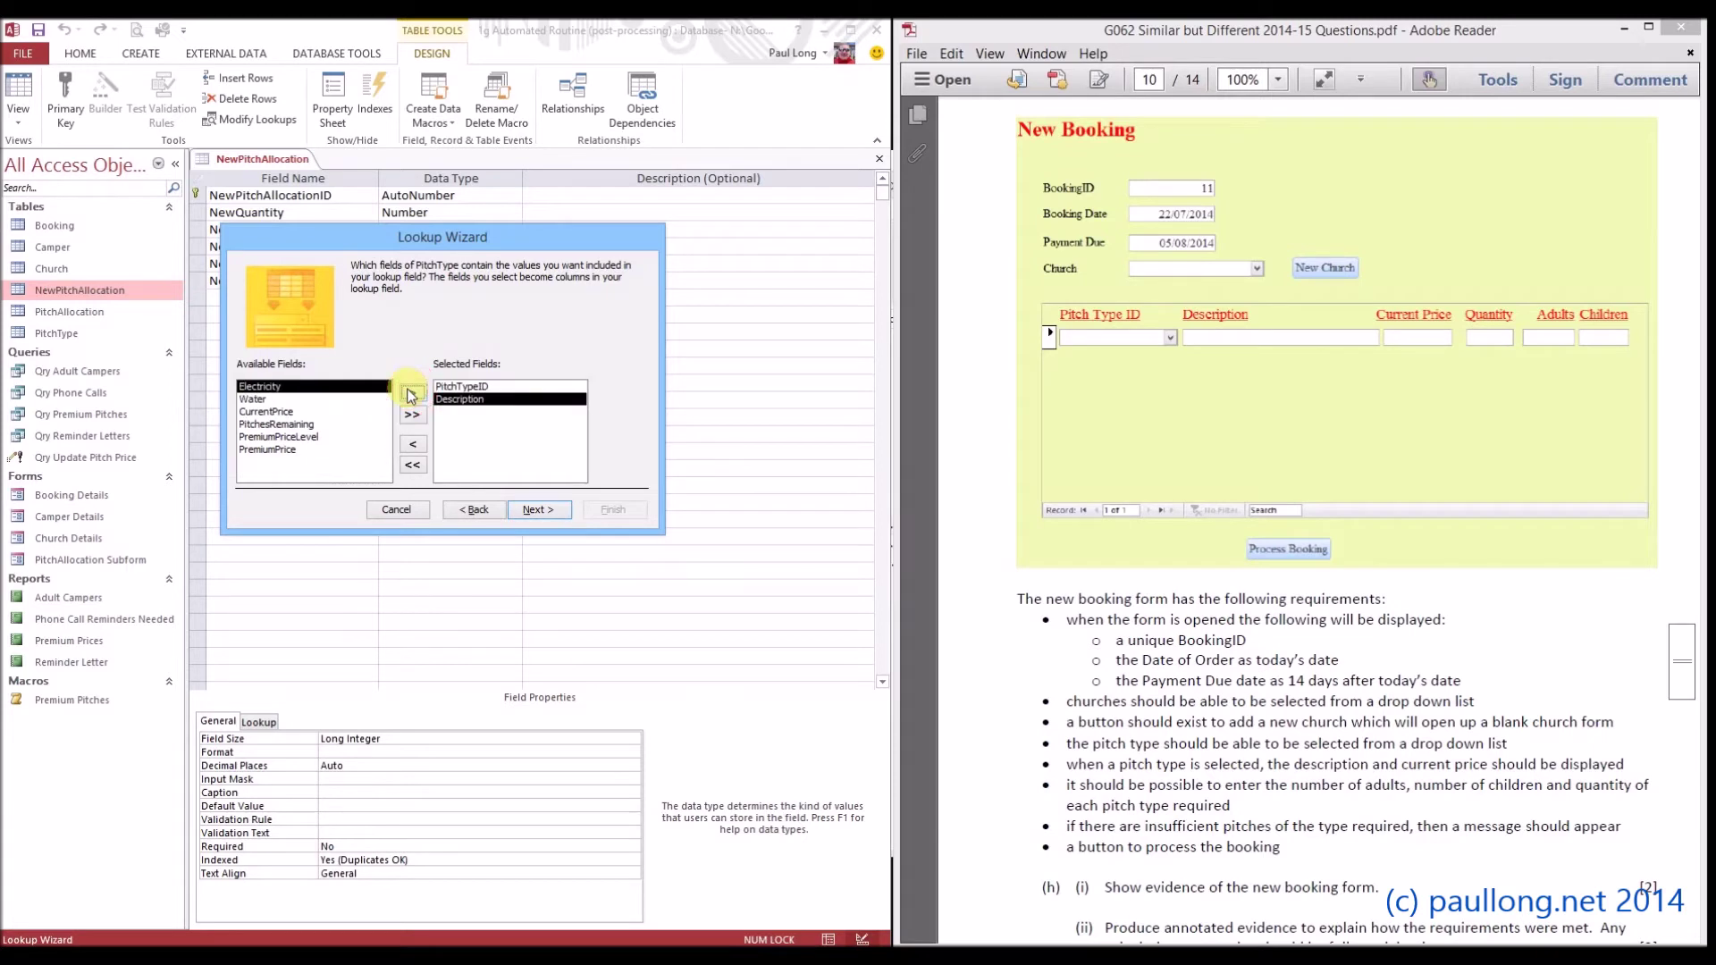
pyautogui.click(539, 510)
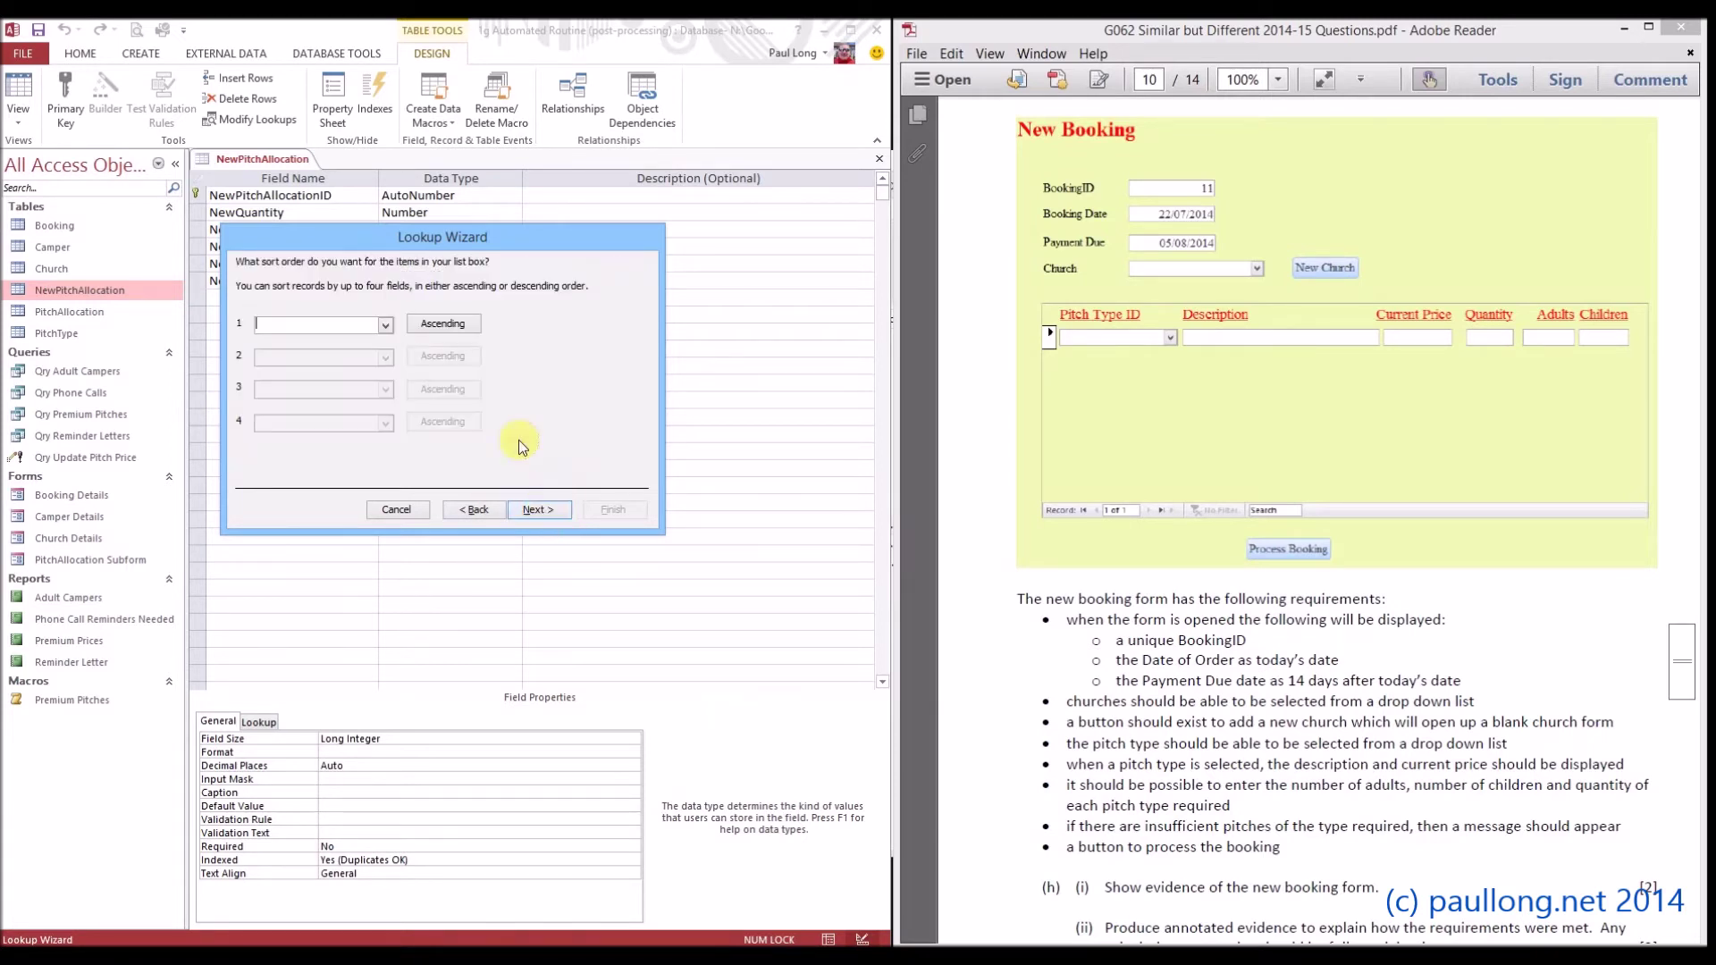
pyautogui.click(550, 511)
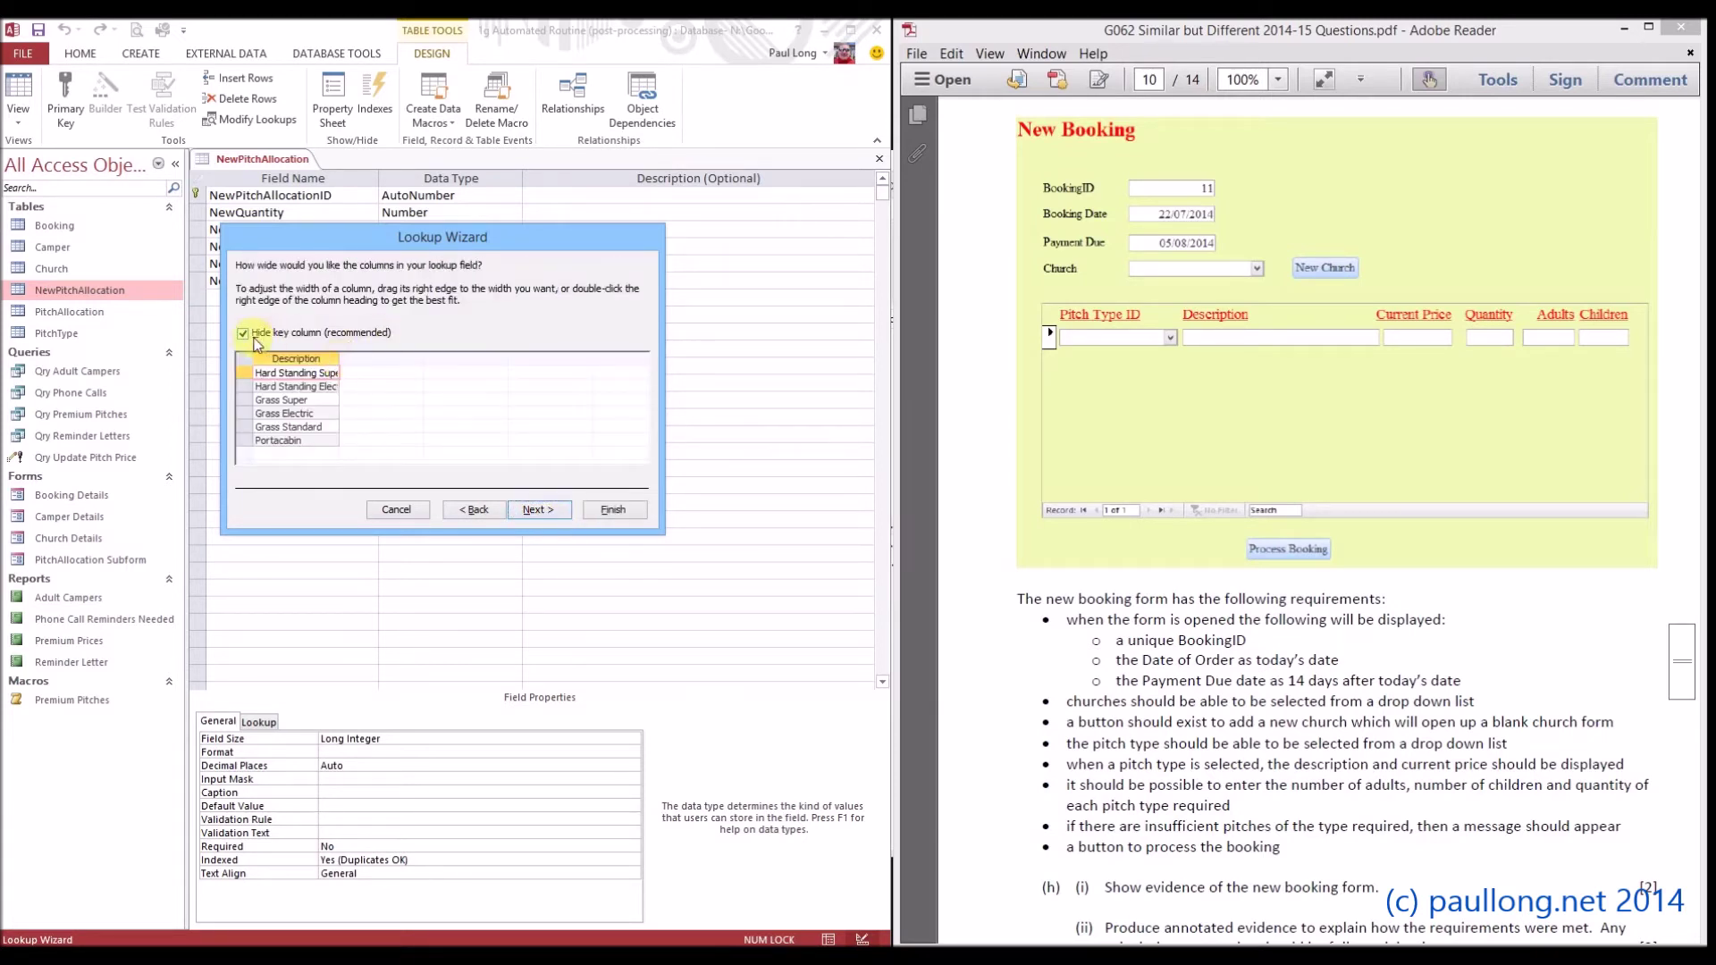
# Show the key column, widen Description, store PitchTypeID, and enable data integrity.
pyautogui.click(242, 333)
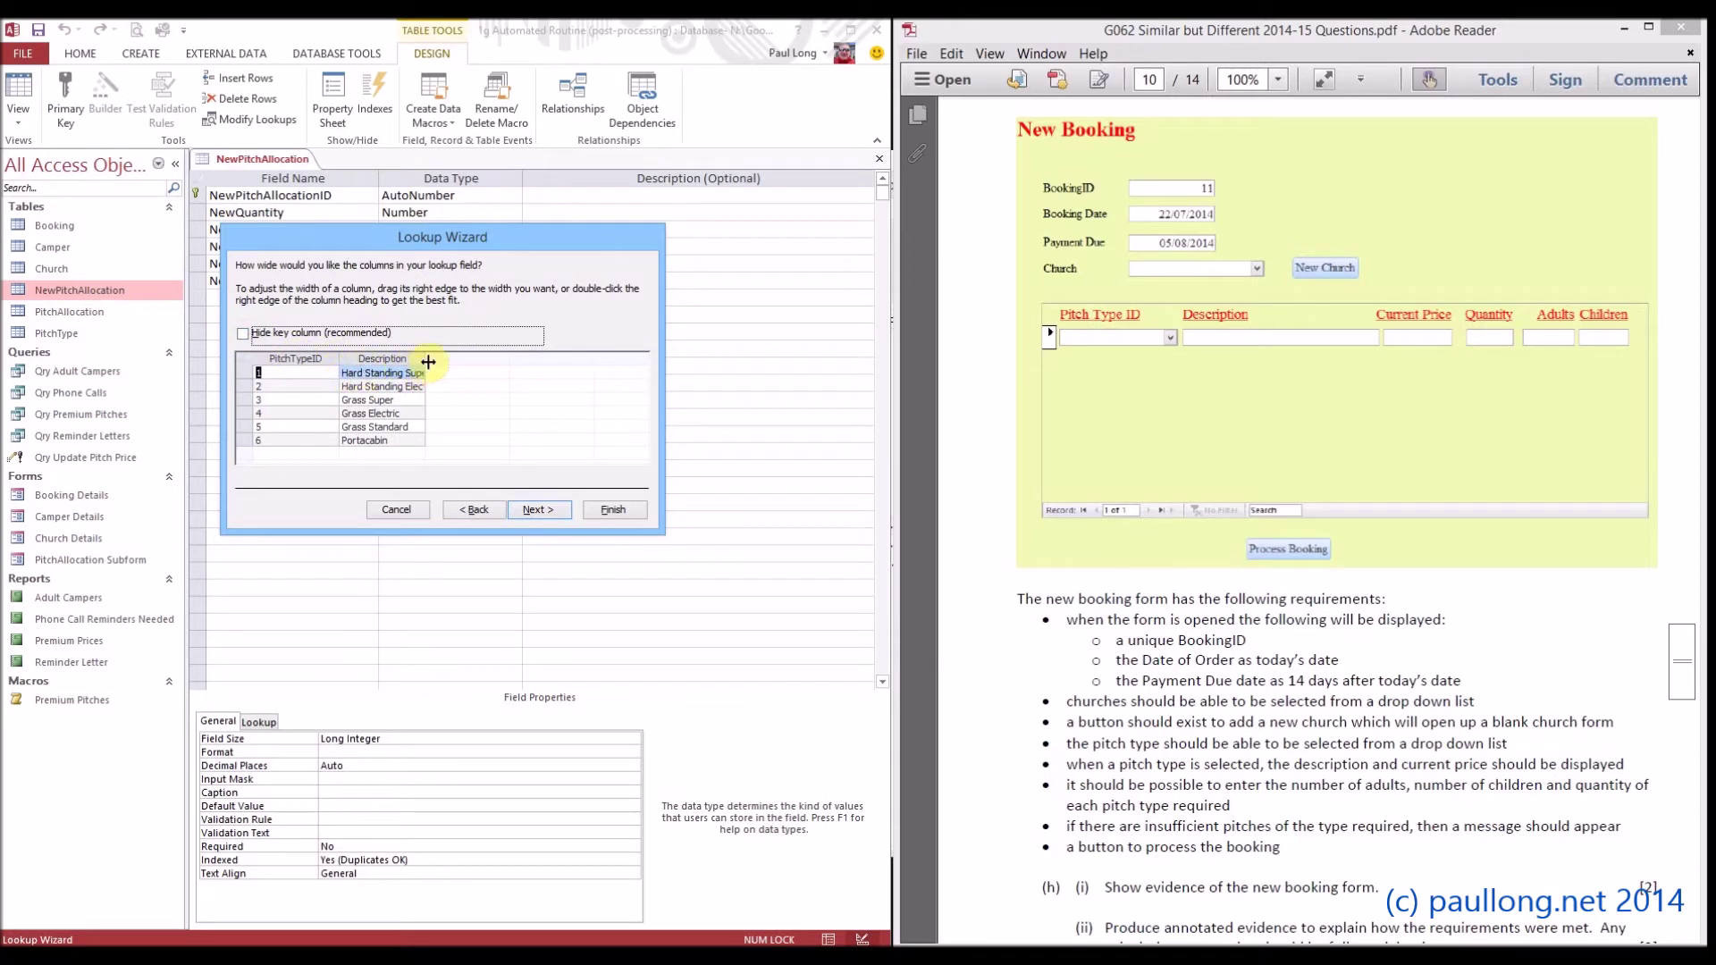
pyautogui.moveTo(425, 360); pyautogui.dragTo(470, 361)
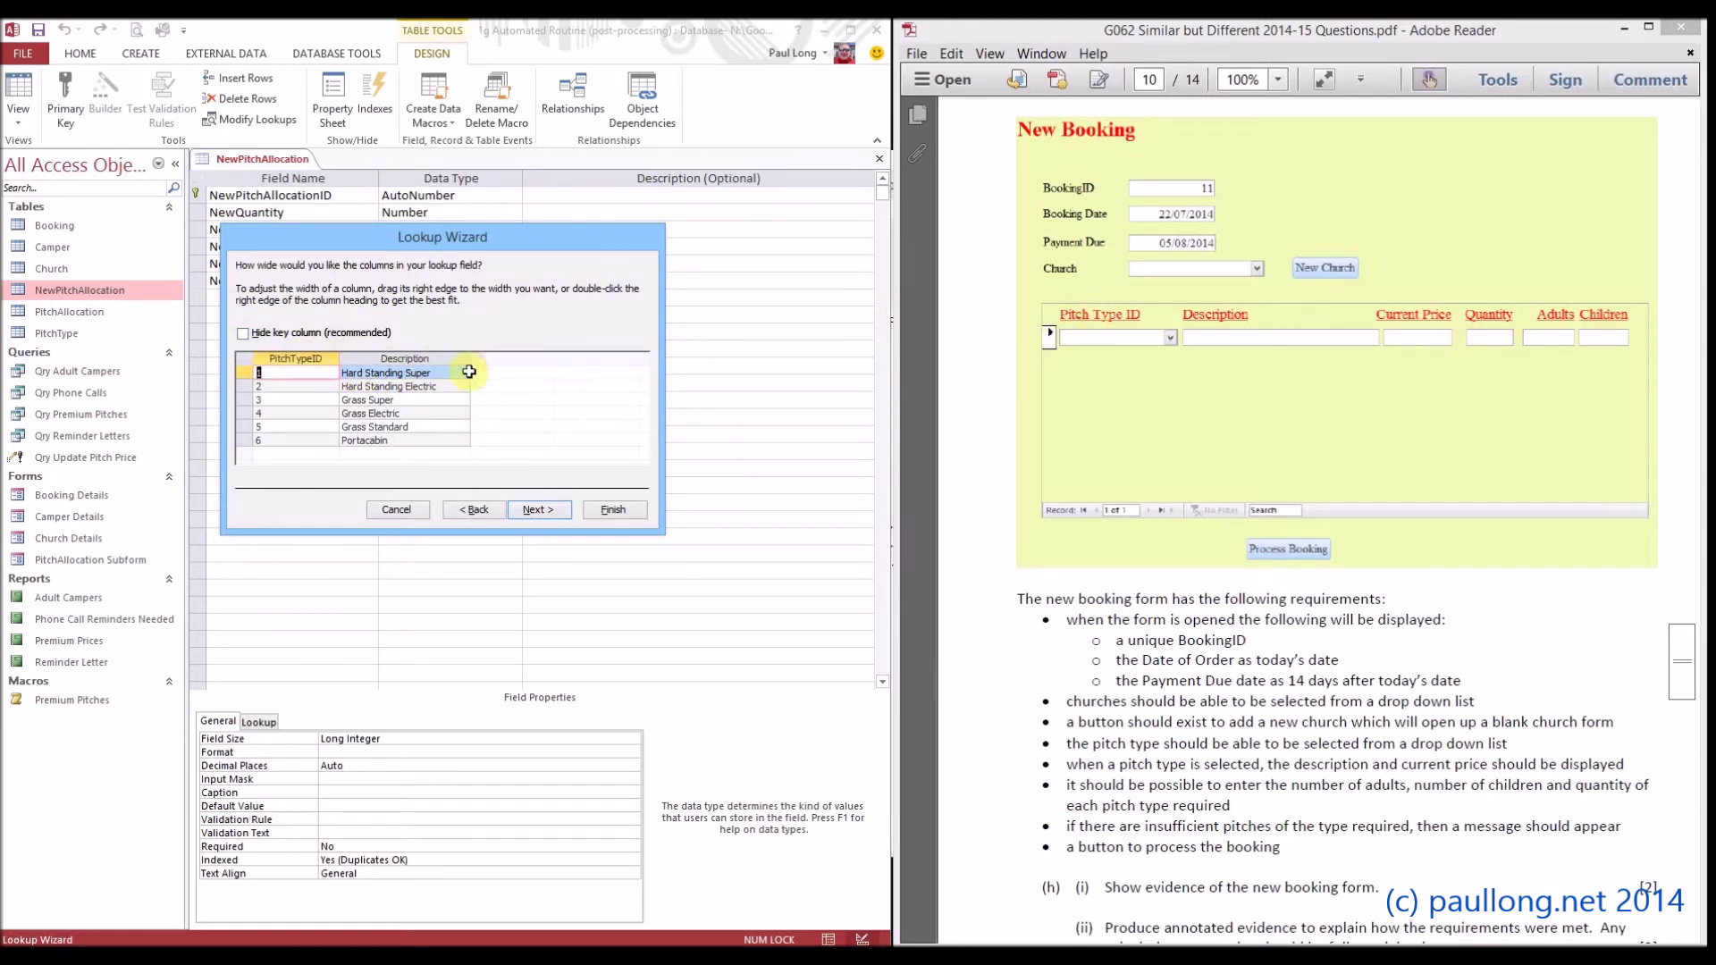
pyautogui.moveTo(470, 357); pyautogui.dragTo(480, 356)
pyautogui.click(539, 509)
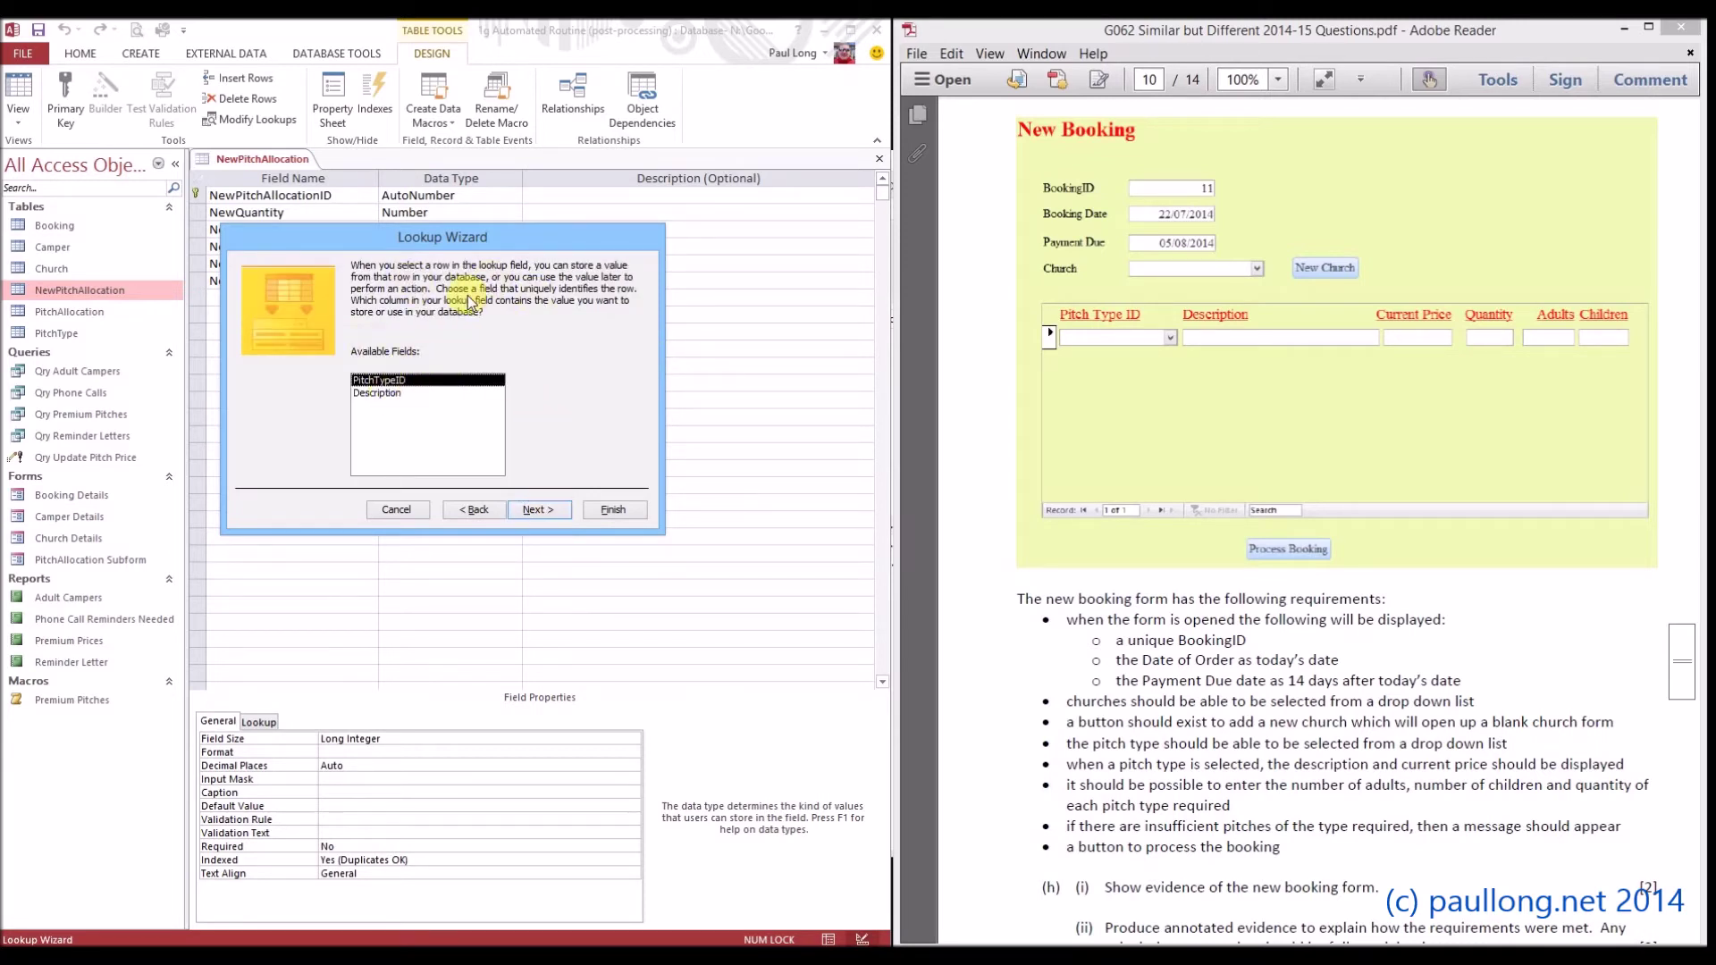
pyautogui.moveTo(378, 238); pyautogui.dragTo(479, 303)
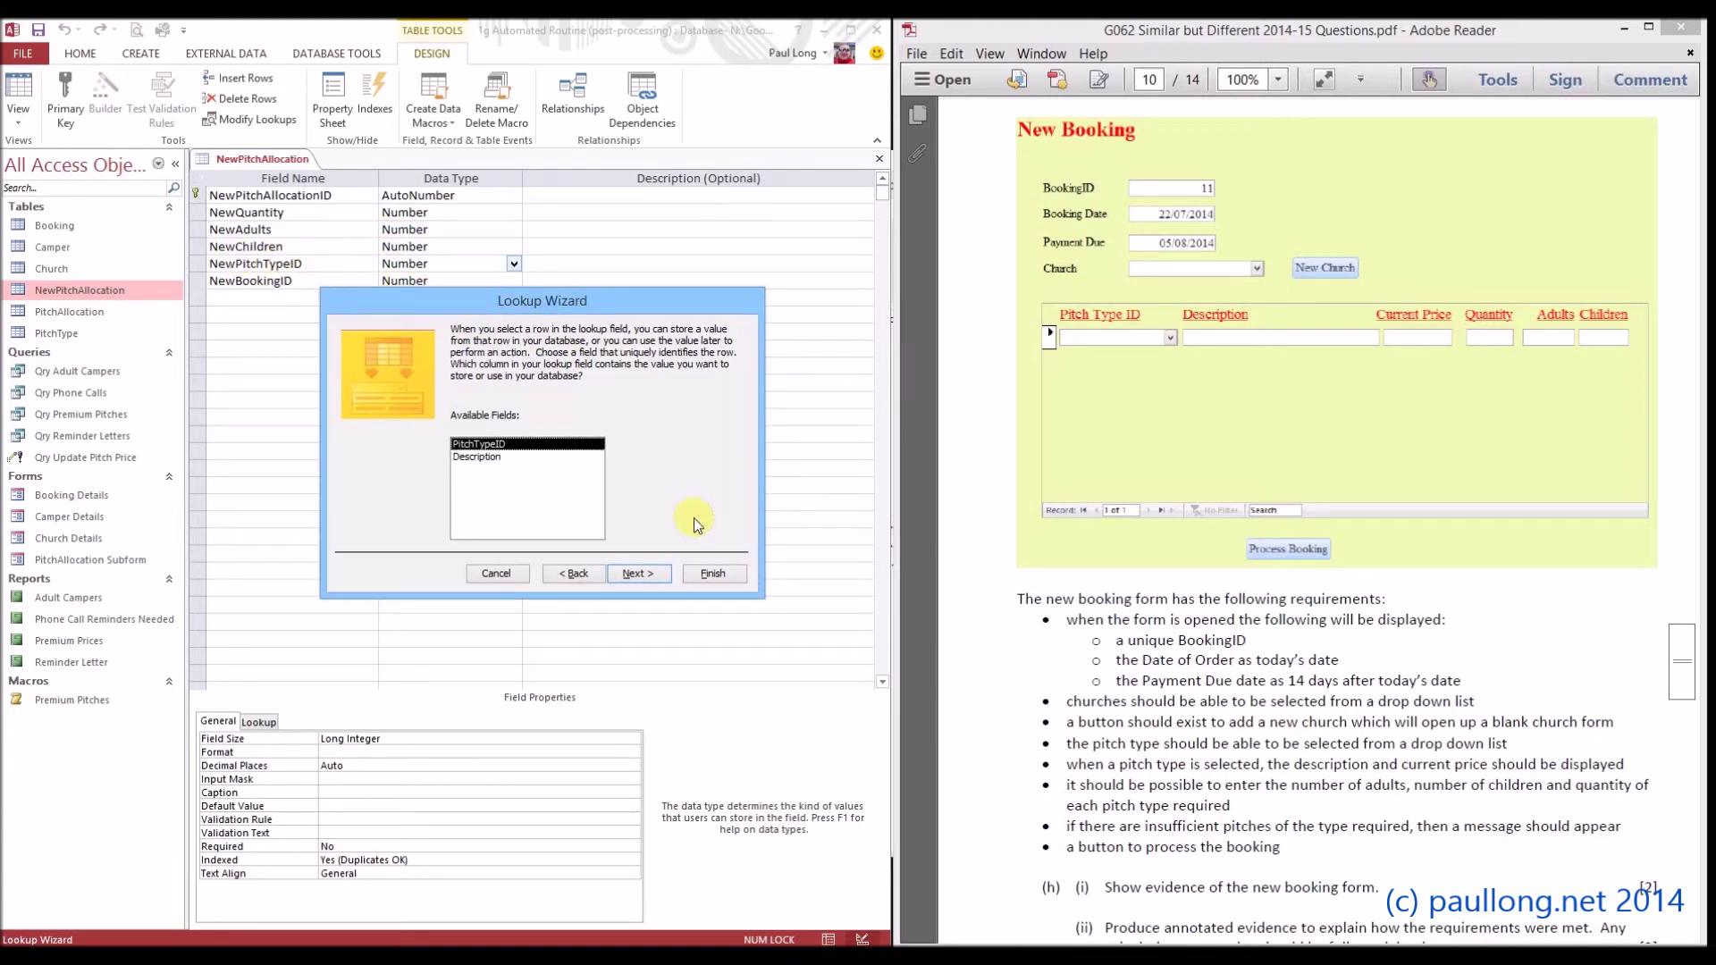
pyautogui.click(646, 567)
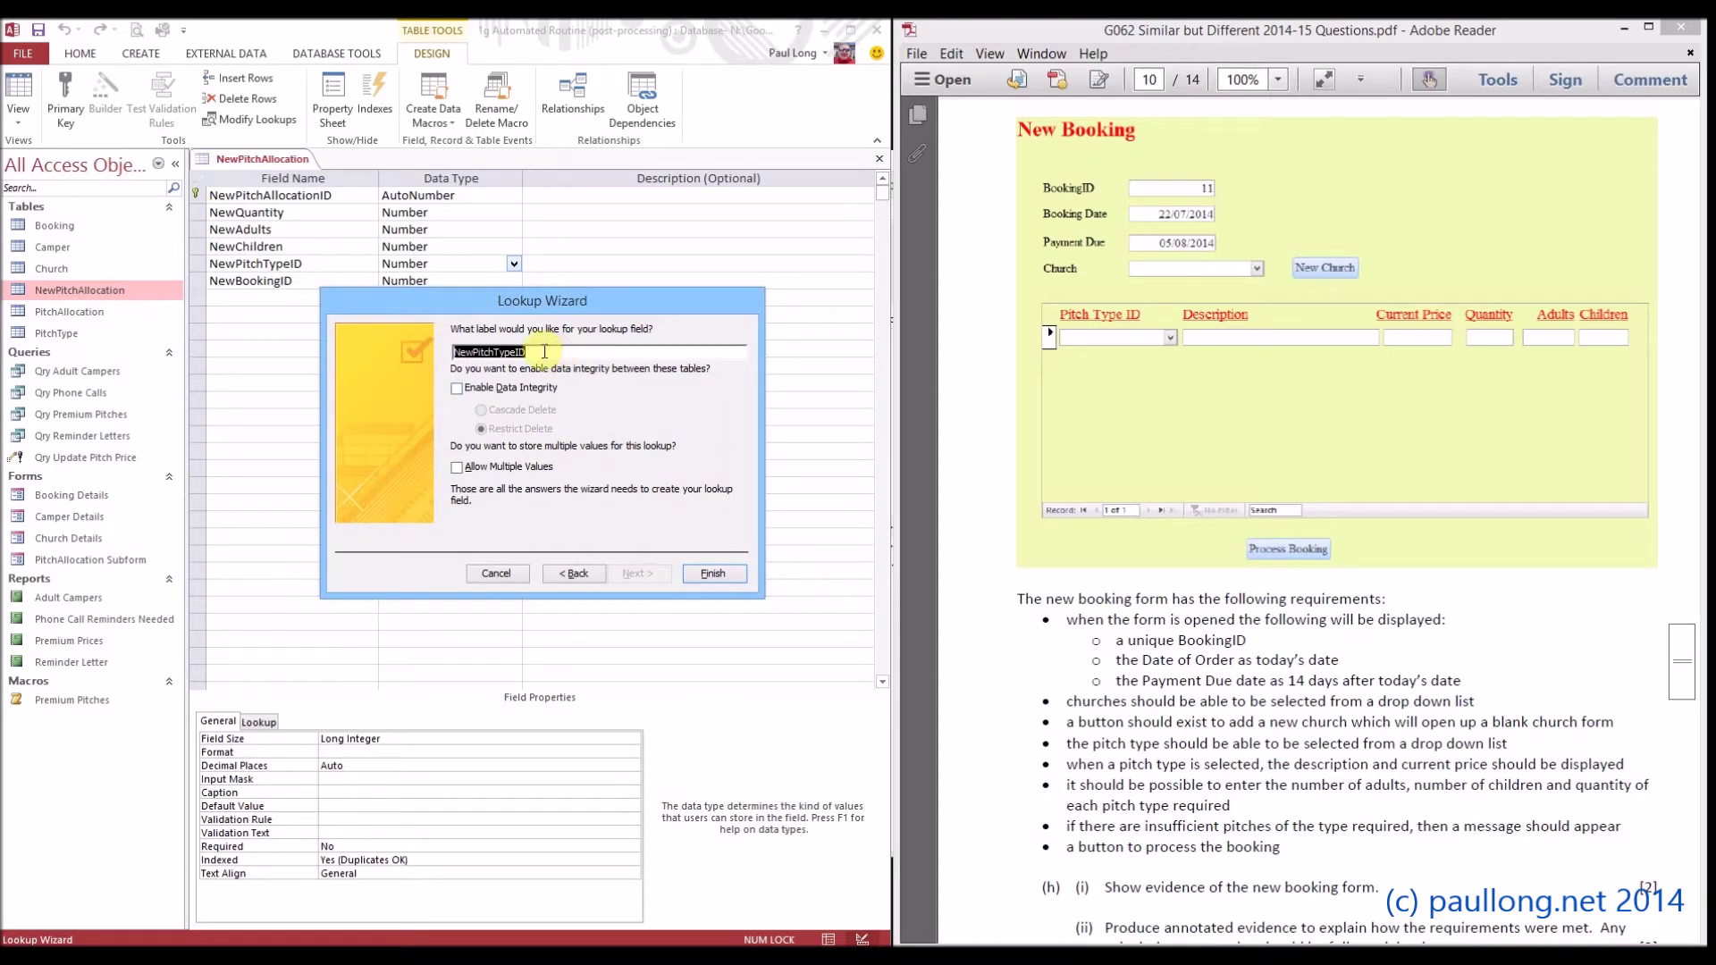
pyautogui.click(457, 391)
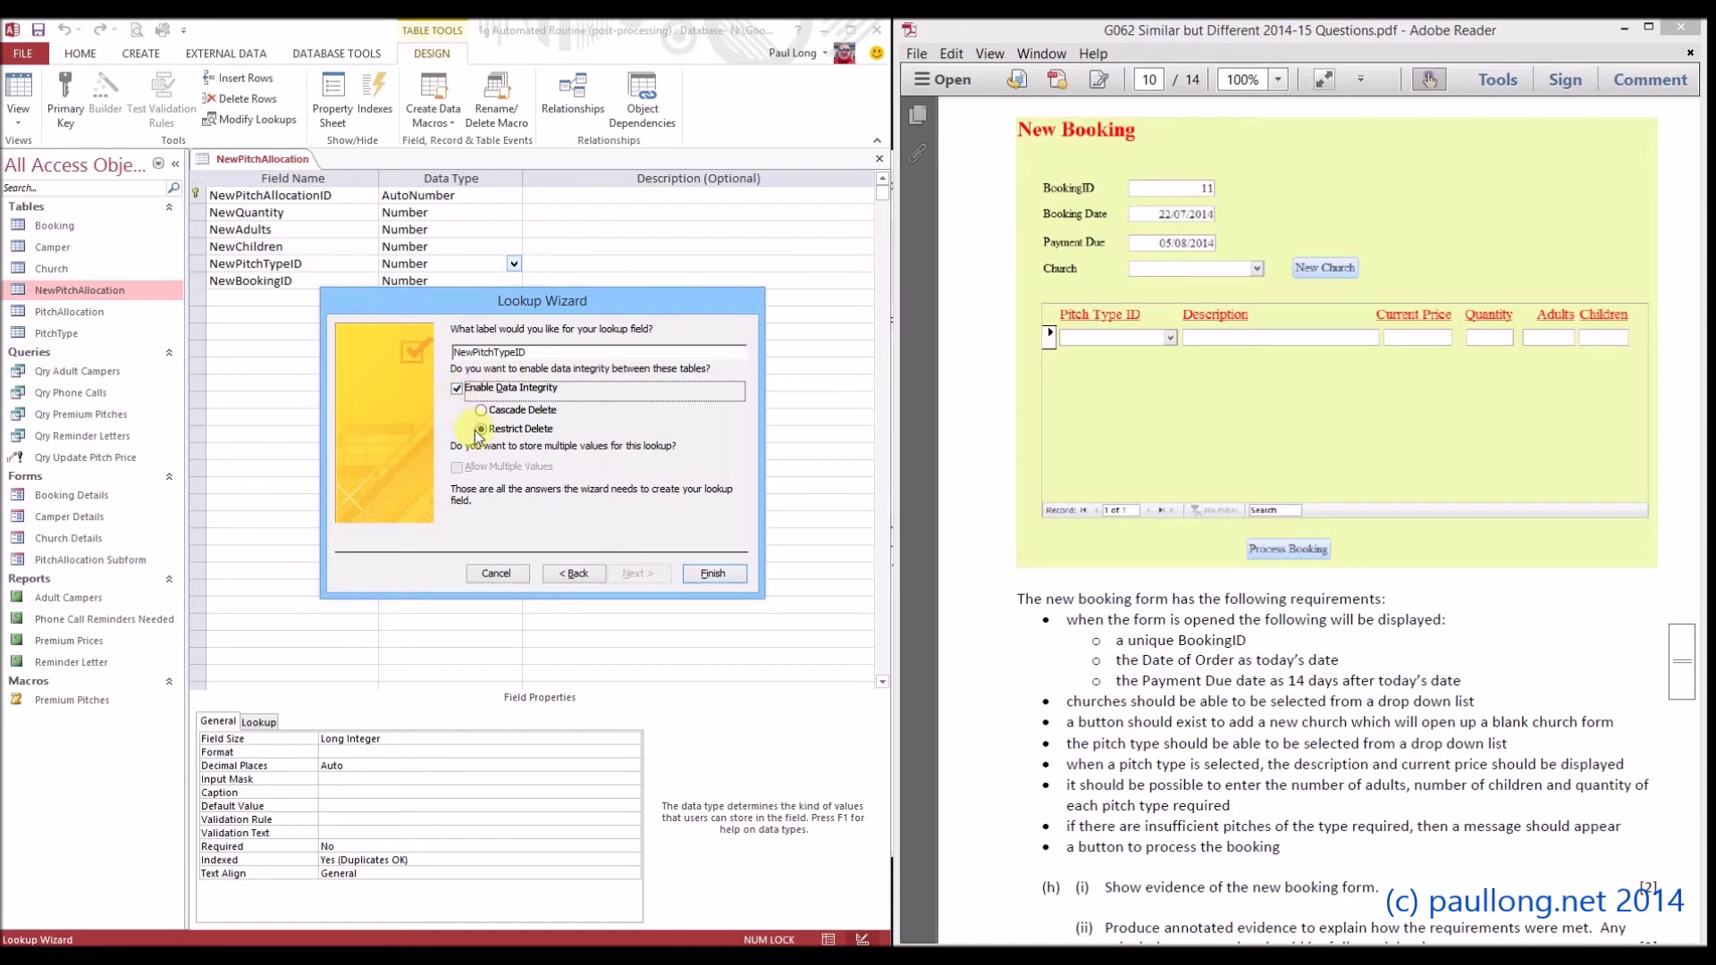
pyautogui.click(712, 576)
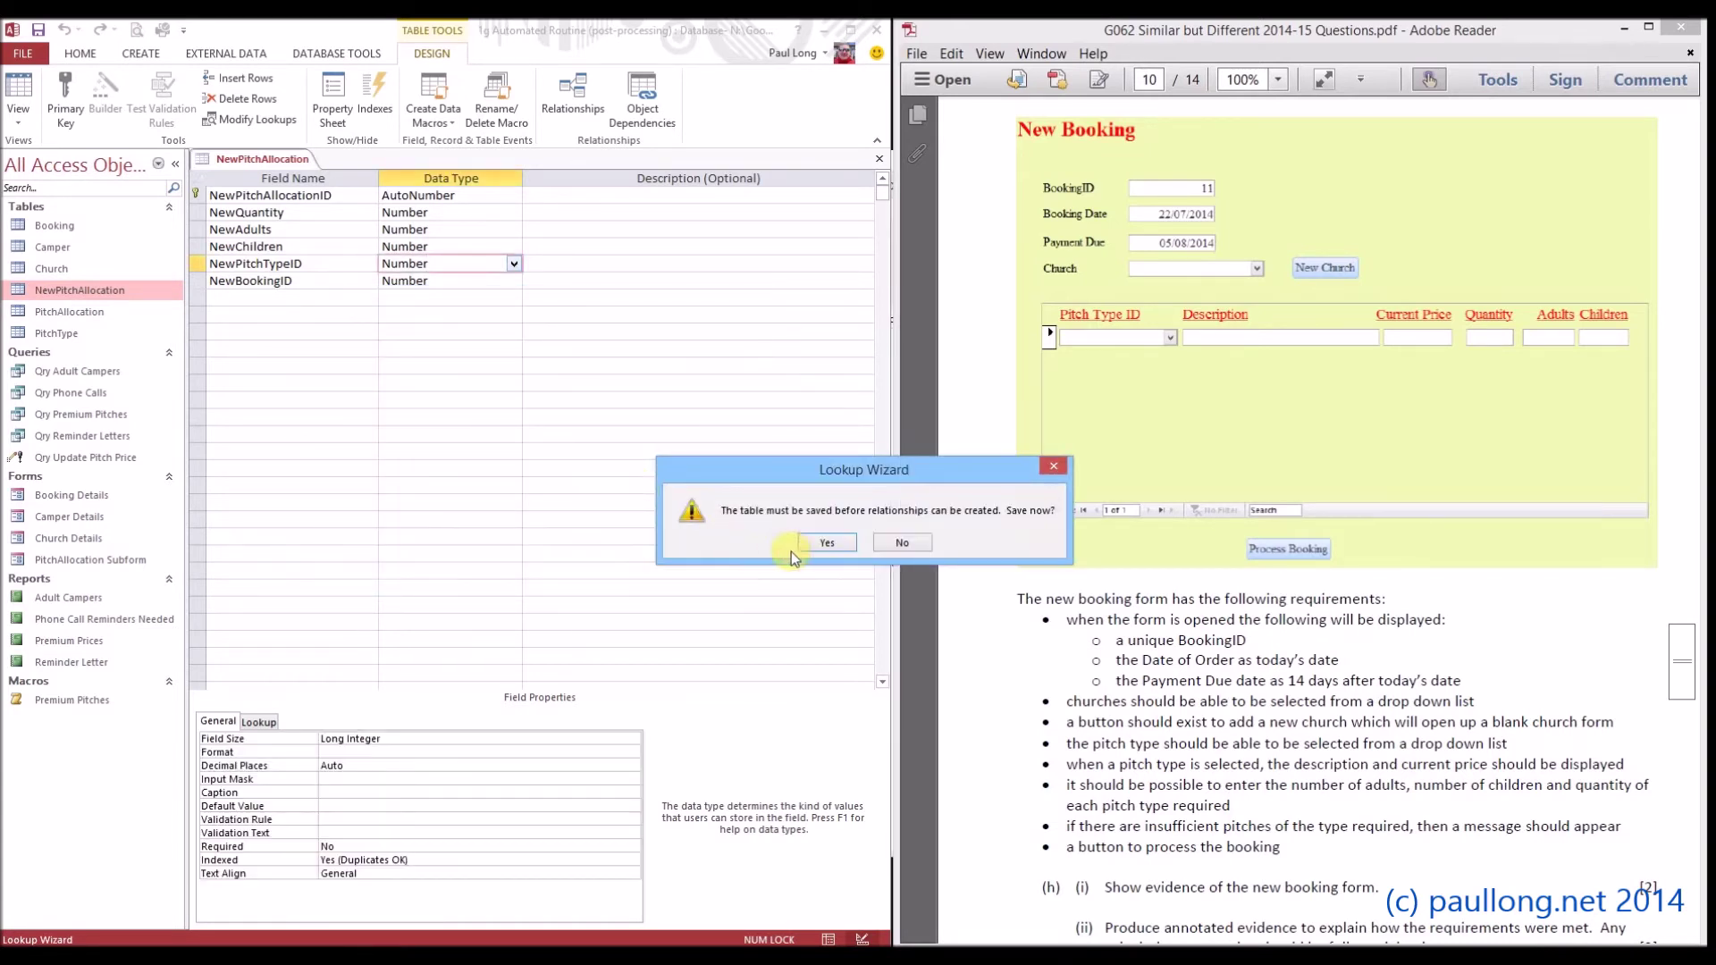
# Save the table and check the pitch type dropdown in Datasheet view.
pyautogui.click(824, 550)
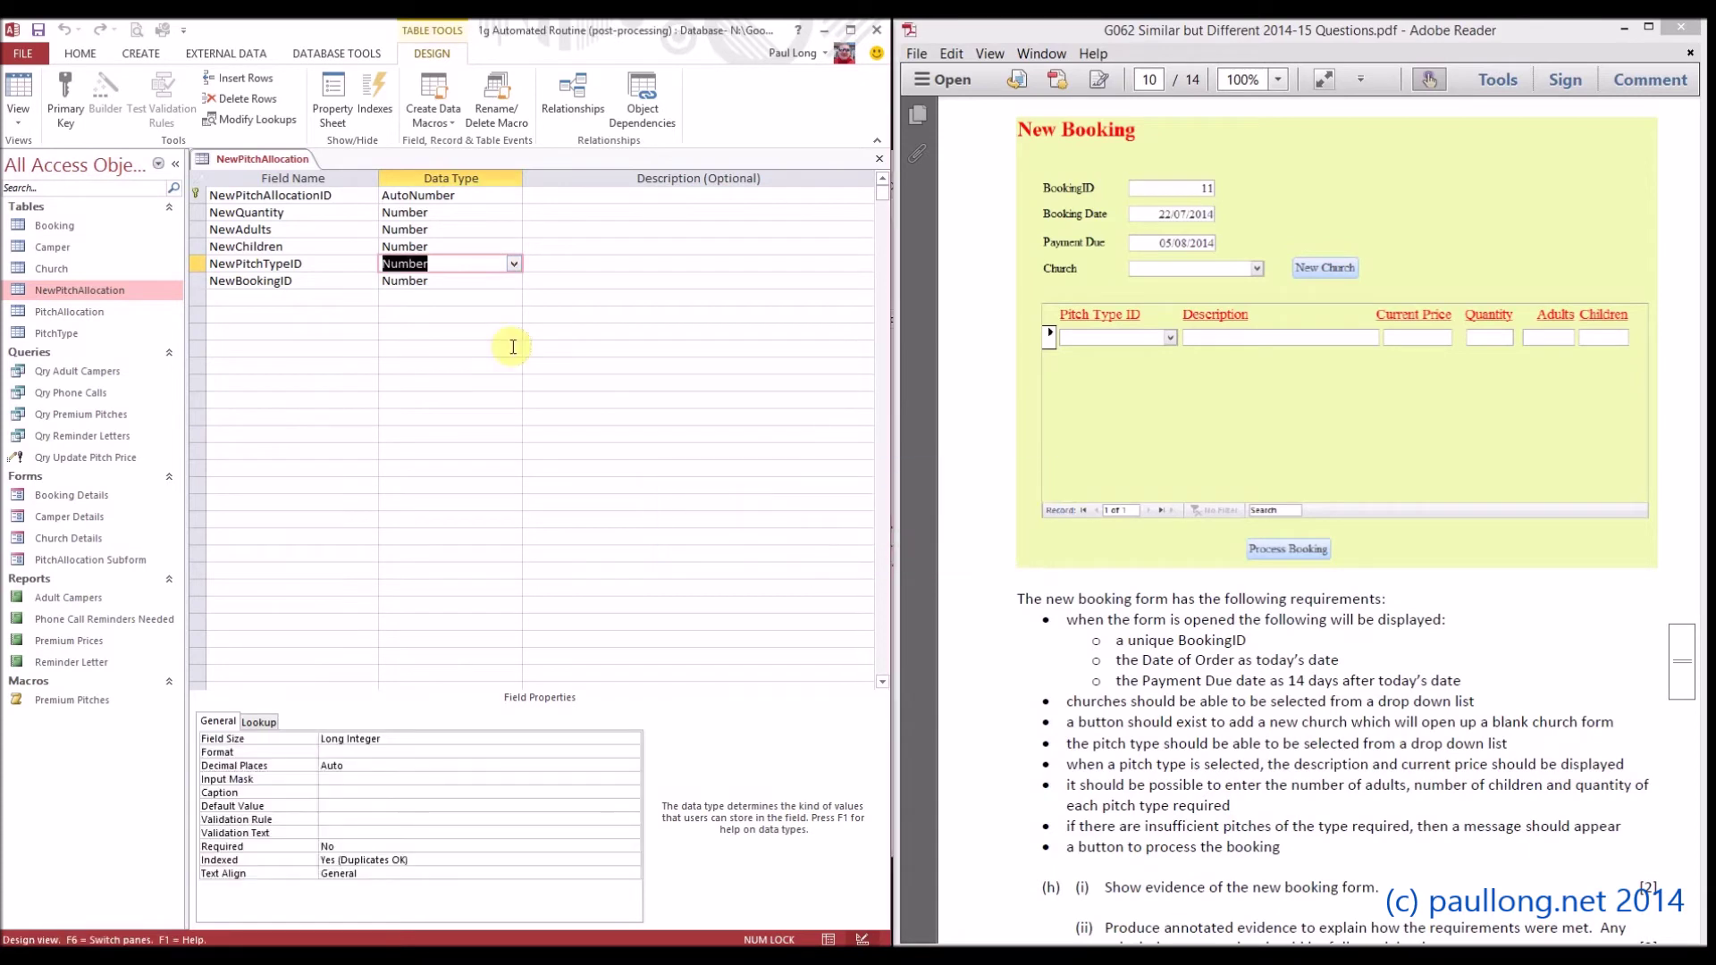
pyautogui.click(459, 263)
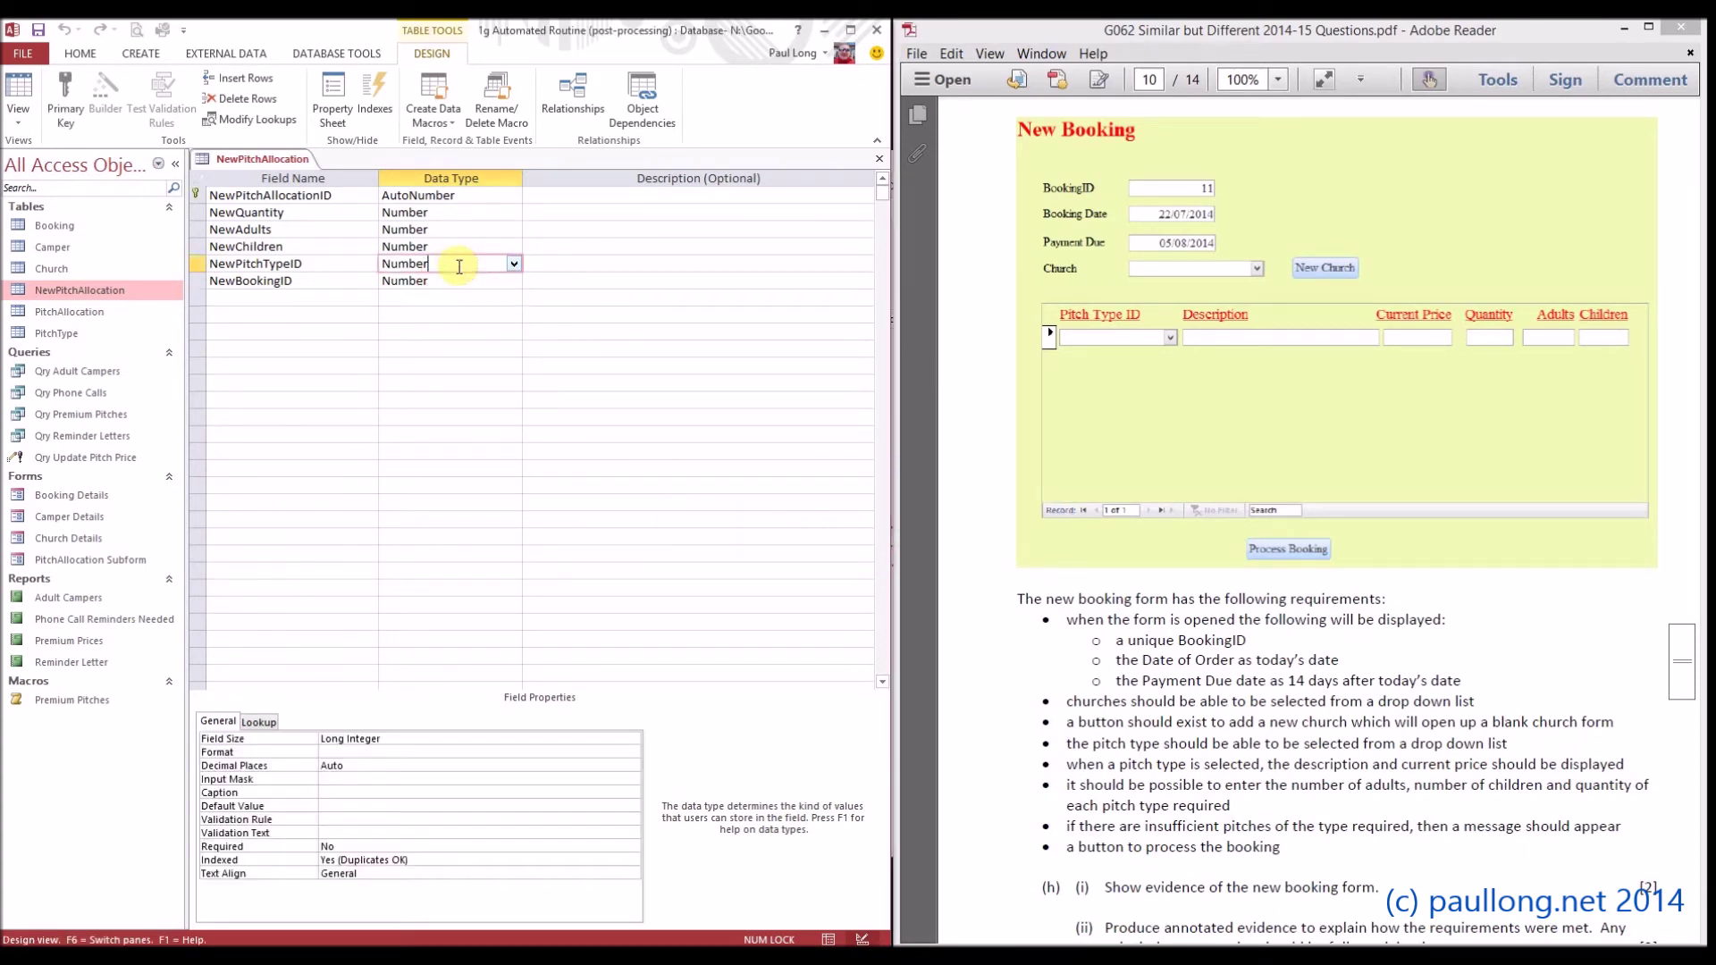
pyautogui.click(16, 96)
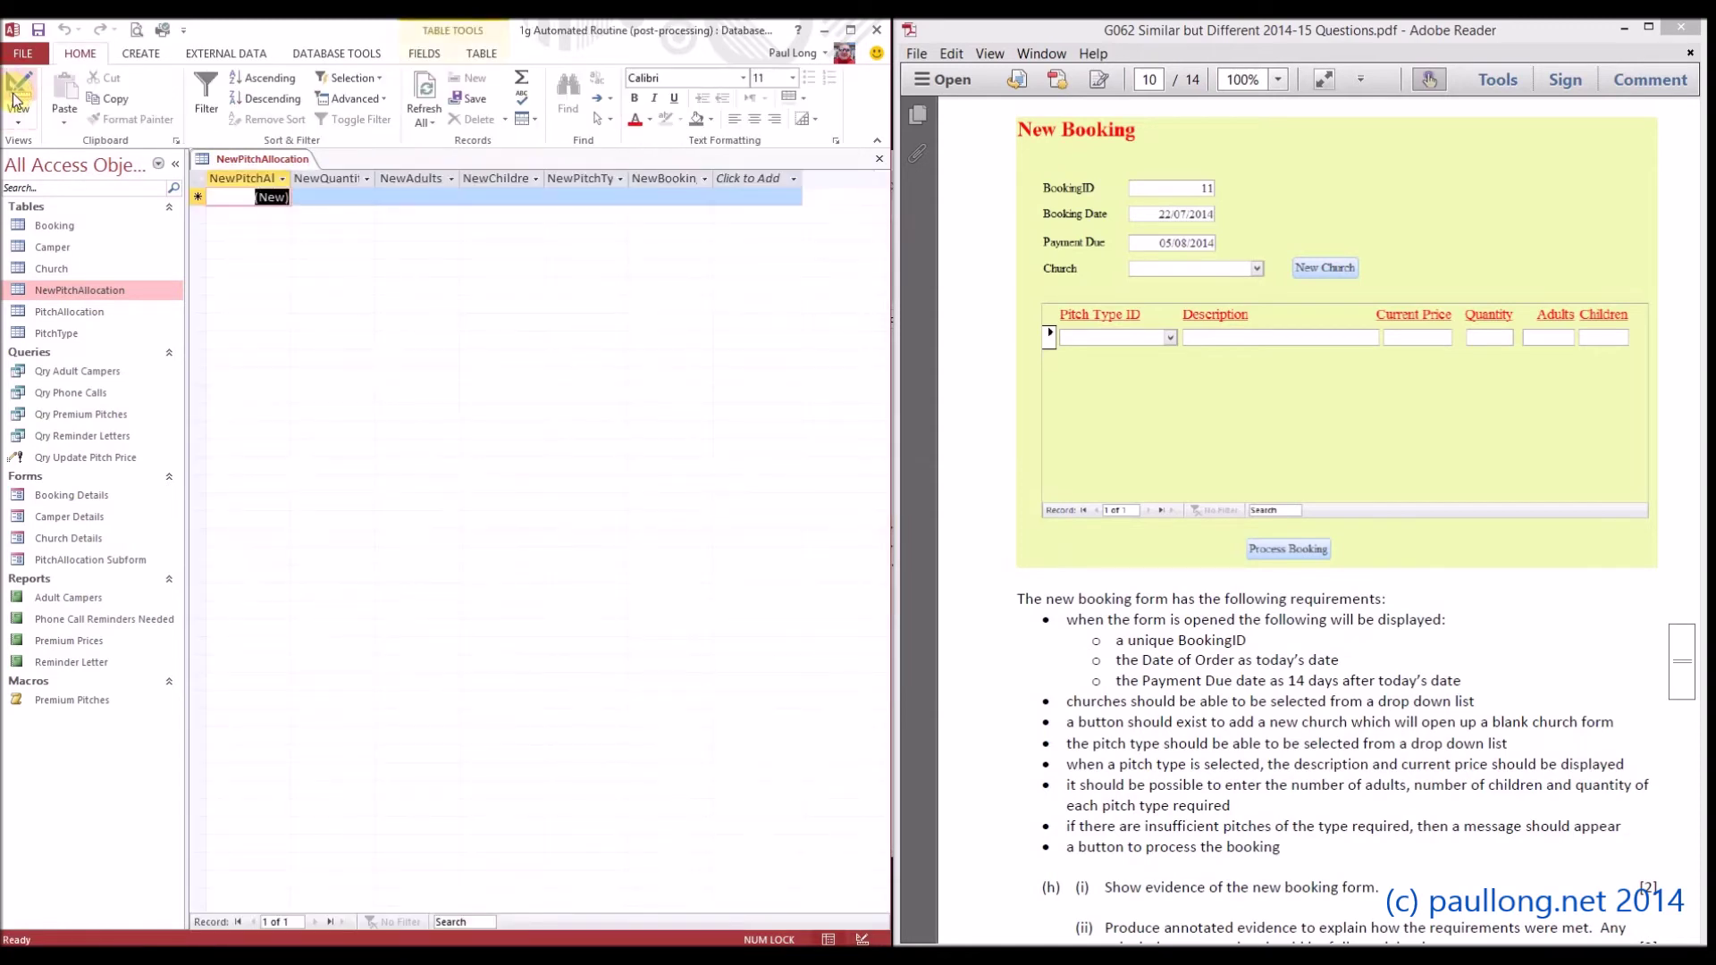
pyautogui.click(622, 200)
pyautogui.click(620, 198)
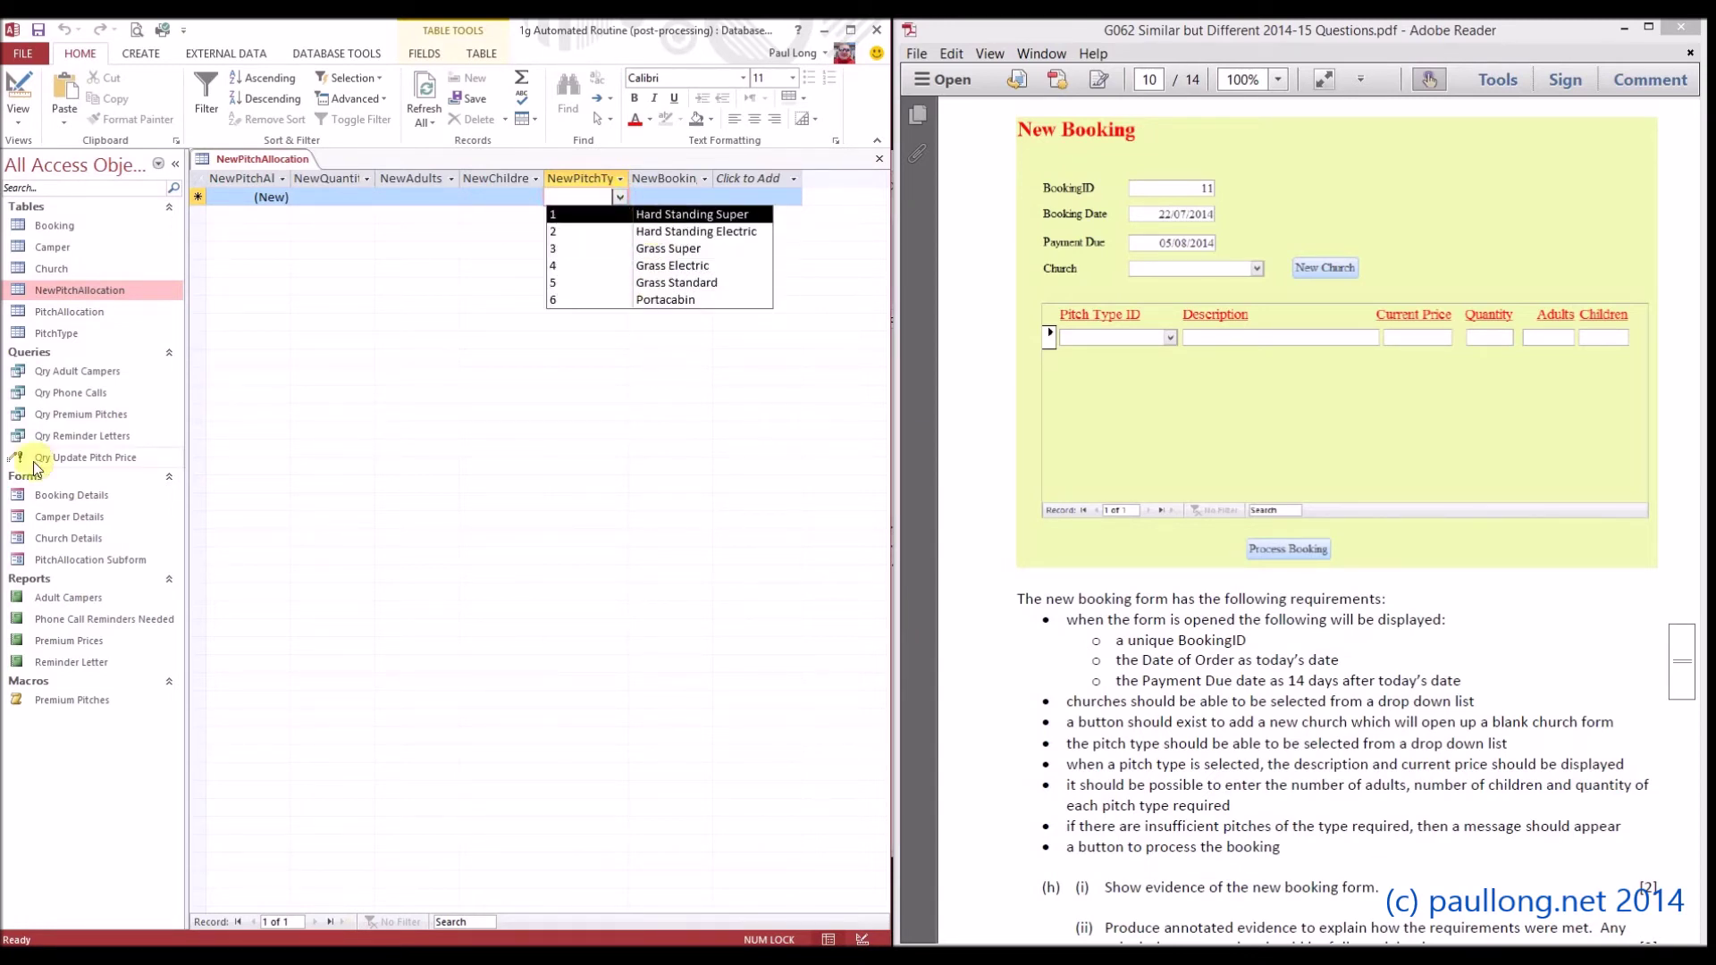
pyautogui.click(397, 239)
# Enter NewQuantity 2 in the first record, autofit the ID column, and open PitchAllocation.
pyautogui.click(331, 197)
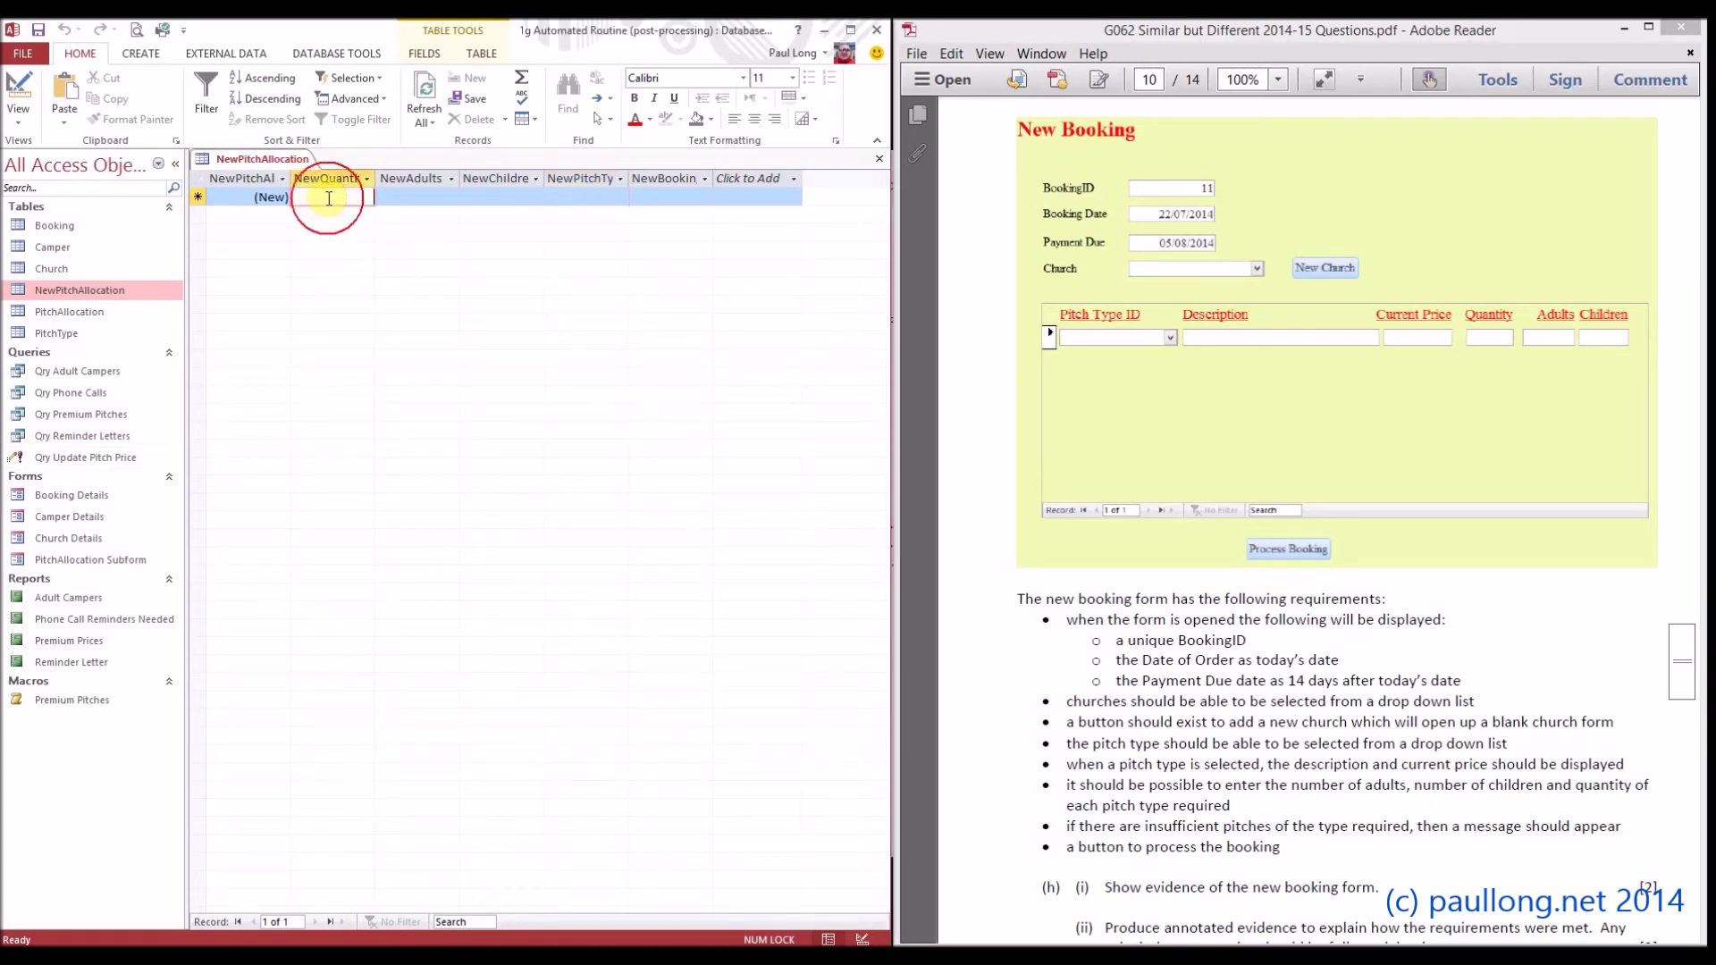
pyautogui.write('2')
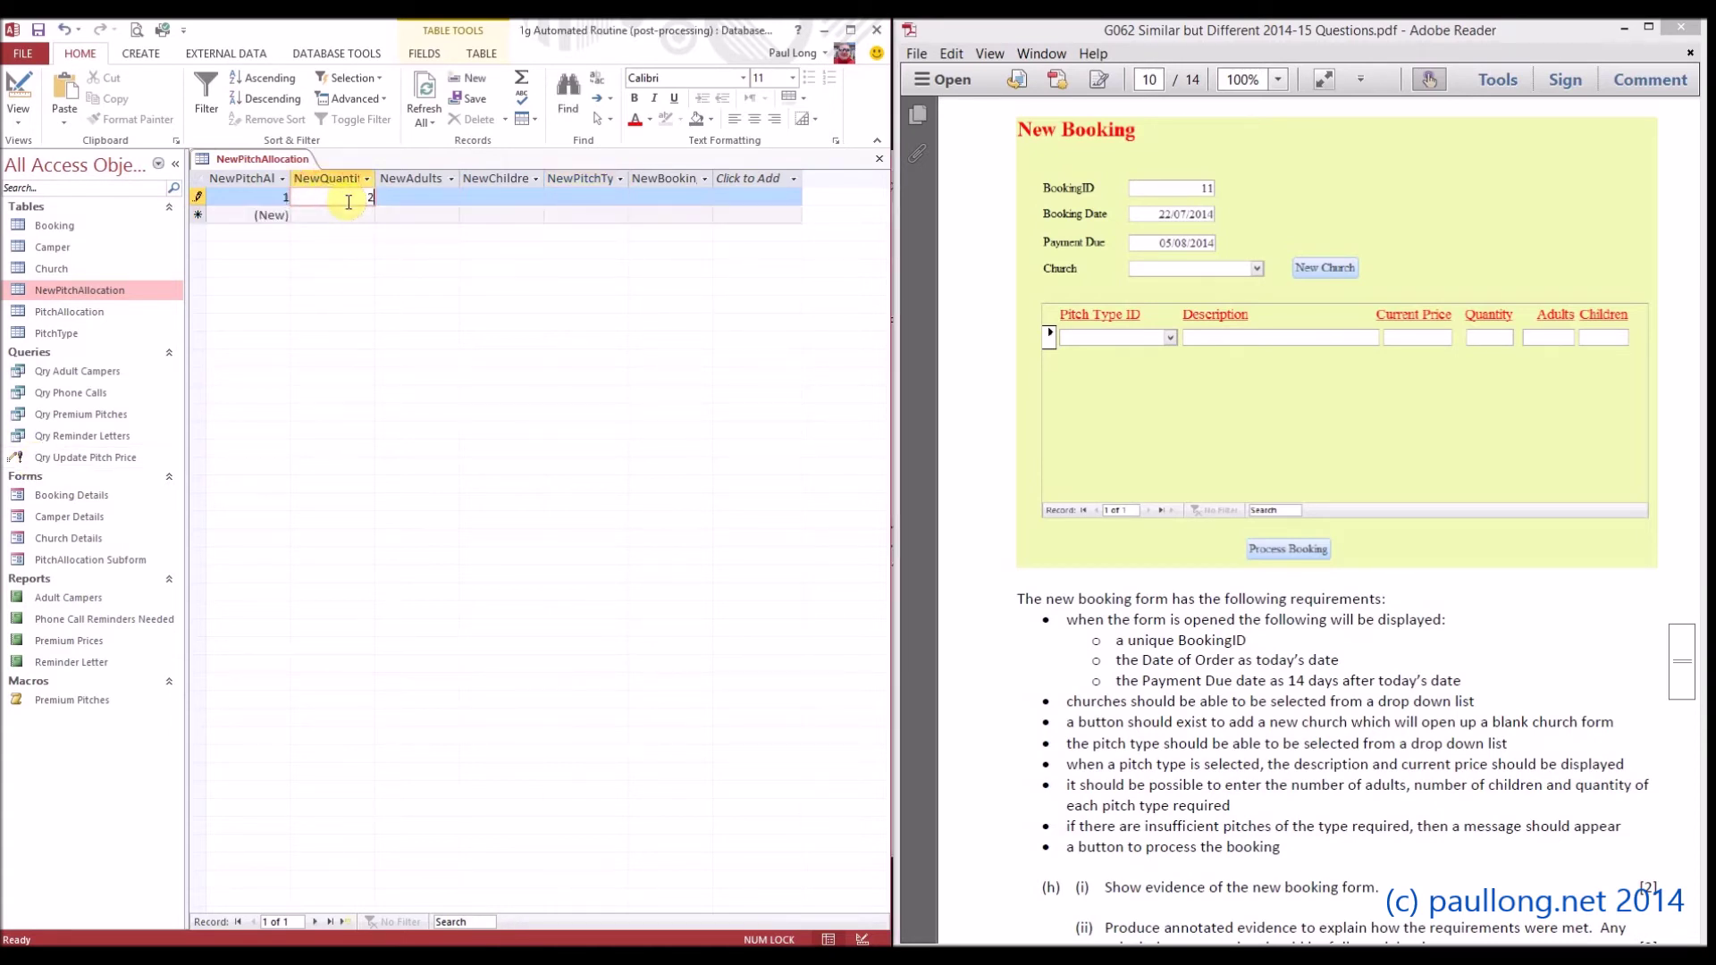
pyautogui.press('Tab')
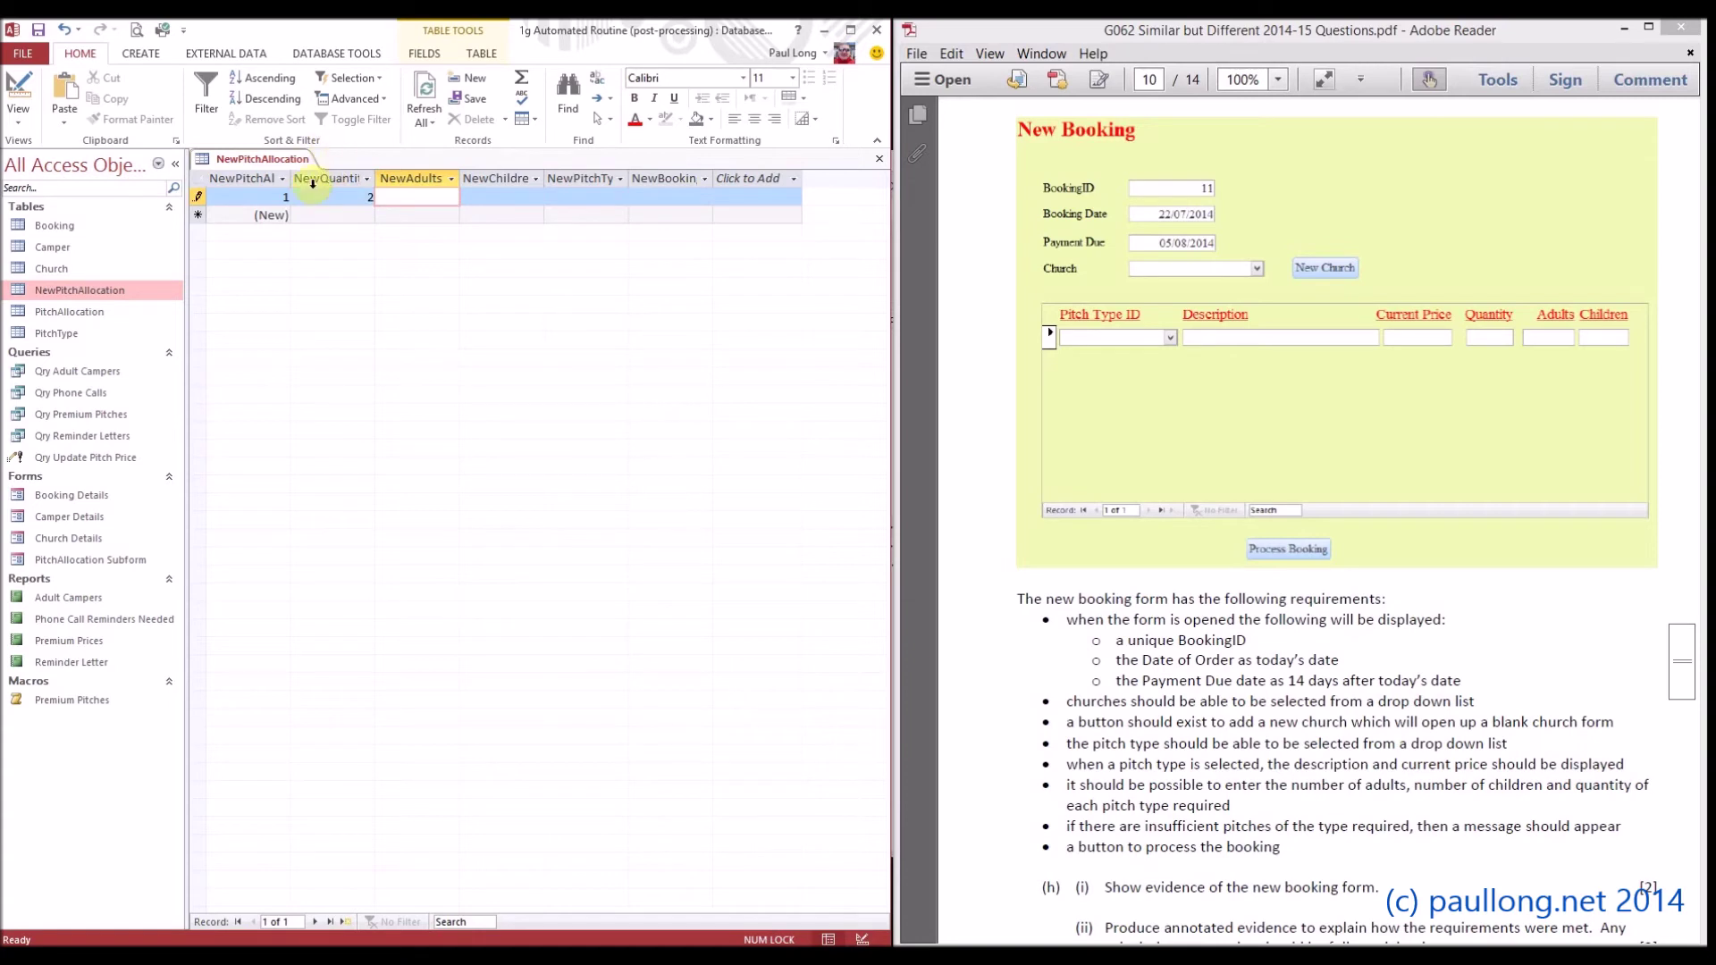
pyautogui.doubleClick(292, 179)
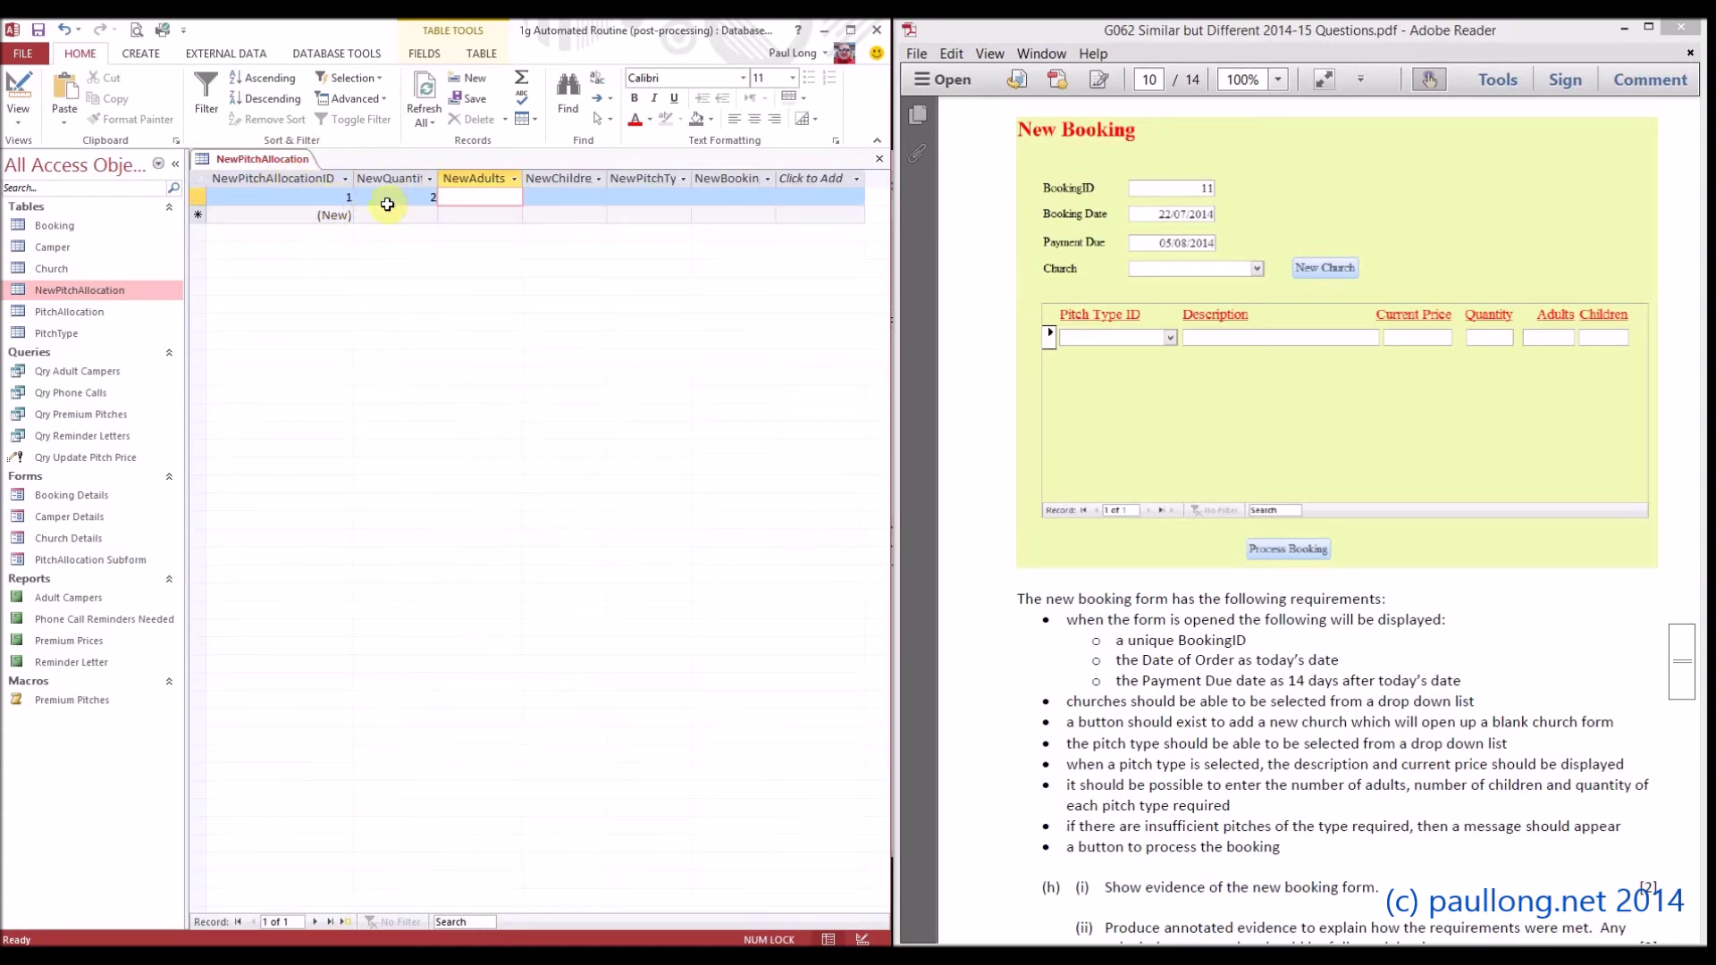
pyautogui.doubleClick(58, 314)
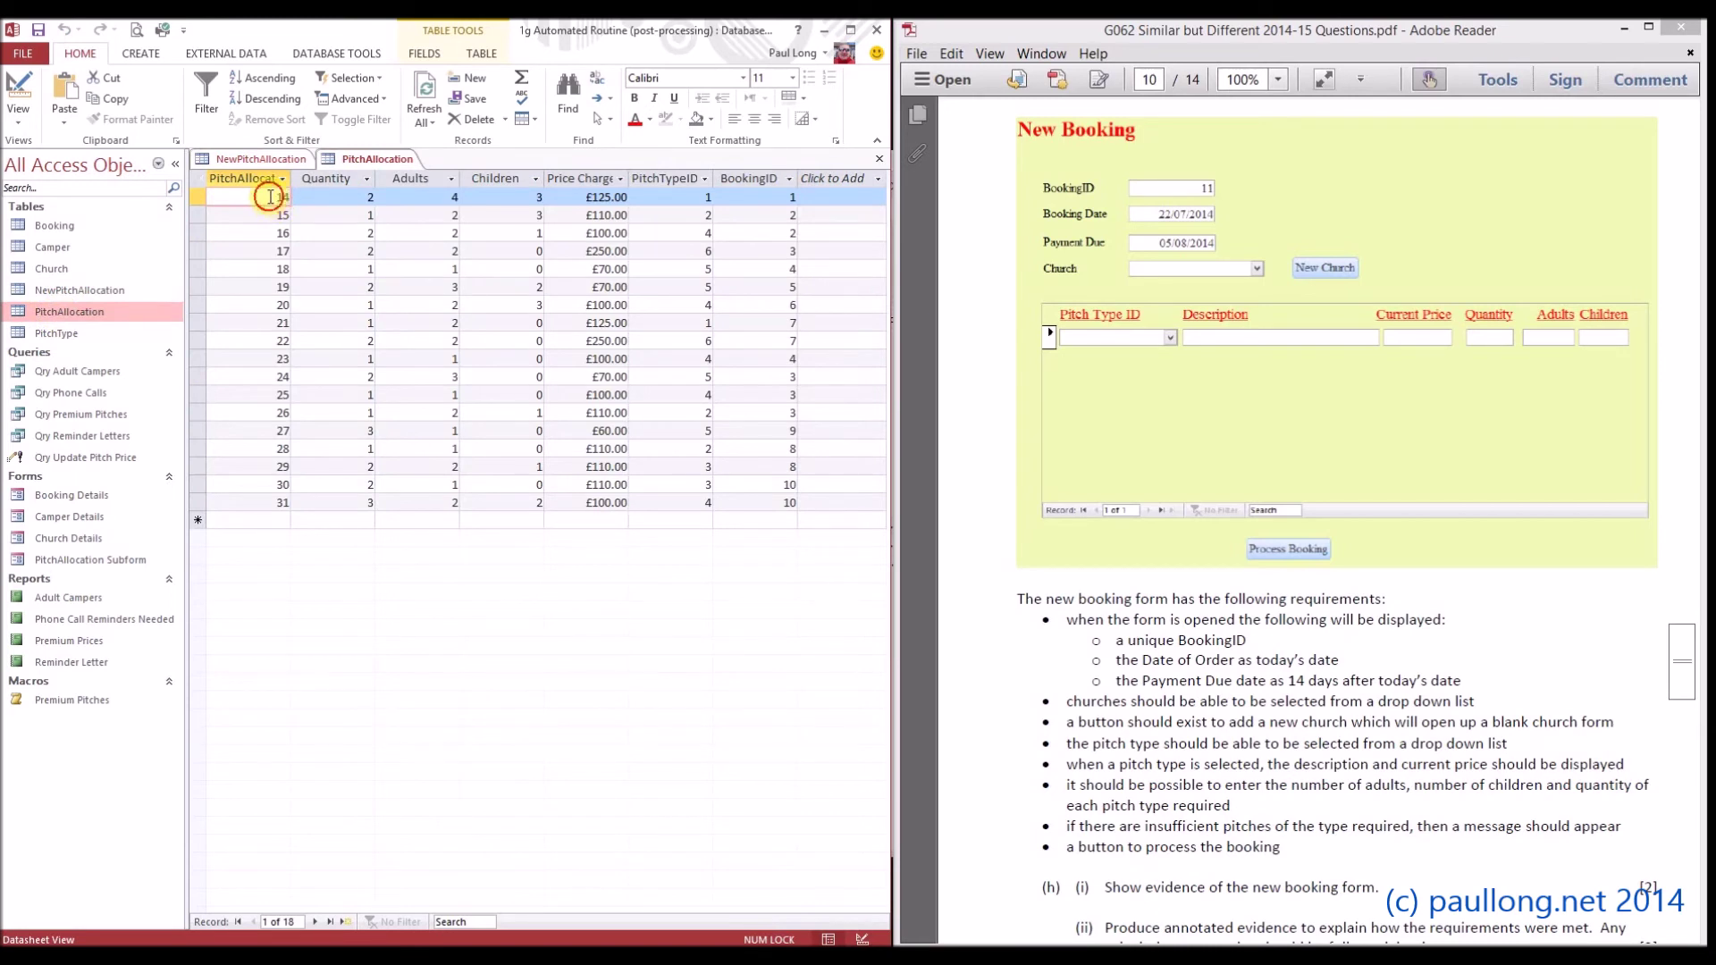
# Confirm PitchAllocation's last ID is 31, then close that table.
pyautogui.doubleClick(282, 503)
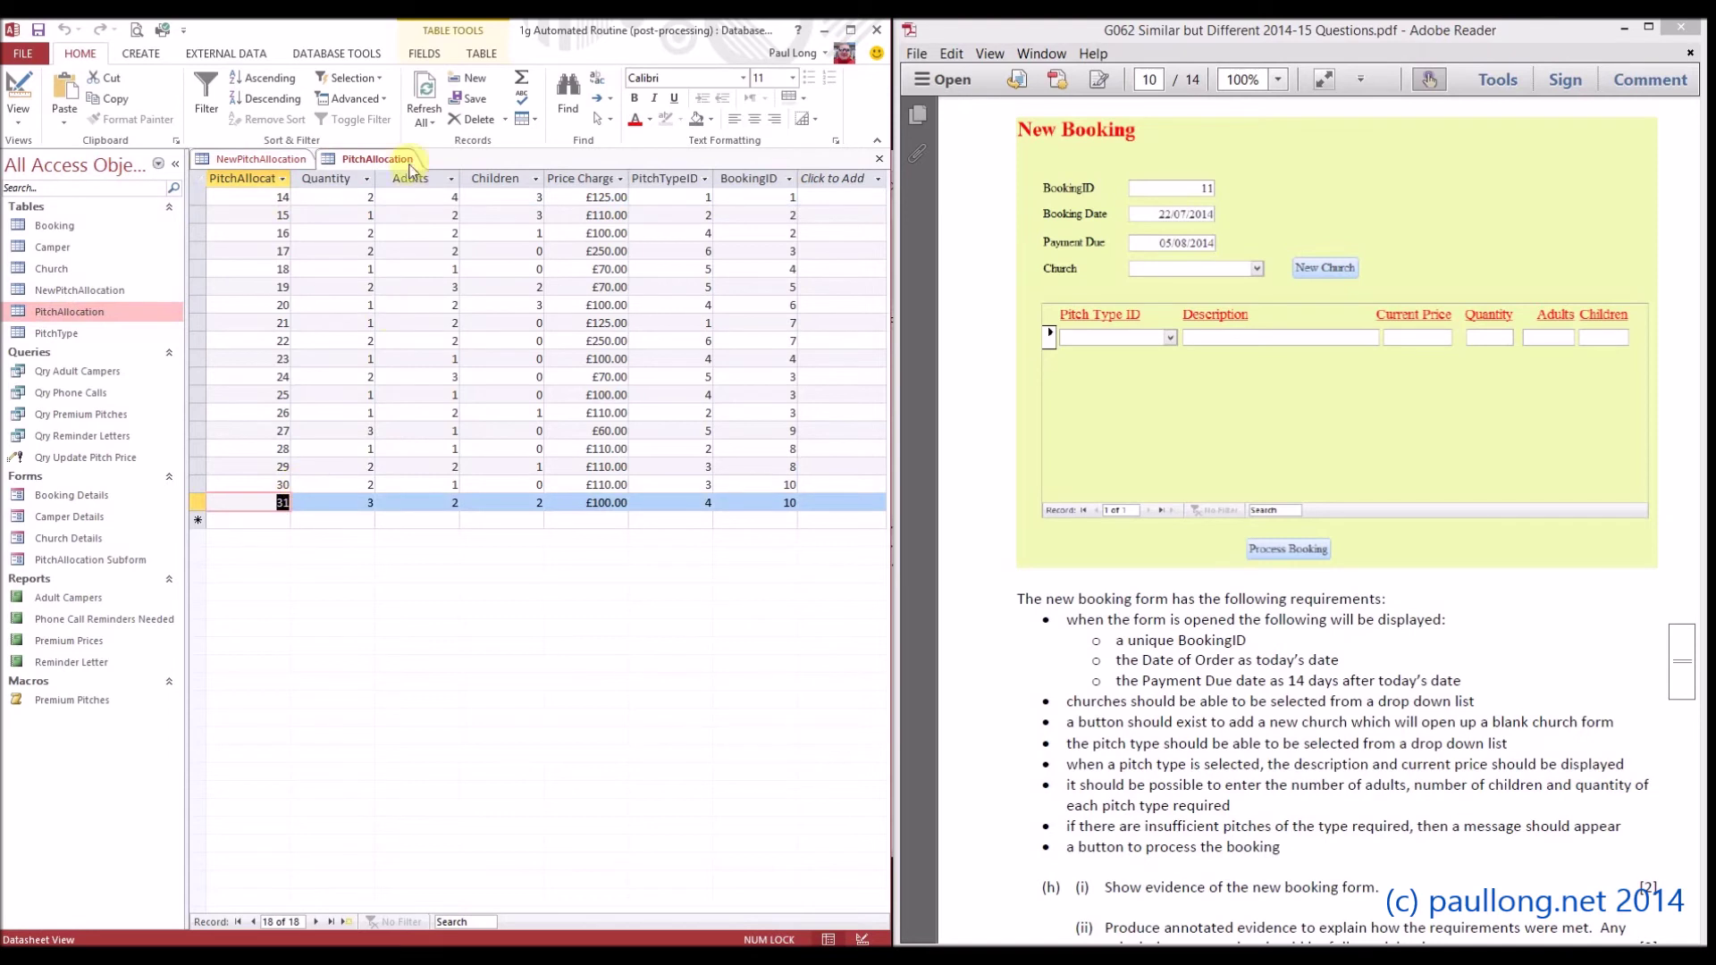
pyautogui.rightClick(380, 160)
pyautogui.click(416, 202)
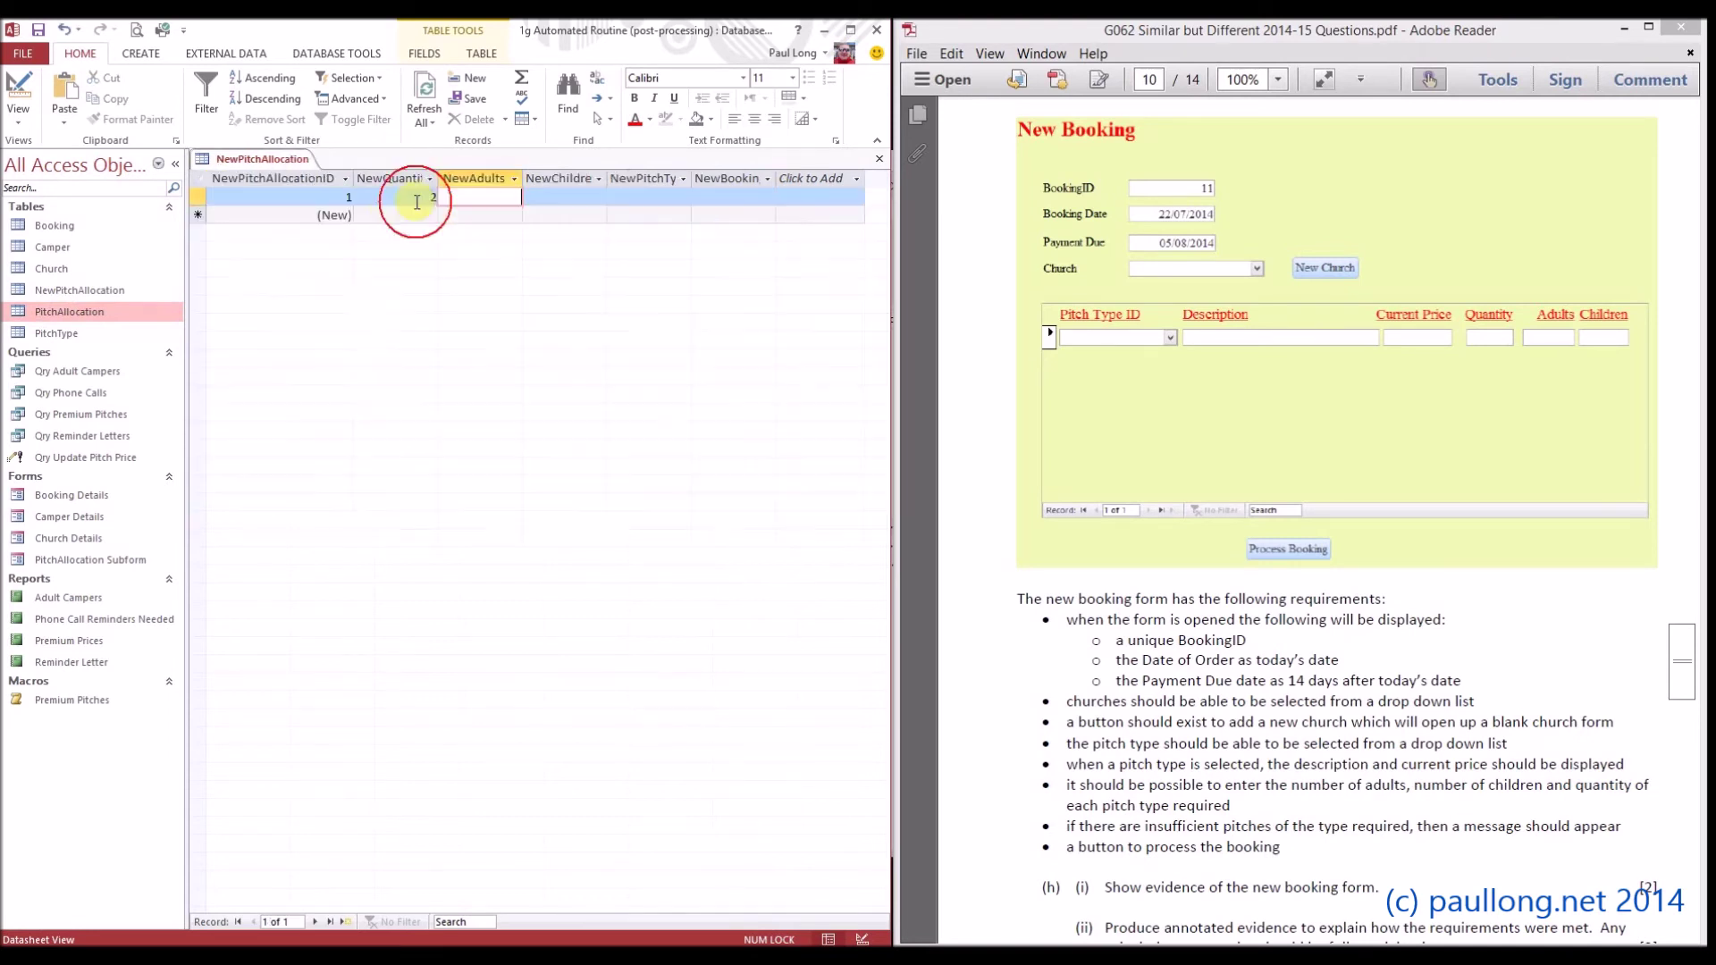
# Autofit NewBookingID and NewPitchTypeID, then add pitch-type-1 placeholder records up to ID 32.
pyautogui.click(309, 210)
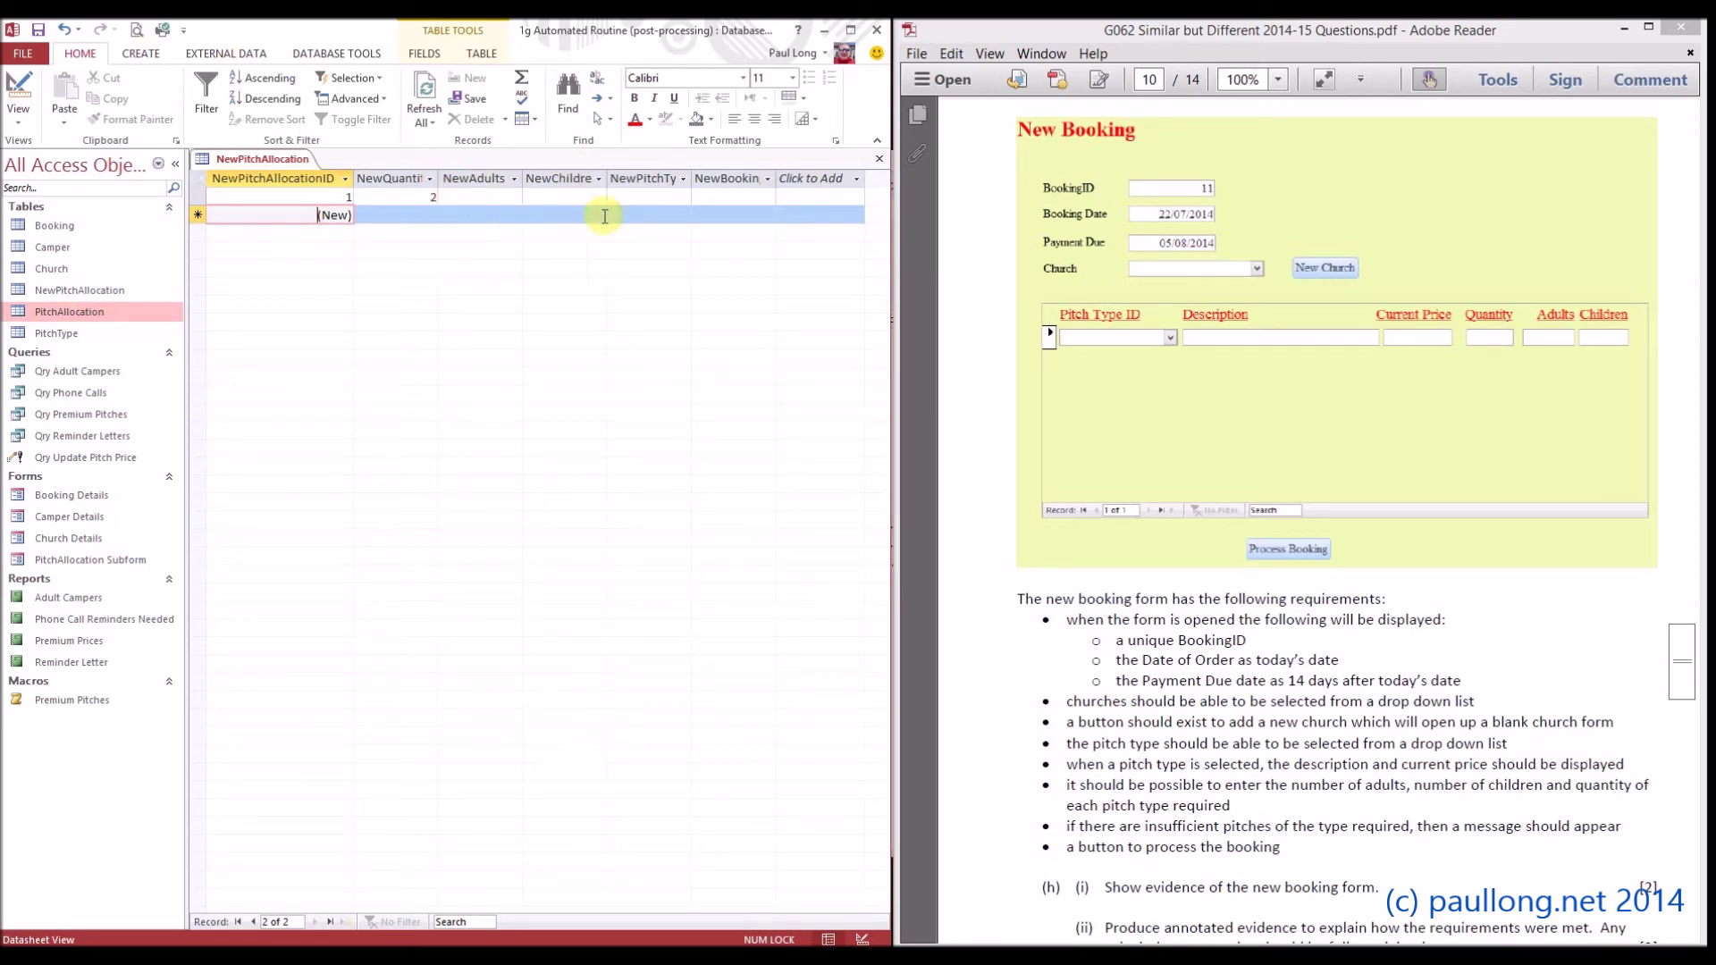
pyautogui.click(735, 198)
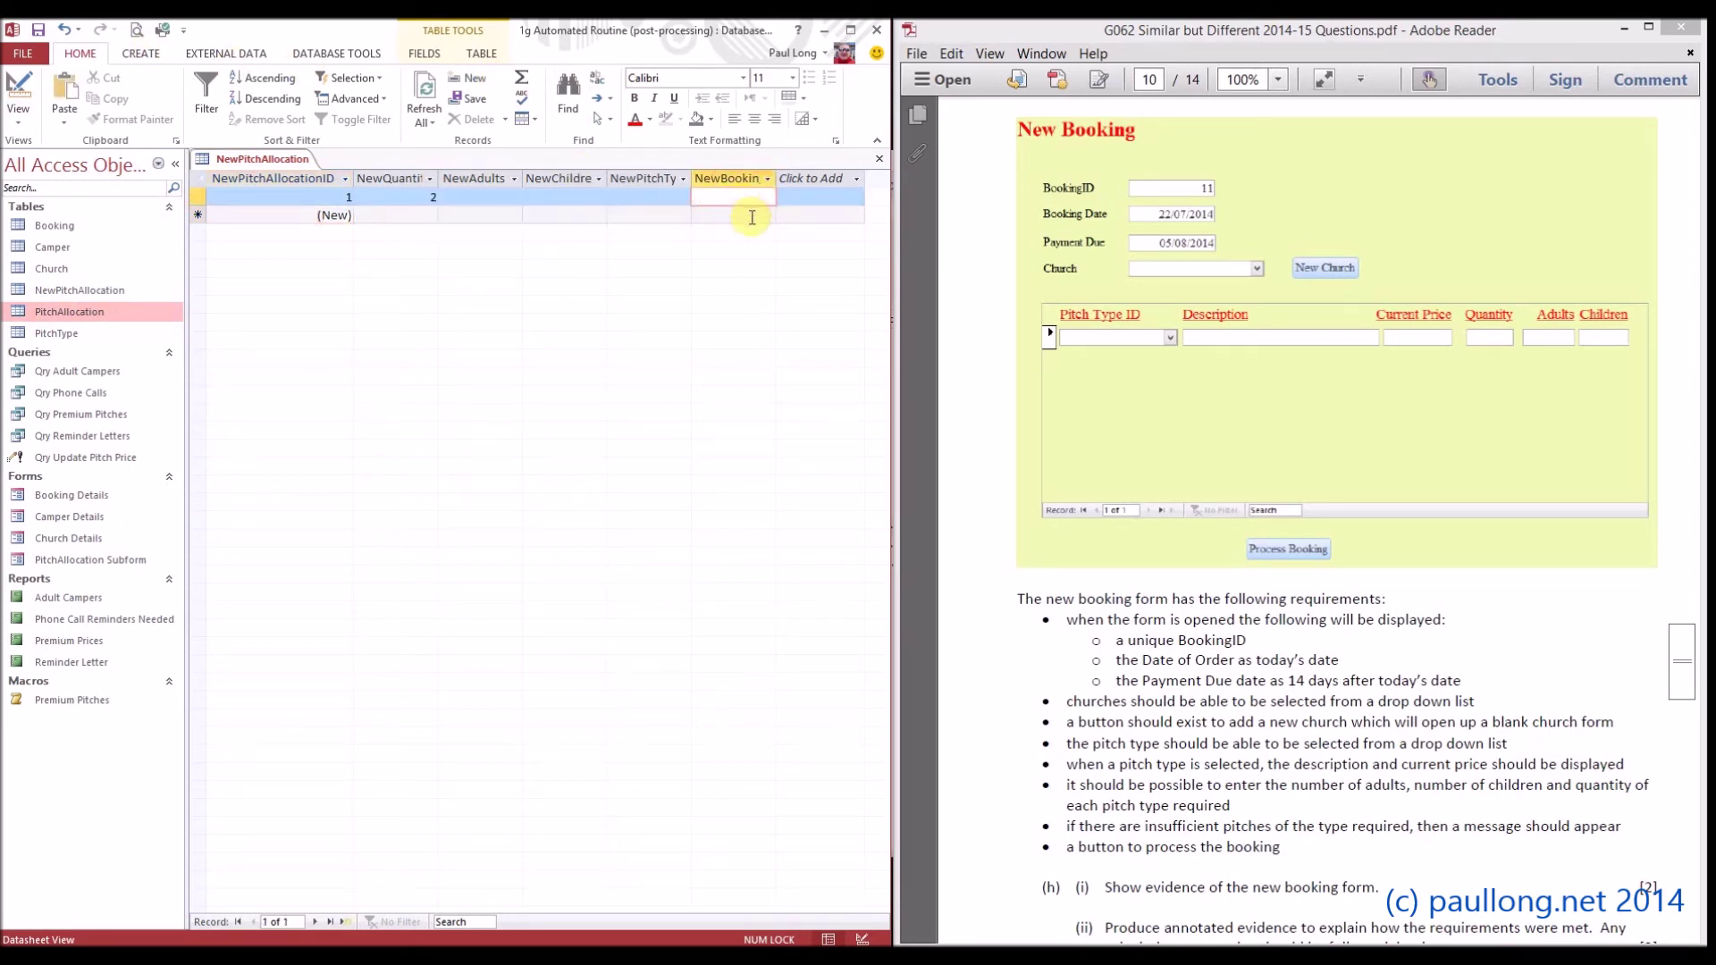
pyautogui.doubleClick(776, 178)
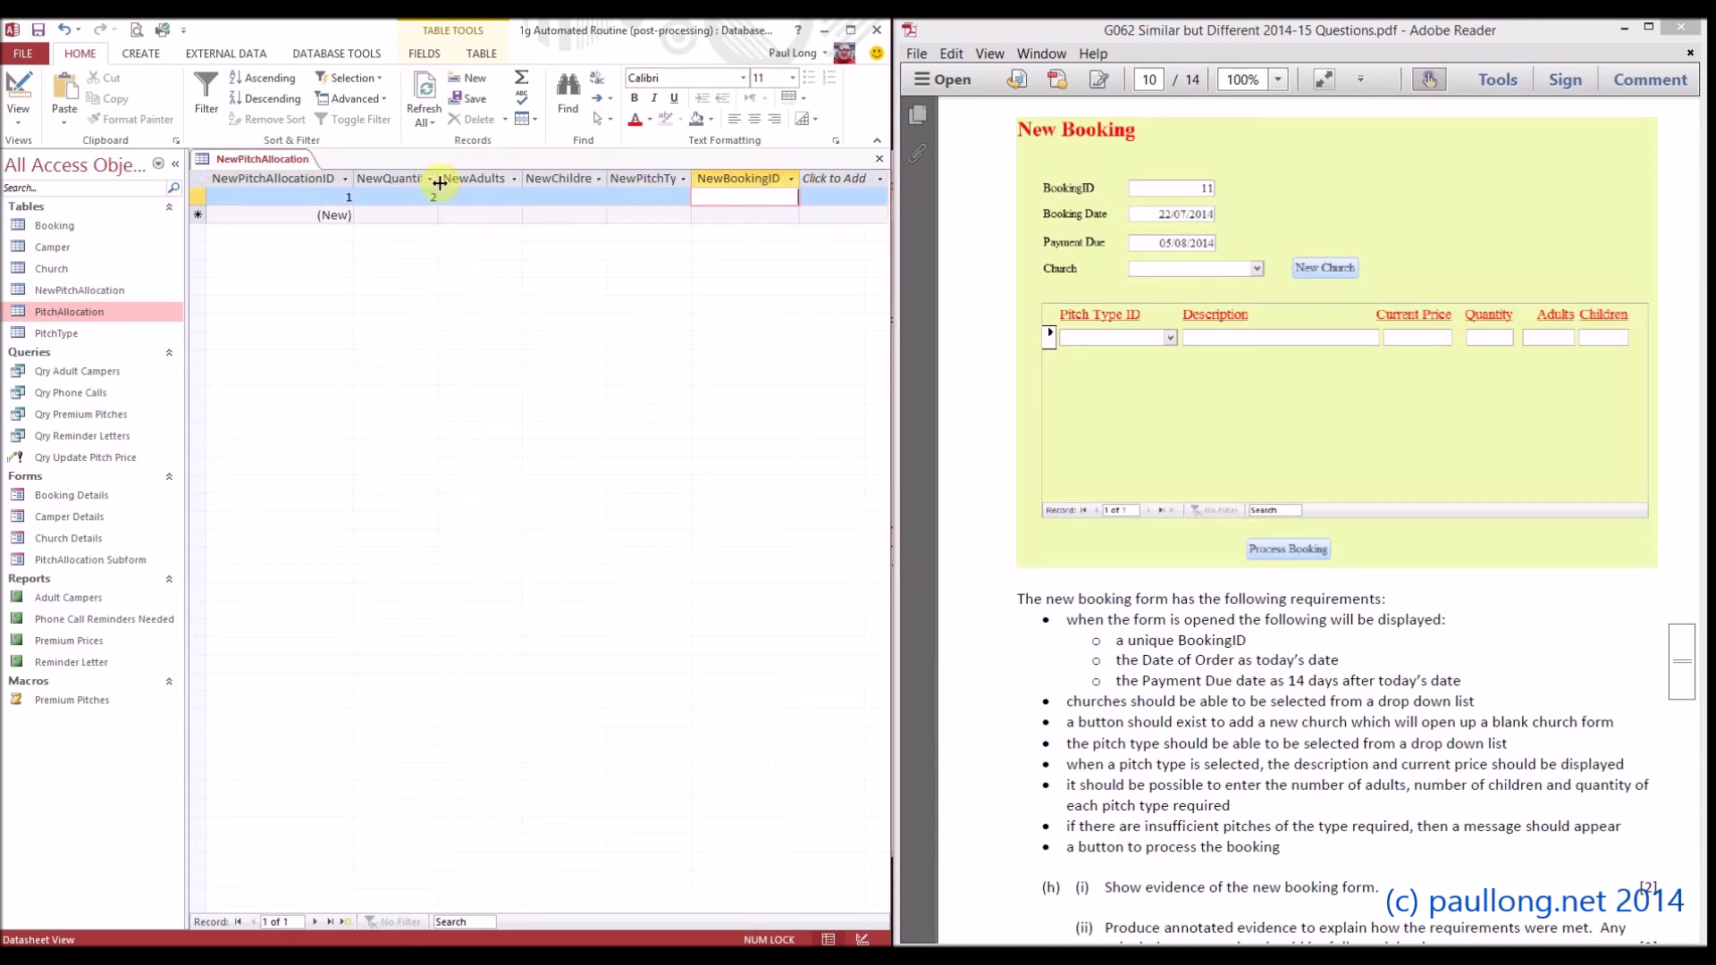
pyautogui.doubleClick(693, 176)
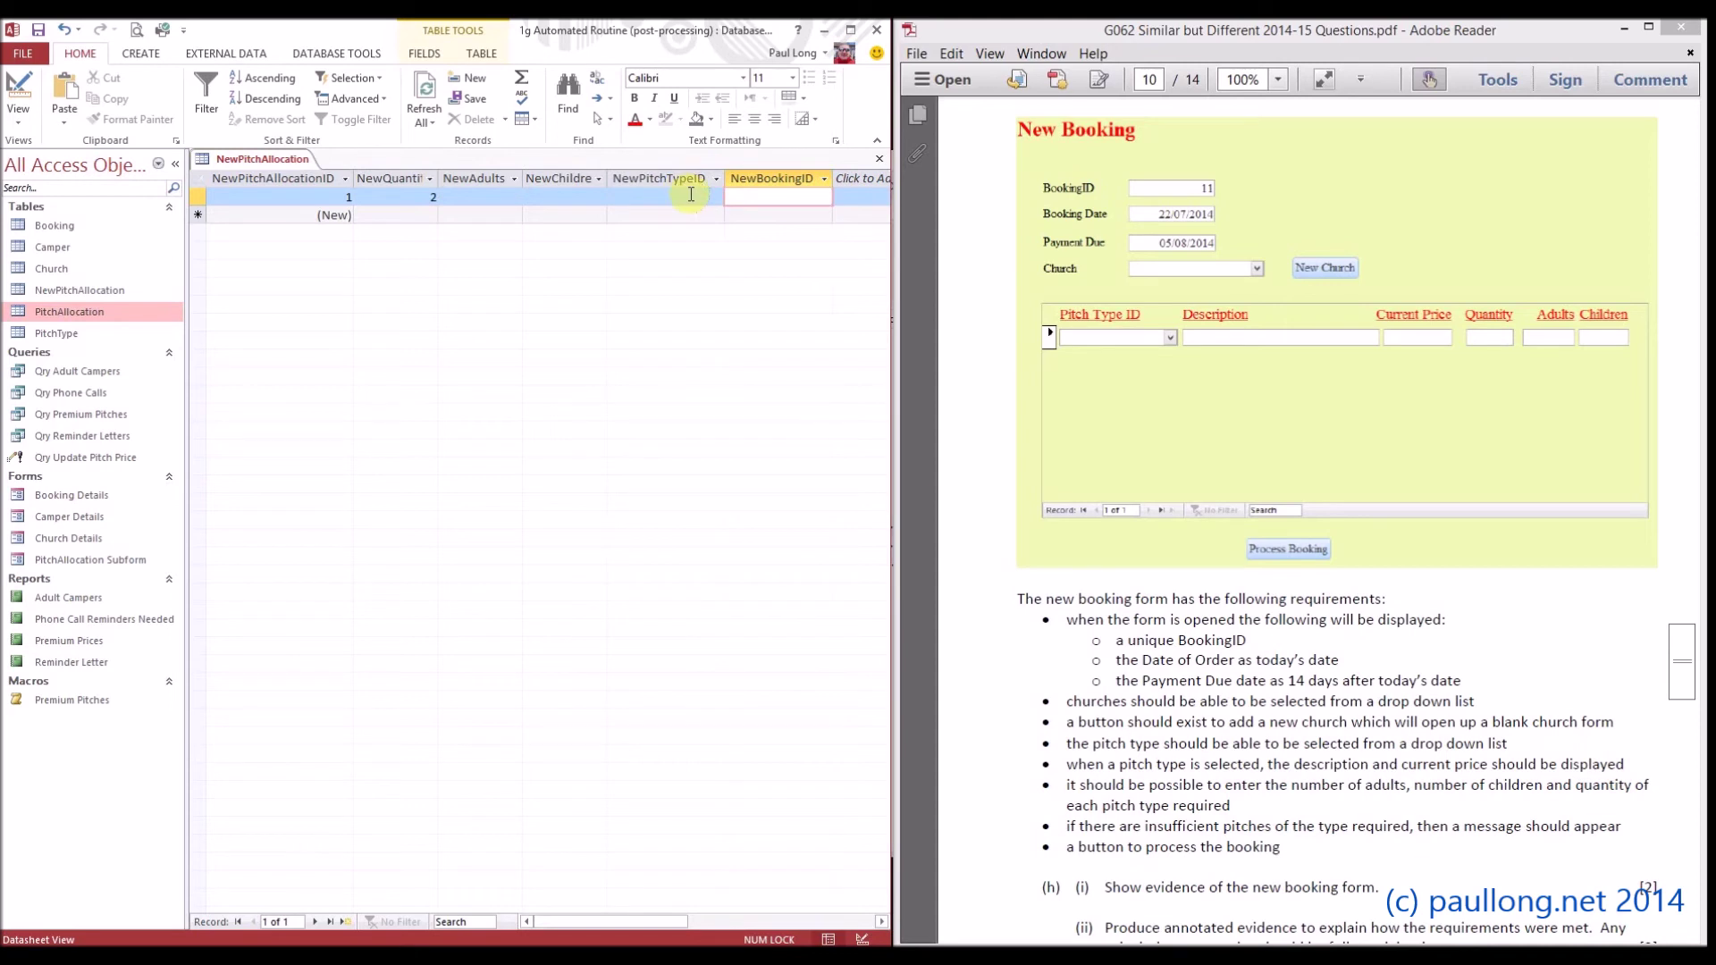
pyautogui.click(696, 198)
pyautogui.press('Return')
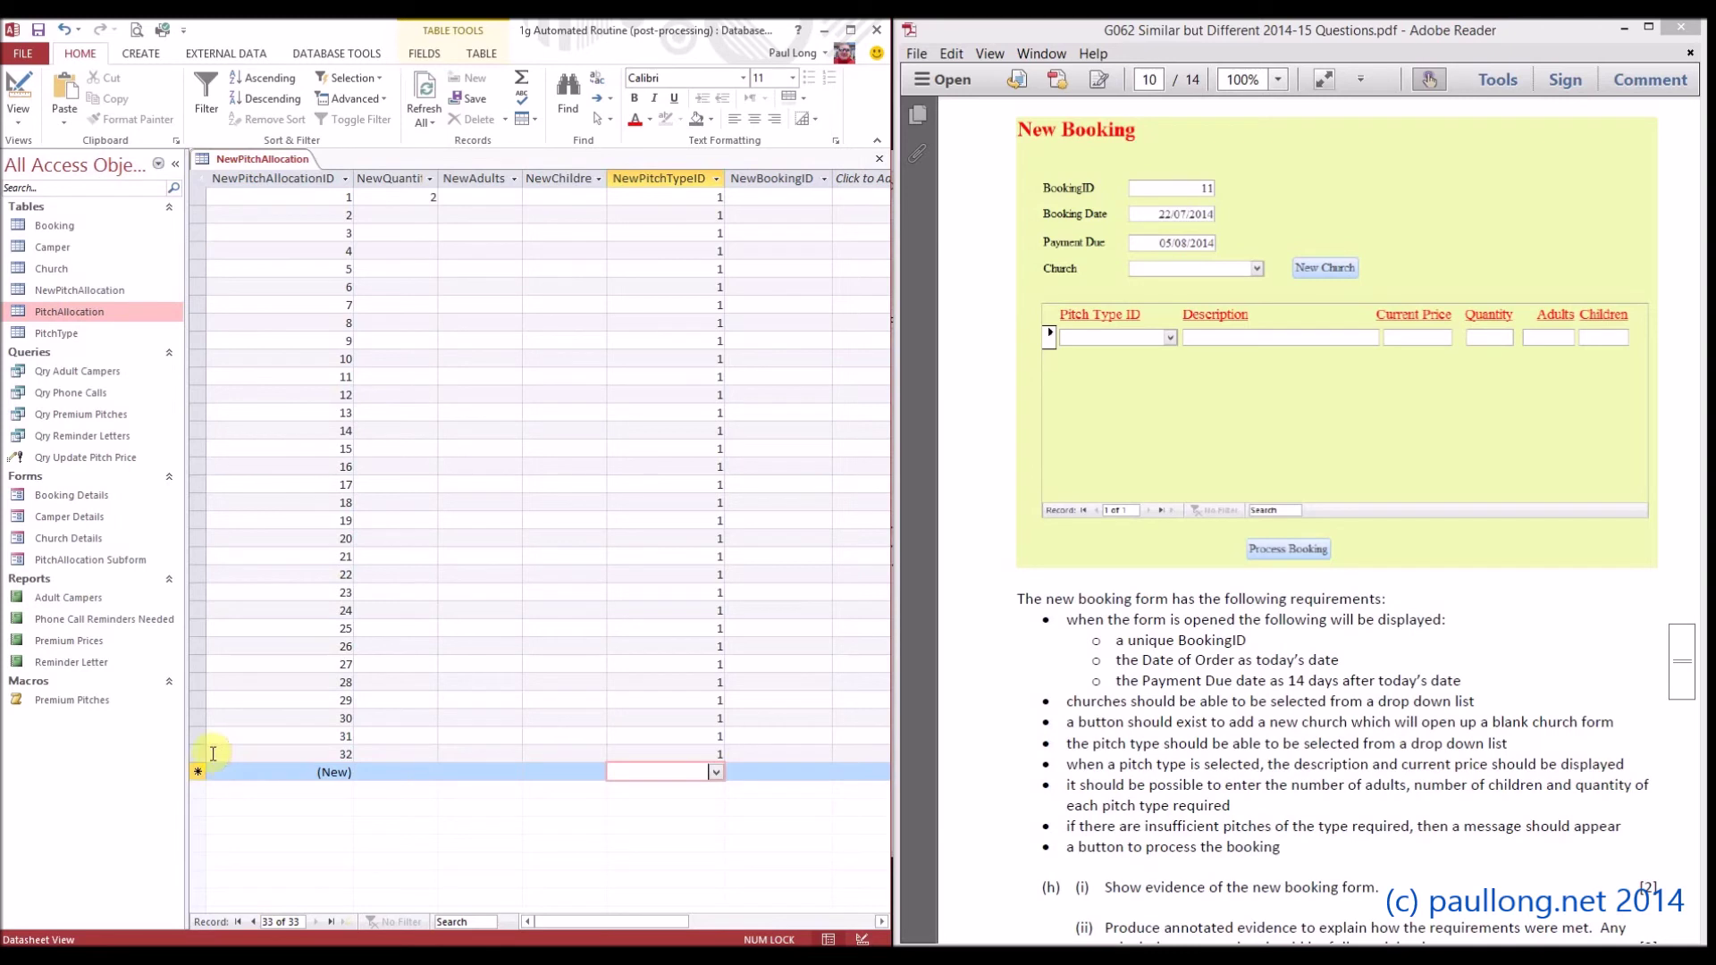
# Select and delete all 32 placeholder records.
pyautogui.moveTo(205, 753); pyautogui.dragTo(192, 143)
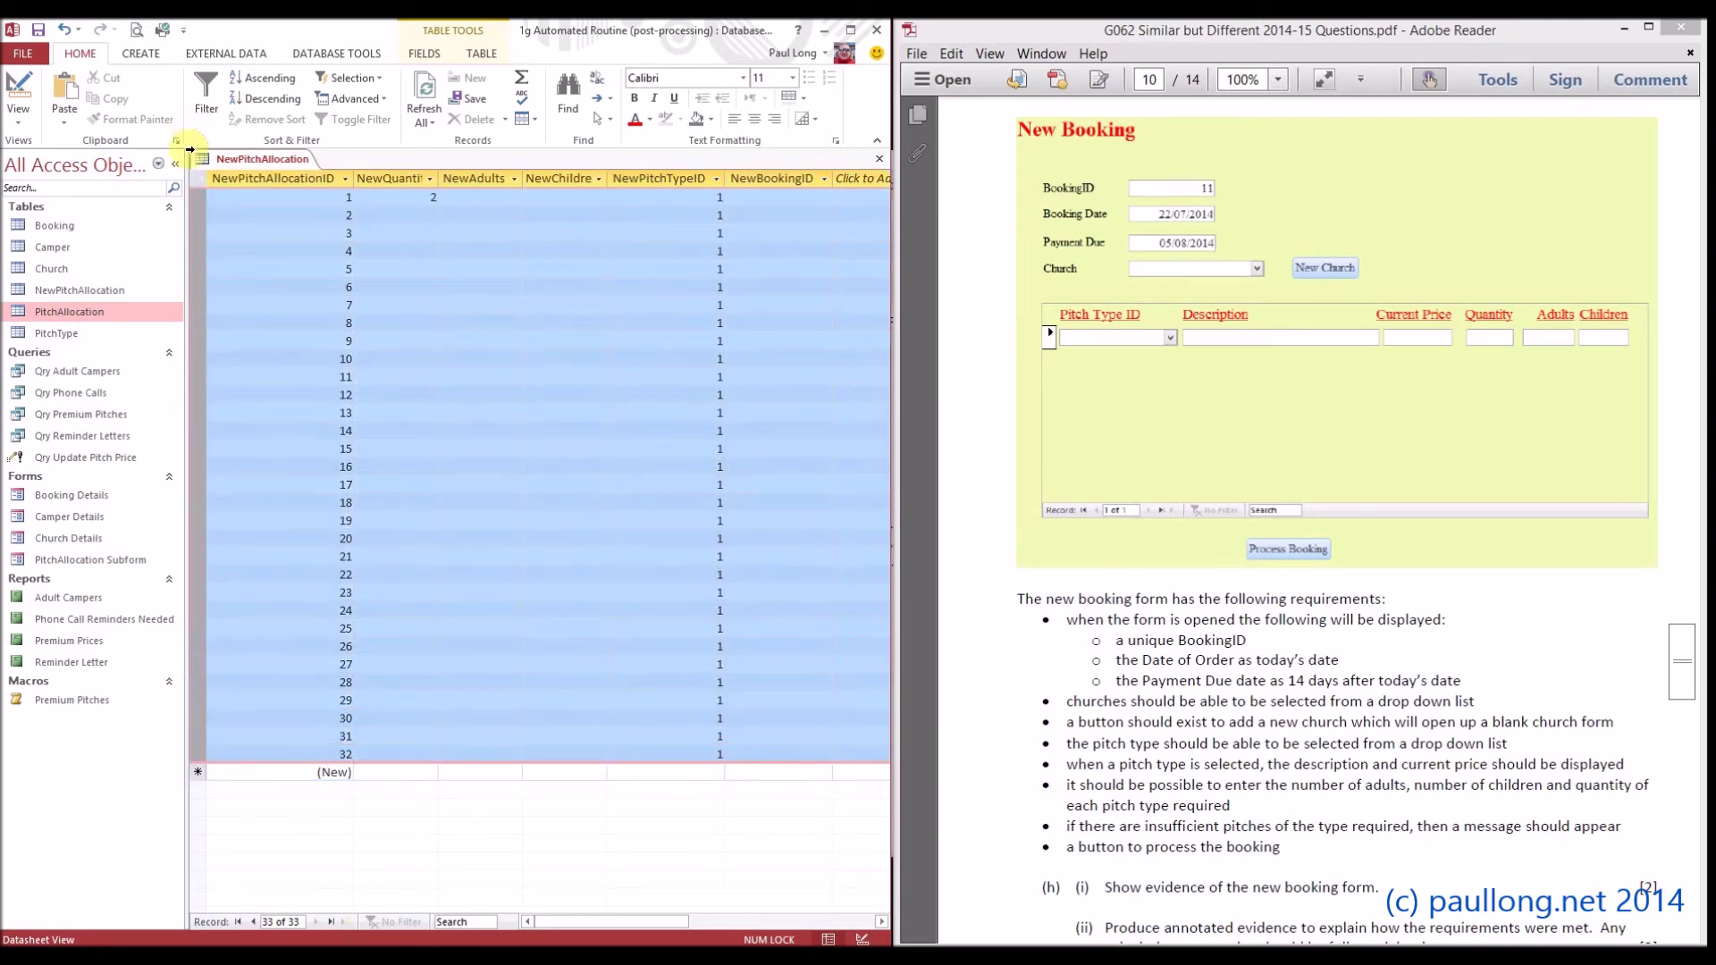
pyautogui.rightClick(194, 205)
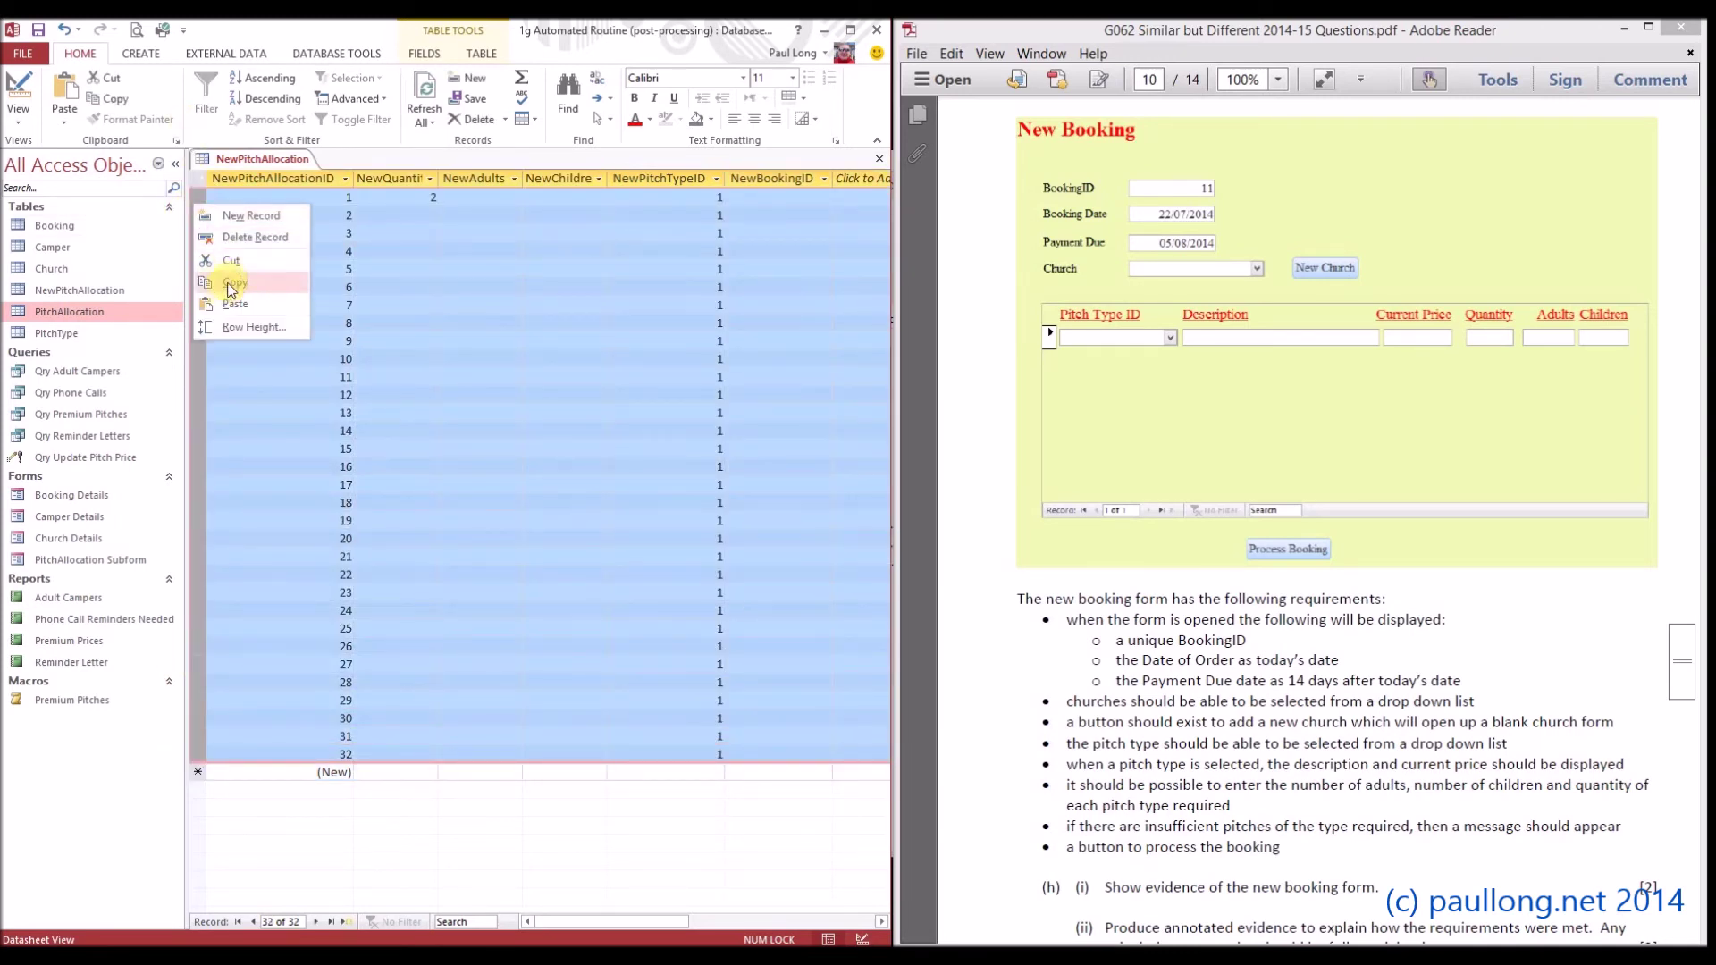
pyautogui.click(248, 243)
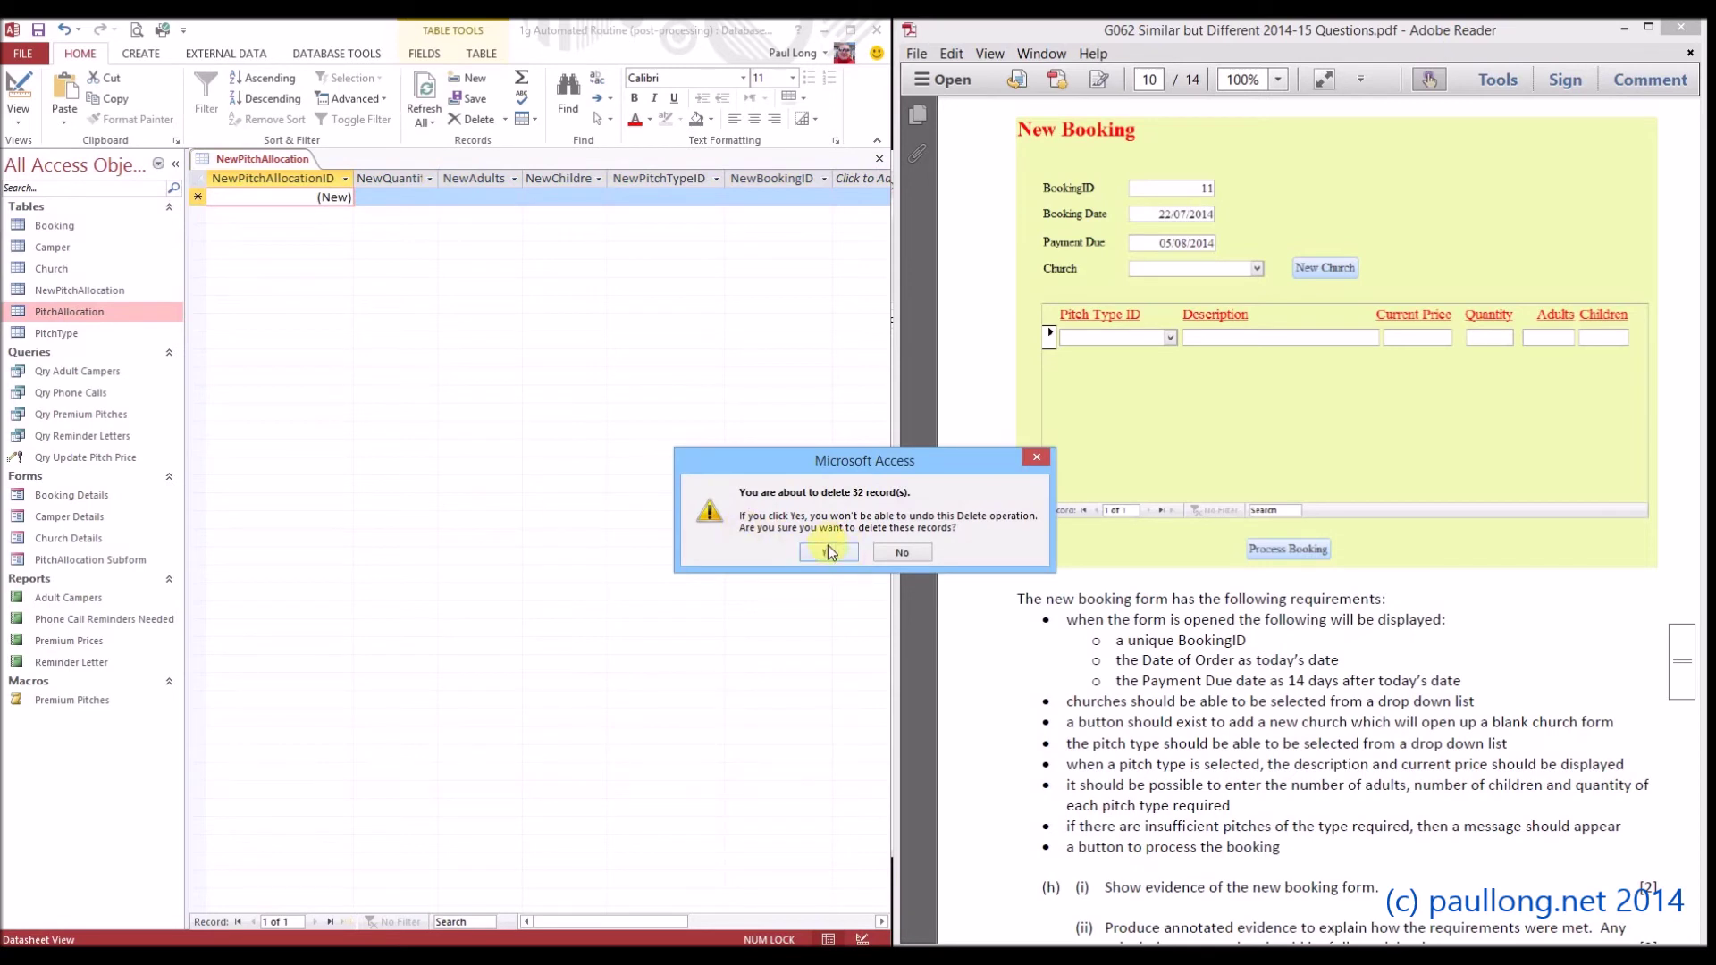
pyautogui.click(828, 546)
# Enter a test pitch type 3 to confirm the next ID is 33, then discard it.
pyautogui.click(699, 198)
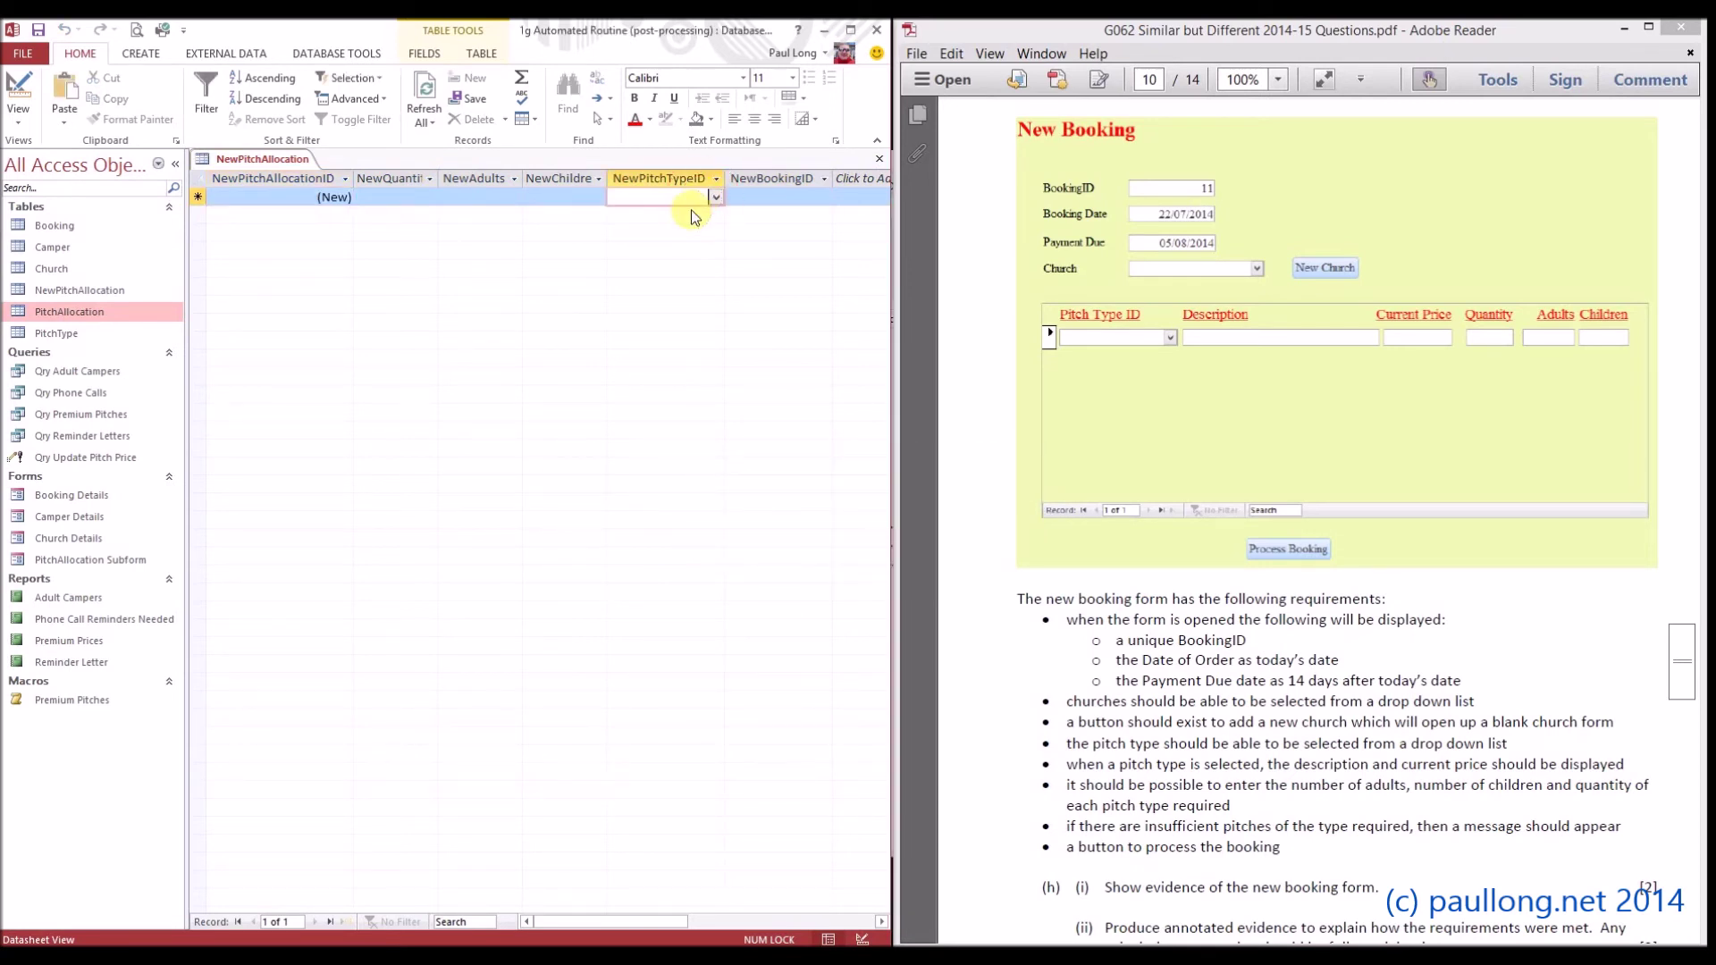
pyautogui.write('3')
pyautogui.press('Tab')
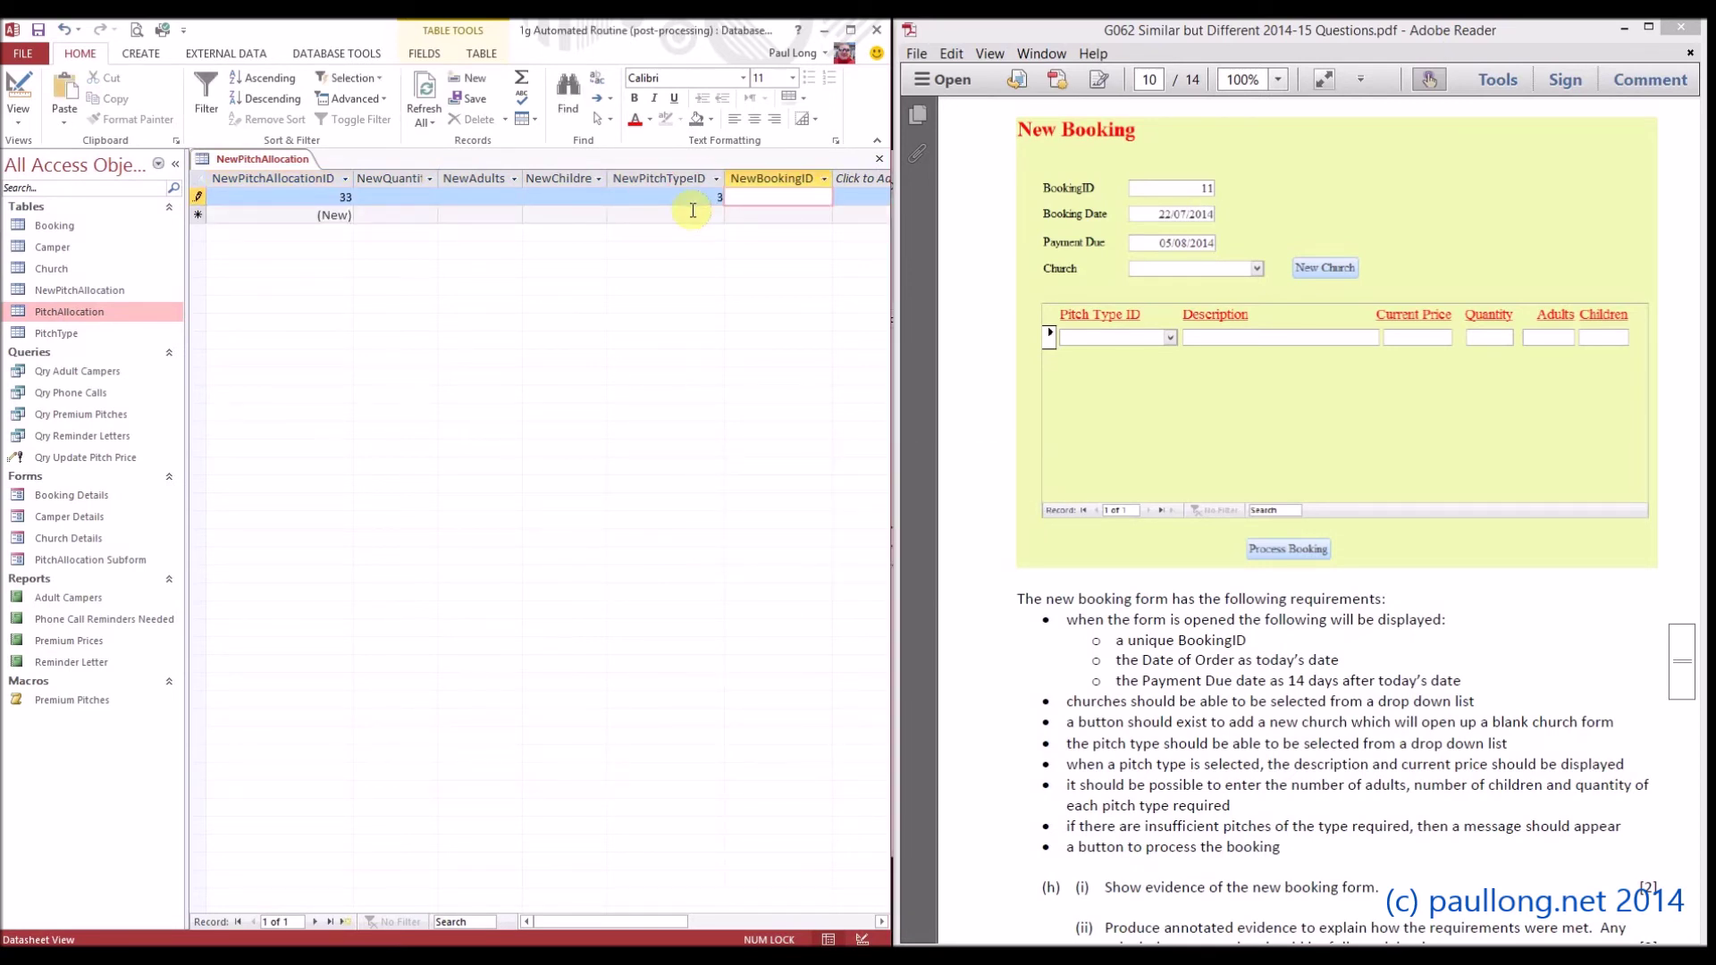
pyautogui.press('Escape')
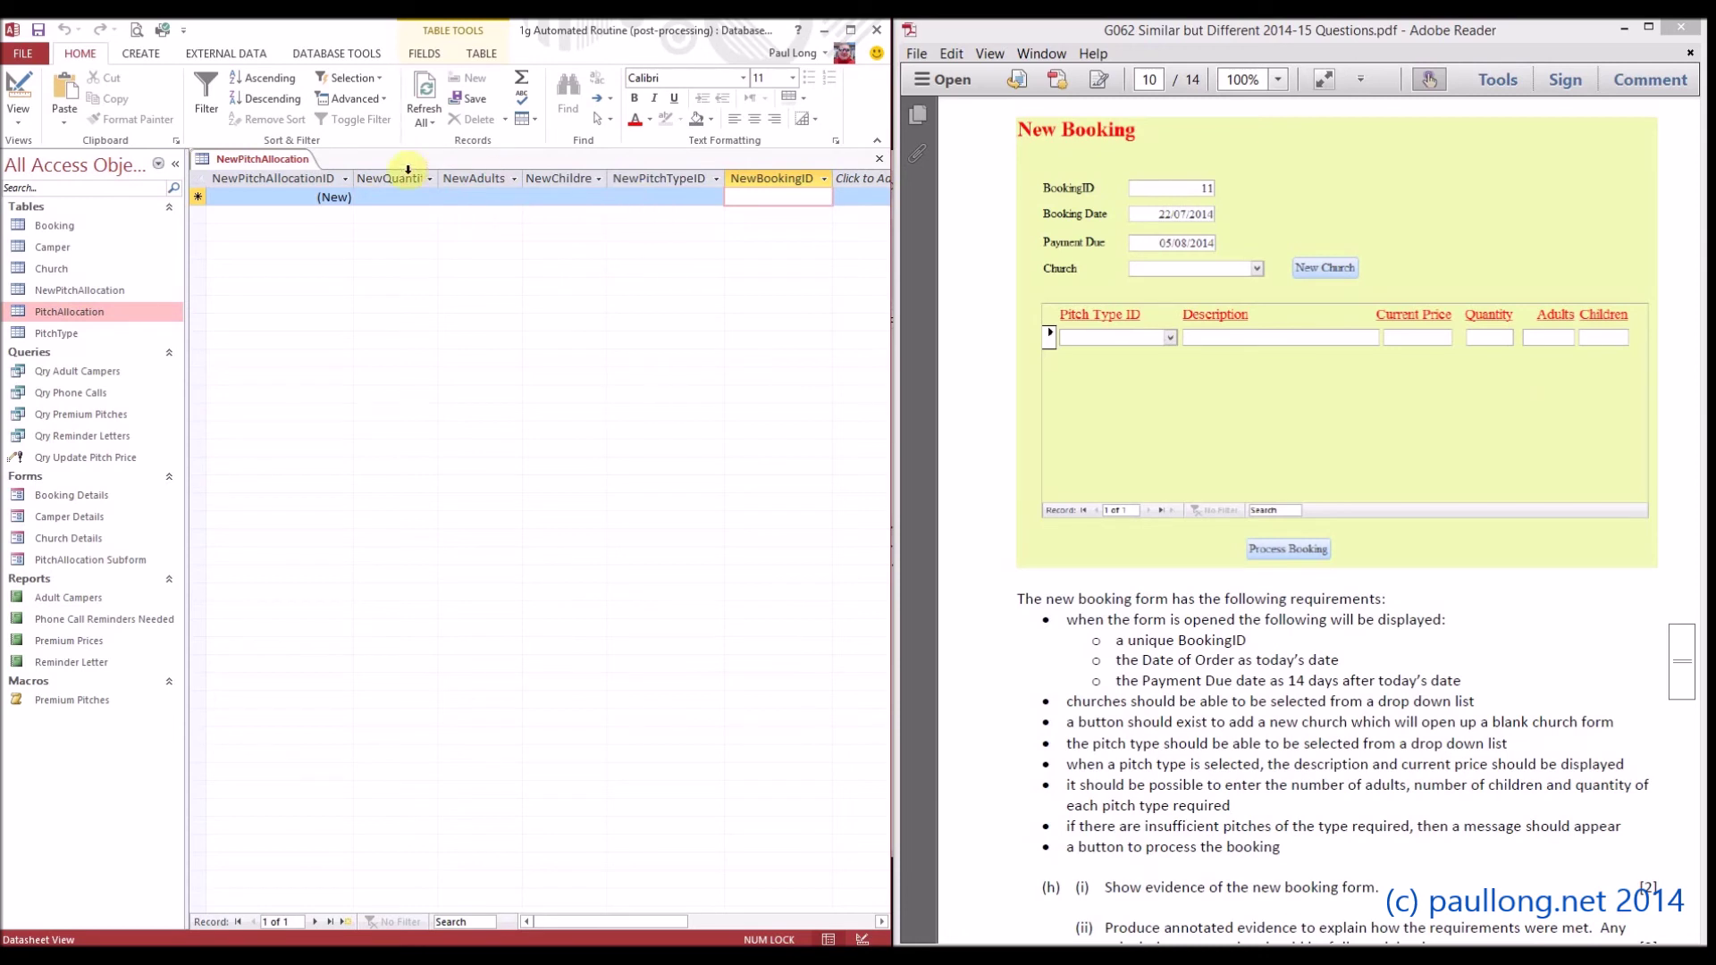
# Close NewPitchAllocation, saving its layout changes.
pyautogui.rightClick(251, 161)
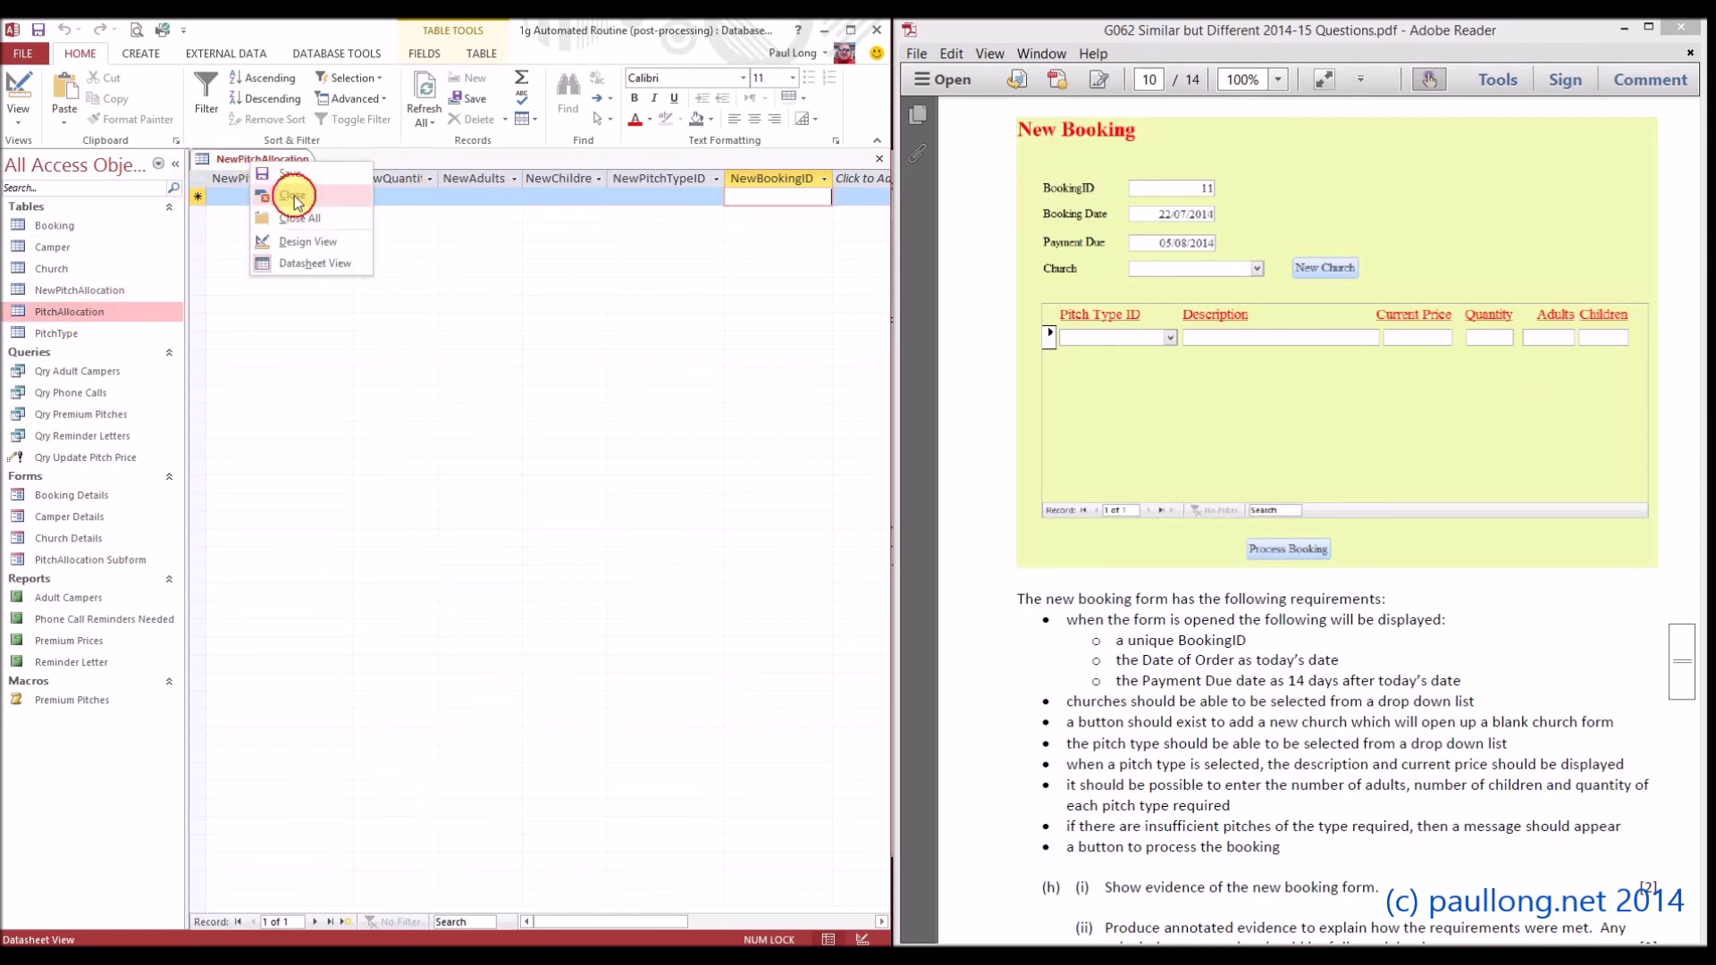
pyautogui.click(295, 199)
pyautogui.click(802, 547)
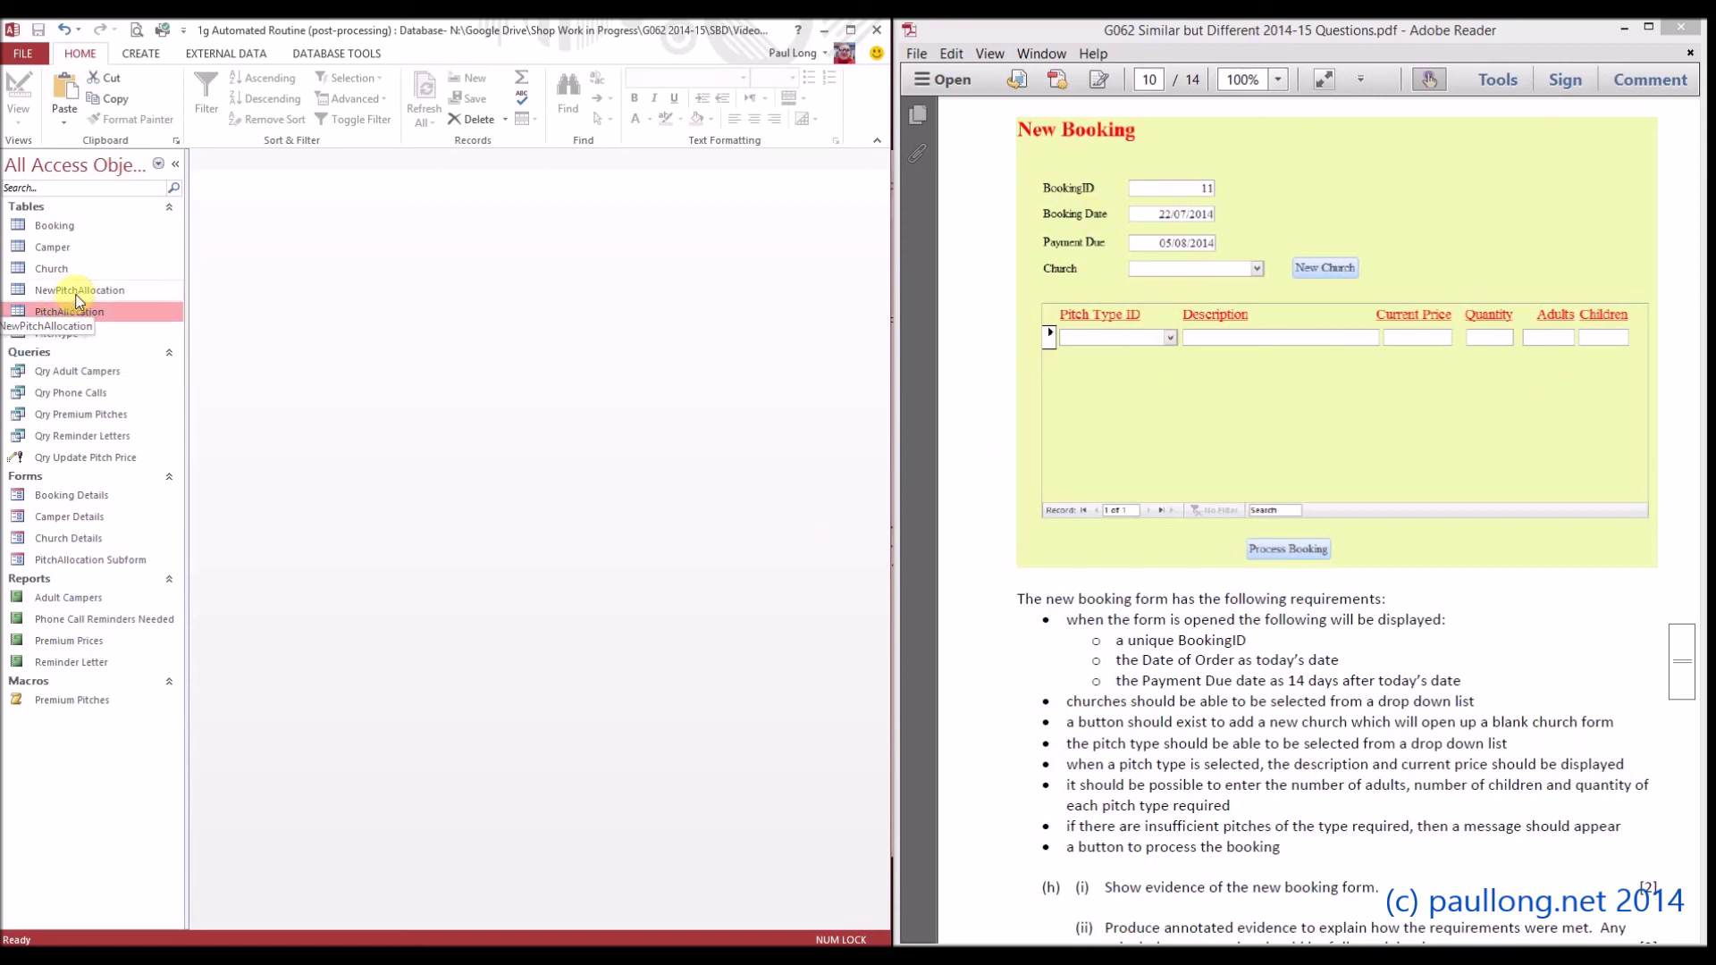
# Open the Relationships diagram from Database Tools and widen the Access window.
pyautogui.click(315, 54)
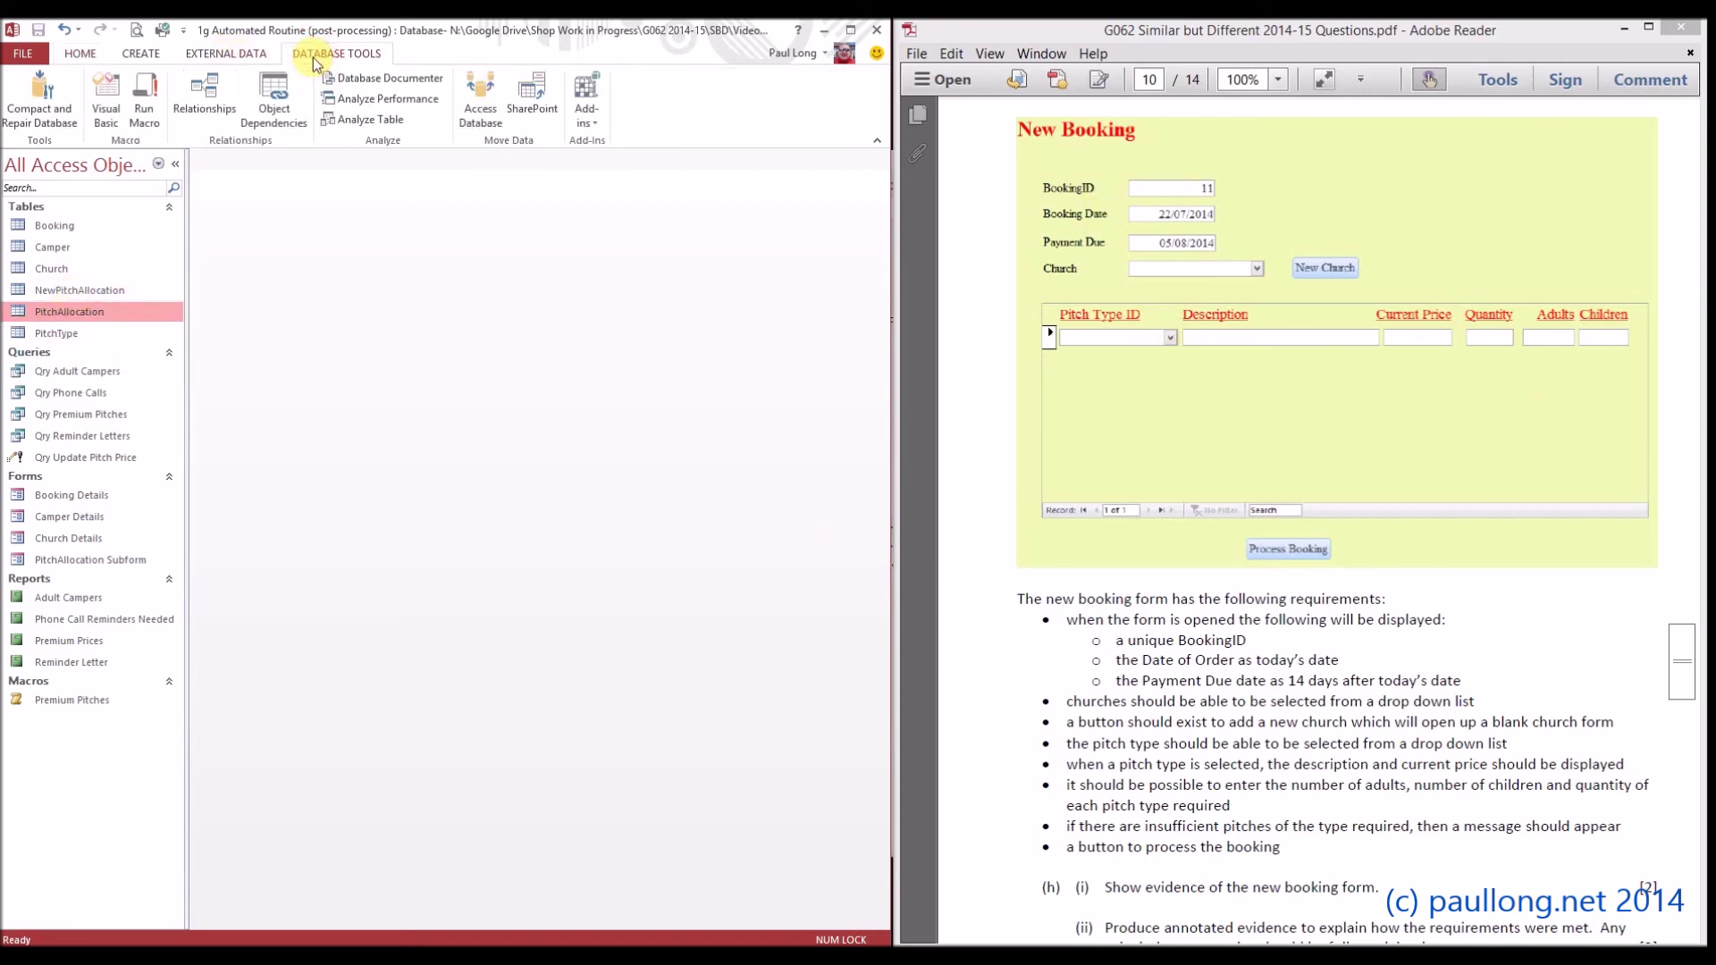
pyautogui.click(205, 96)
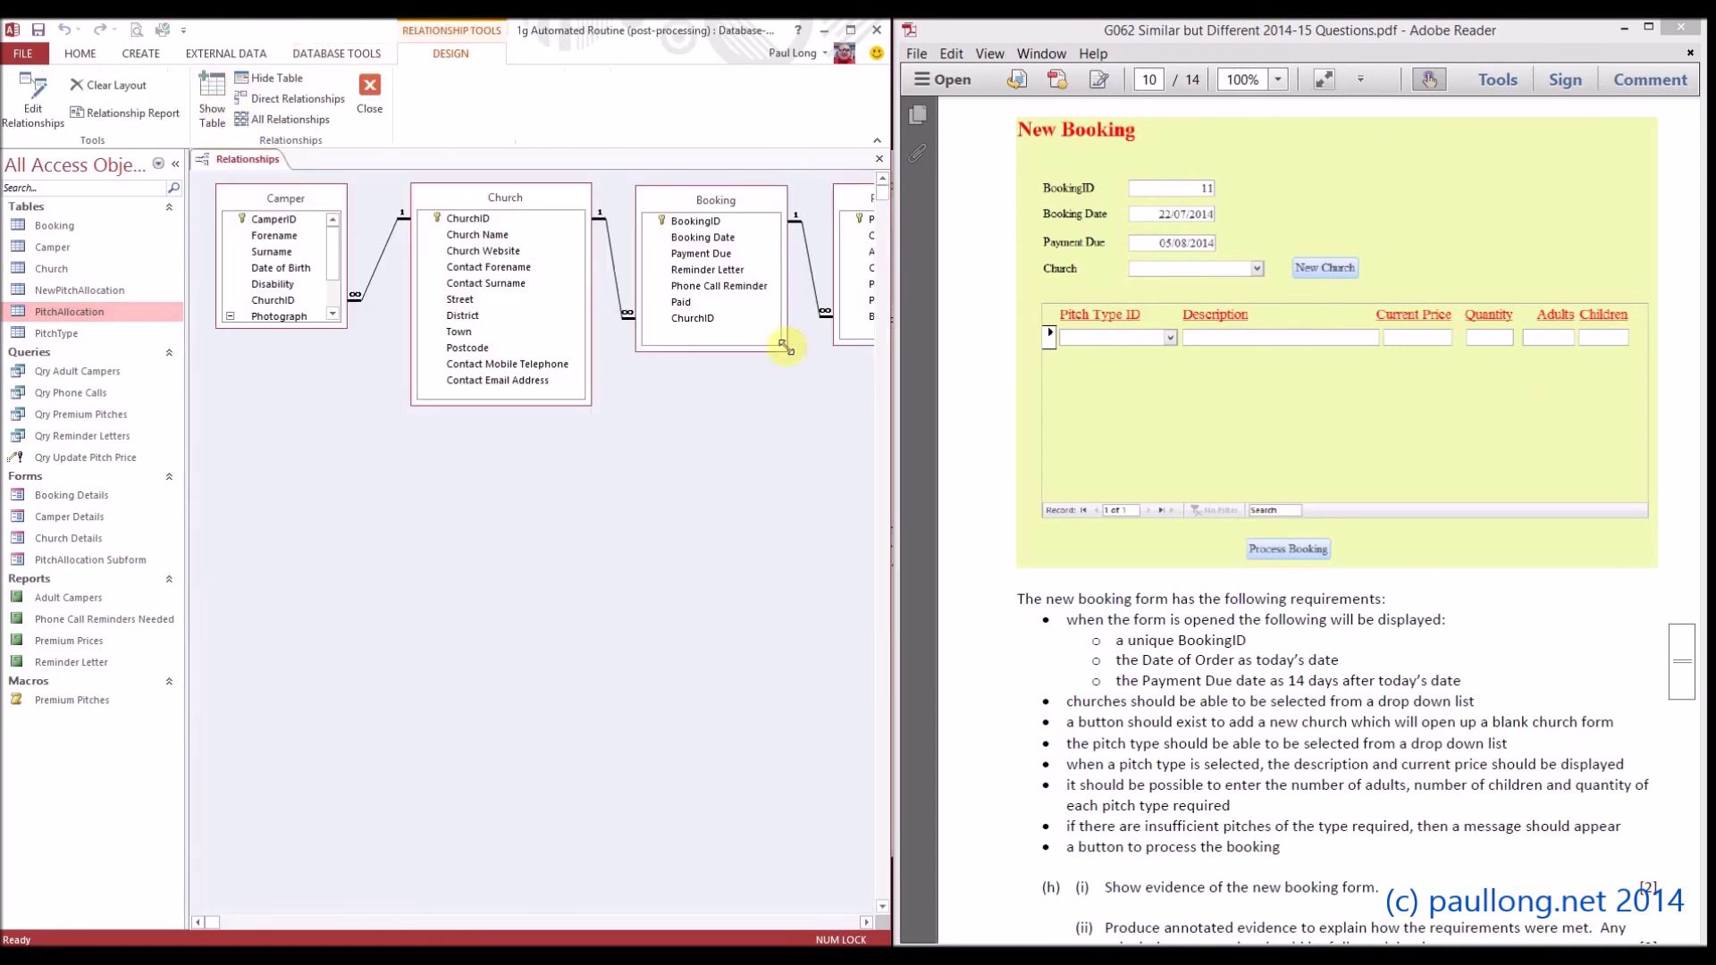
pyautogui.moveTo(890, 294); pyautogui.dragTo(1391, 294)
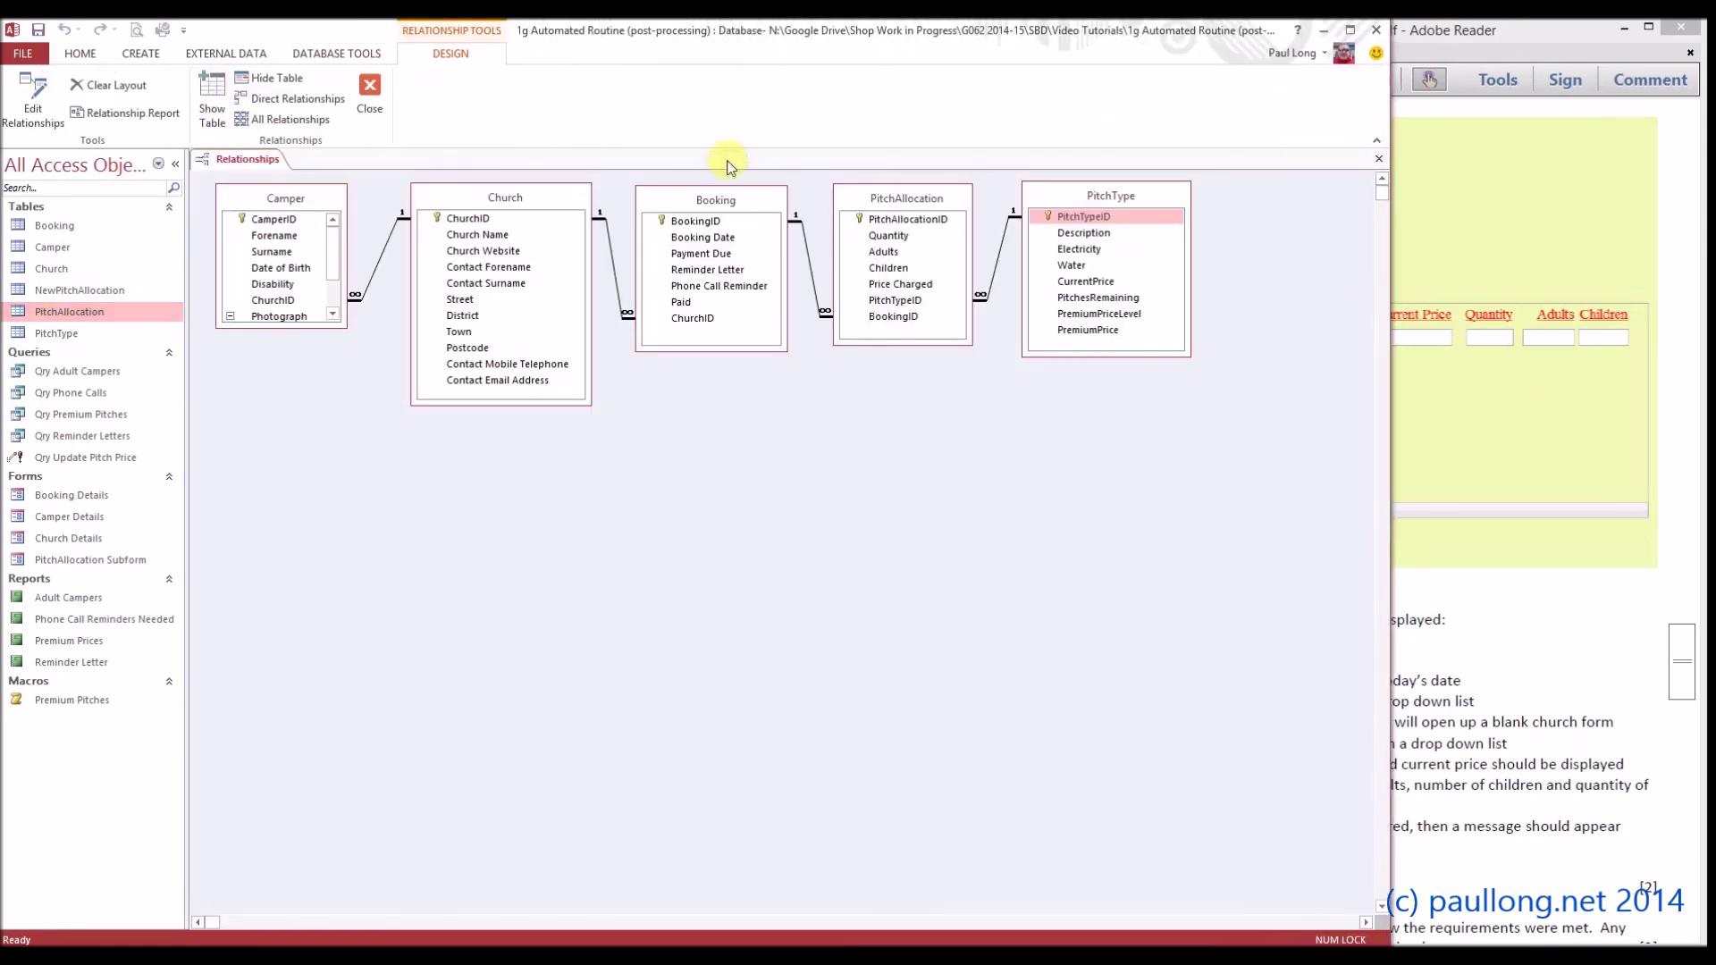
# Add NewPitchAllocation to the relationships diagram, enlarge its box and place it below PitchType.
pyautogui.click(211, 114)
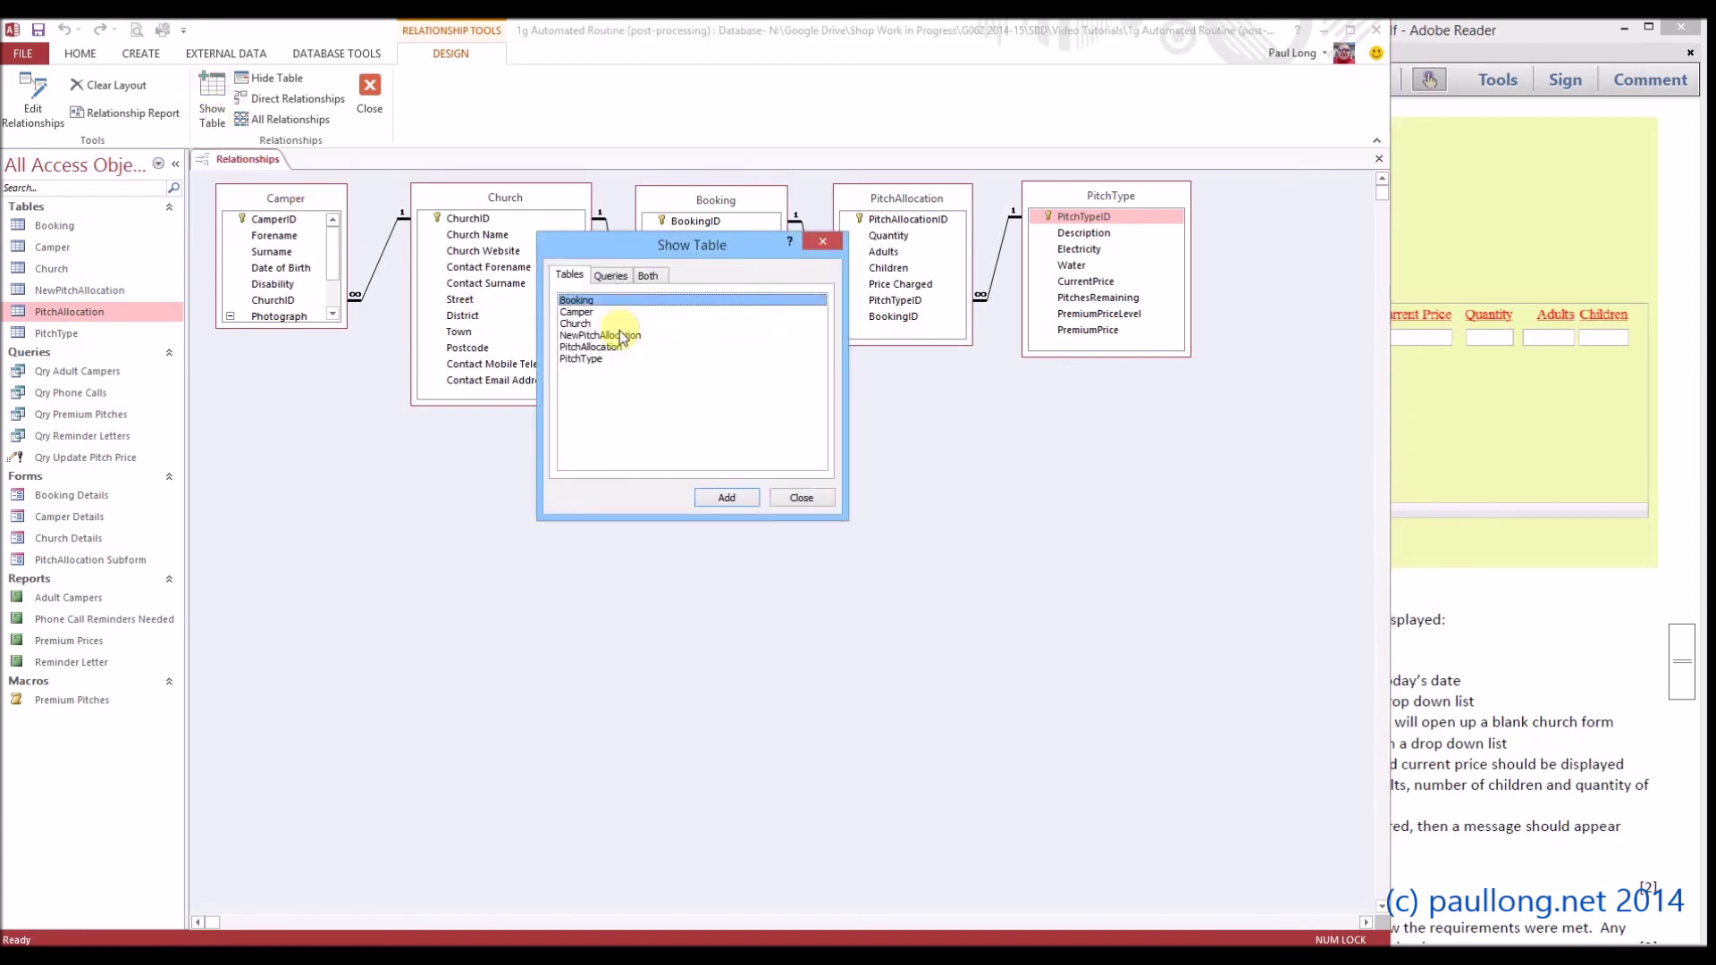
pyautogui.click(630, 335)
pyautogui.click(725, 496)
pyautogui.click(809, 498)
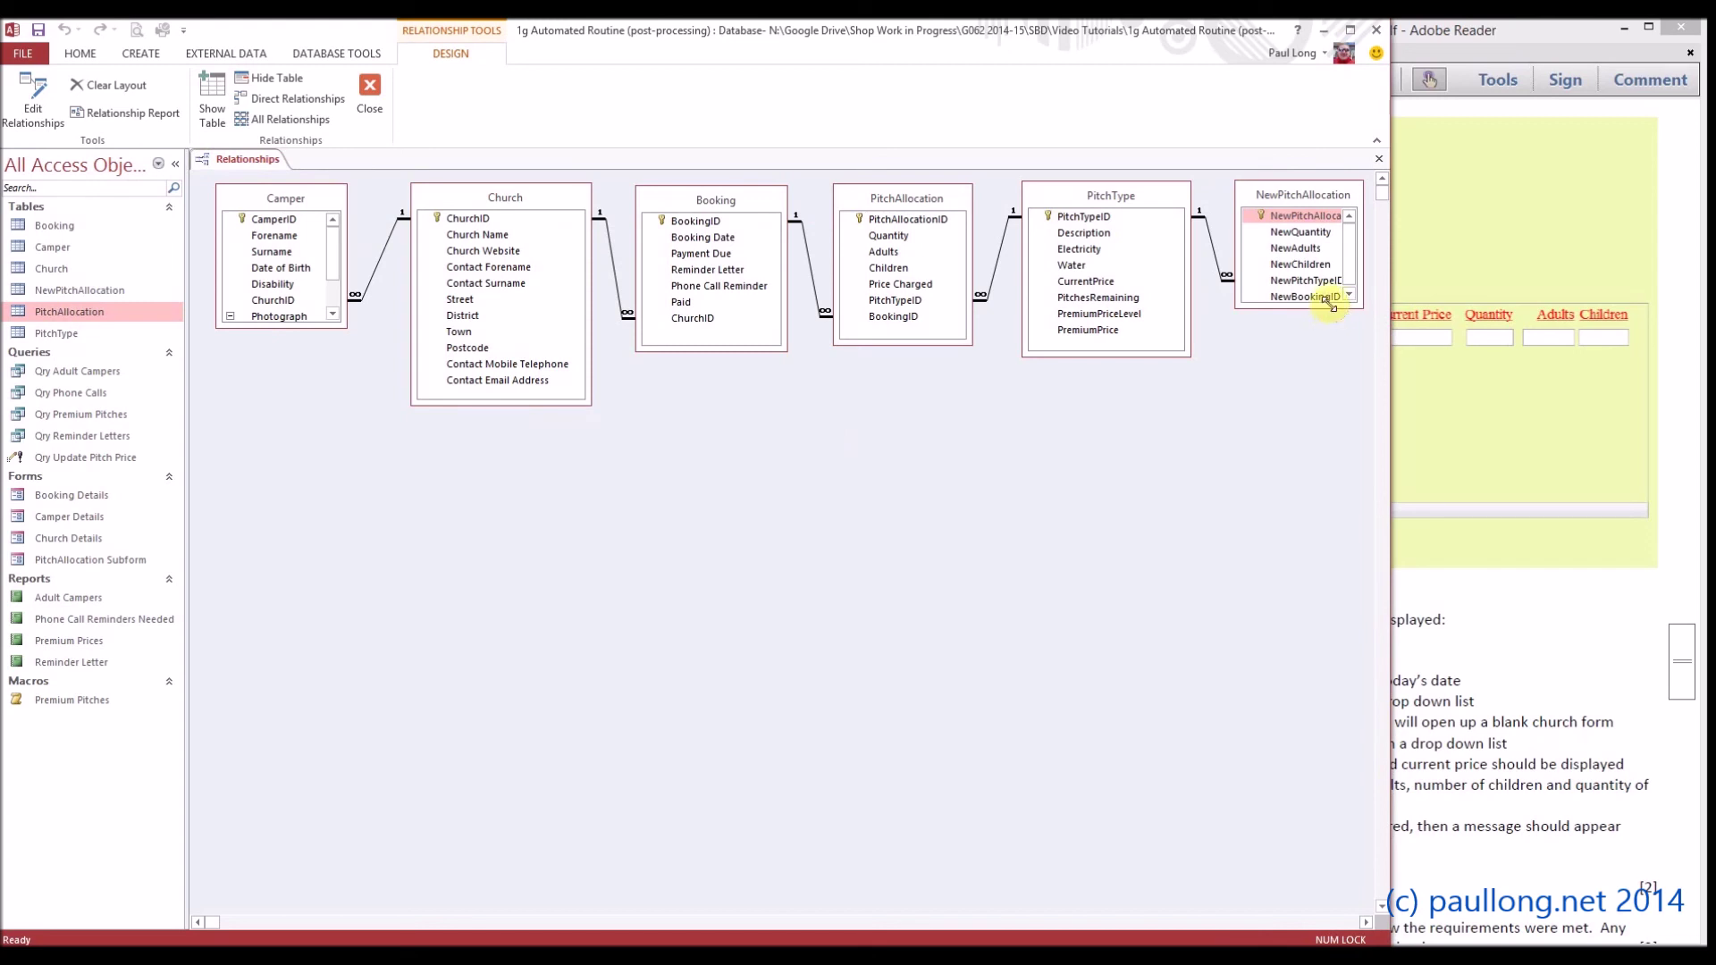
pyautogui.moveTo(1316, 307); pyautogui.dragTo(1313, 374)
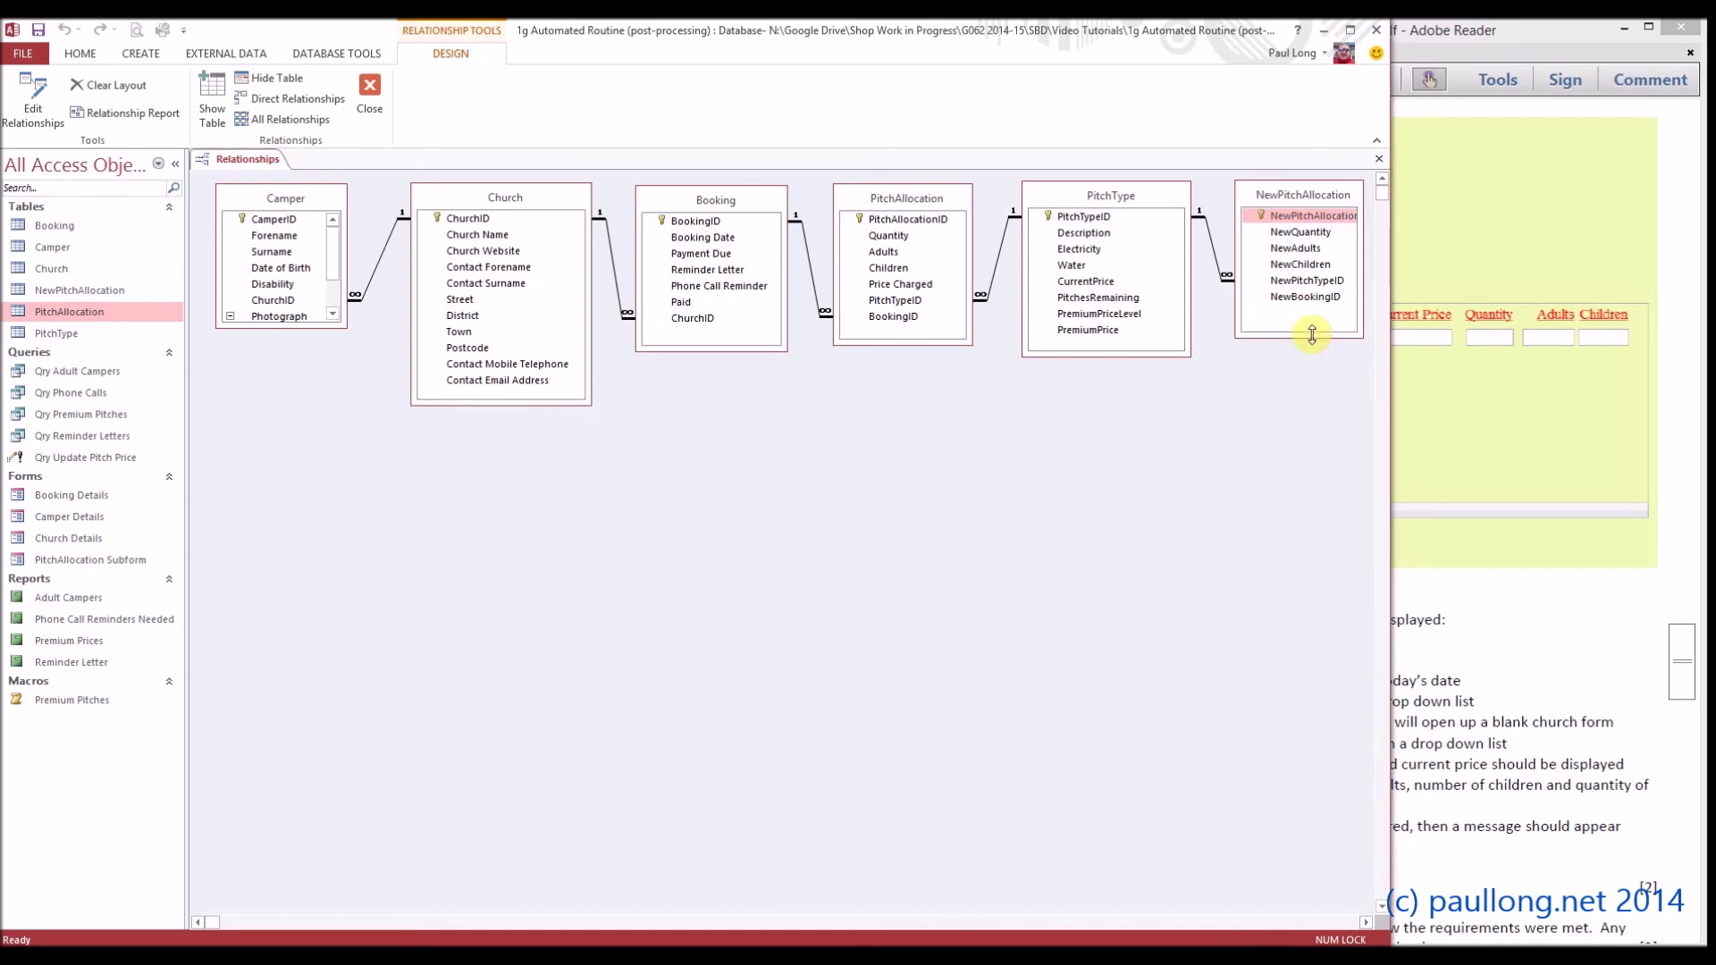
pyautogui.moveTo(1325, 196); pyautogui.dragTo(931, 424)
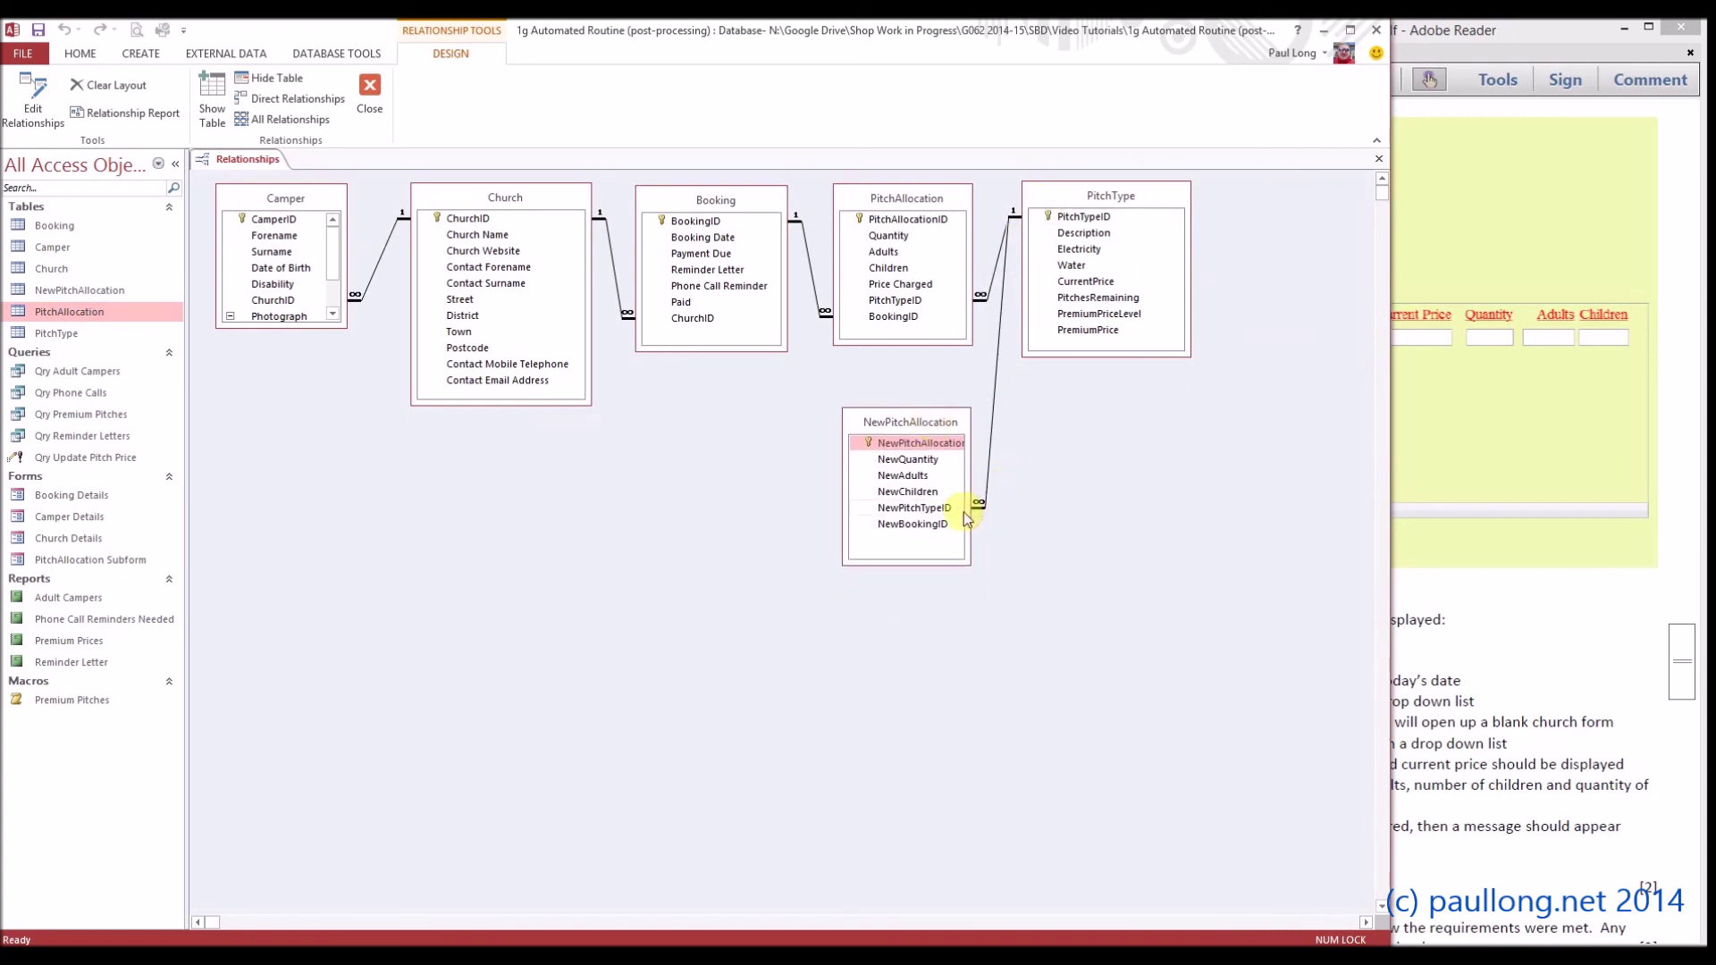
# Drag NewPitchAllocation's NewBookingID field onto BookingID in the Booking table.
pyautogui.click(900, 528)
pyautogui.moveTo(900, 532); pyautogui.dragTo(706, 226)
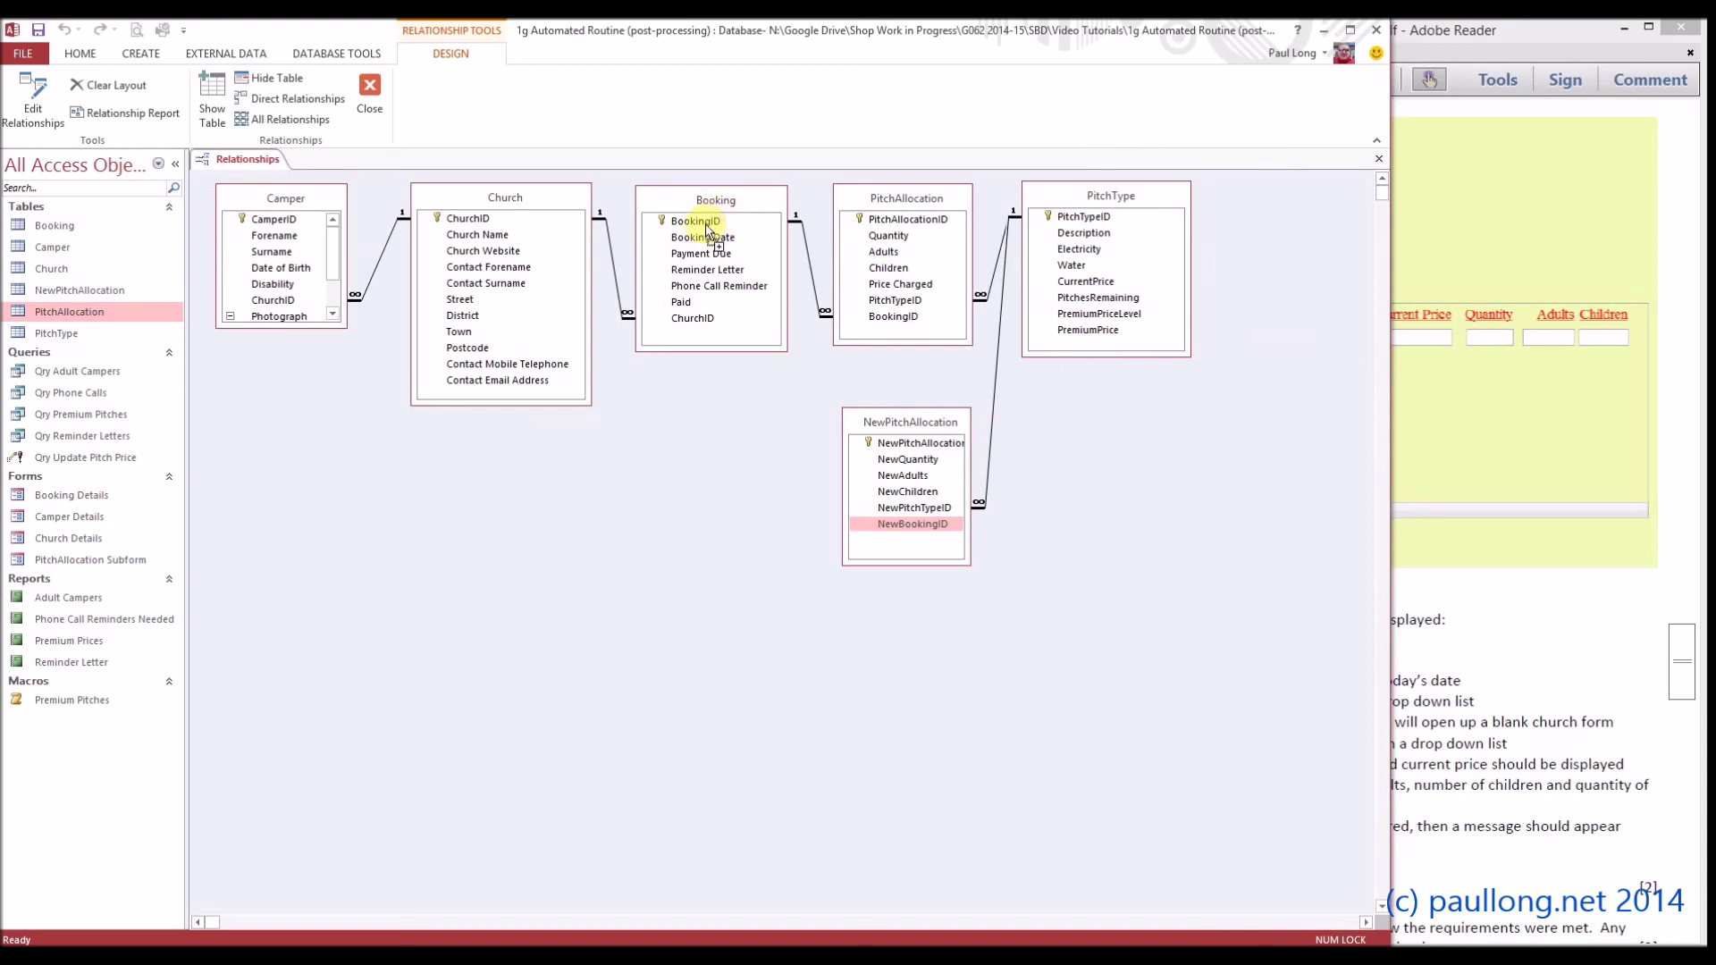
pyautogui.moveTo(706, 225); pyautogui.dragTo(709, 224)
# Create the one-to-many Booking.BookingID to NewBookingID relationship without referential integrity.
pyautogui.moveTo(711, 226); pyautogui.dragTo(711, 227)
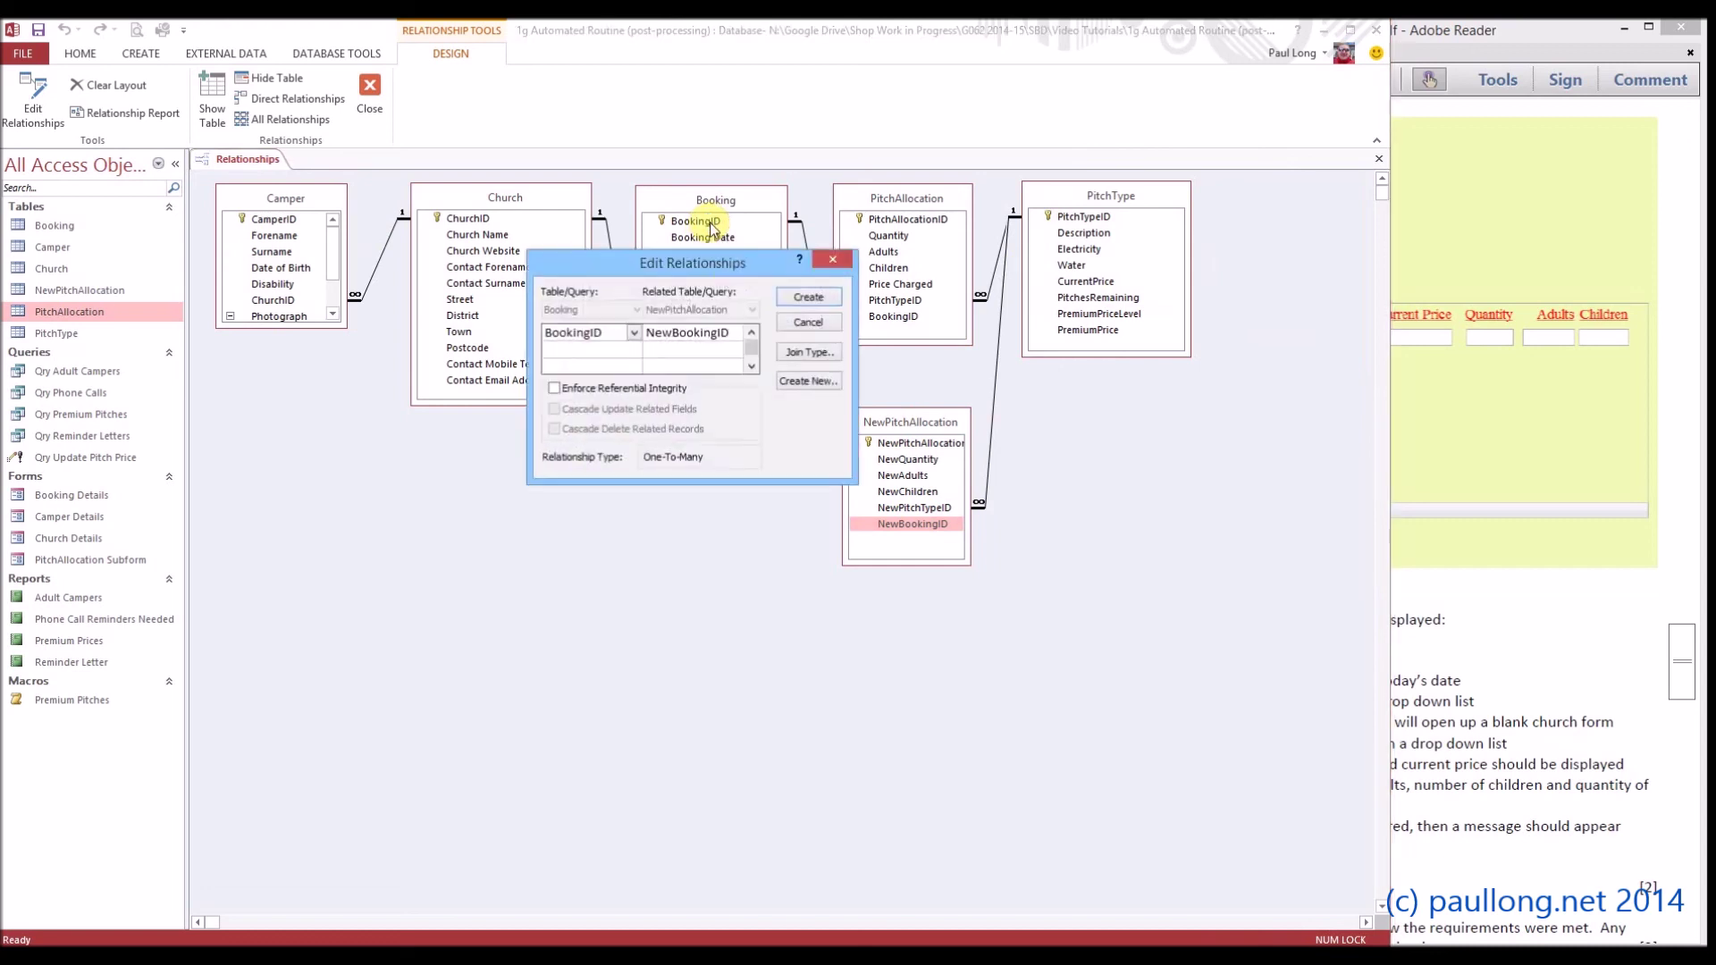
pyautogui.click(813, 297)
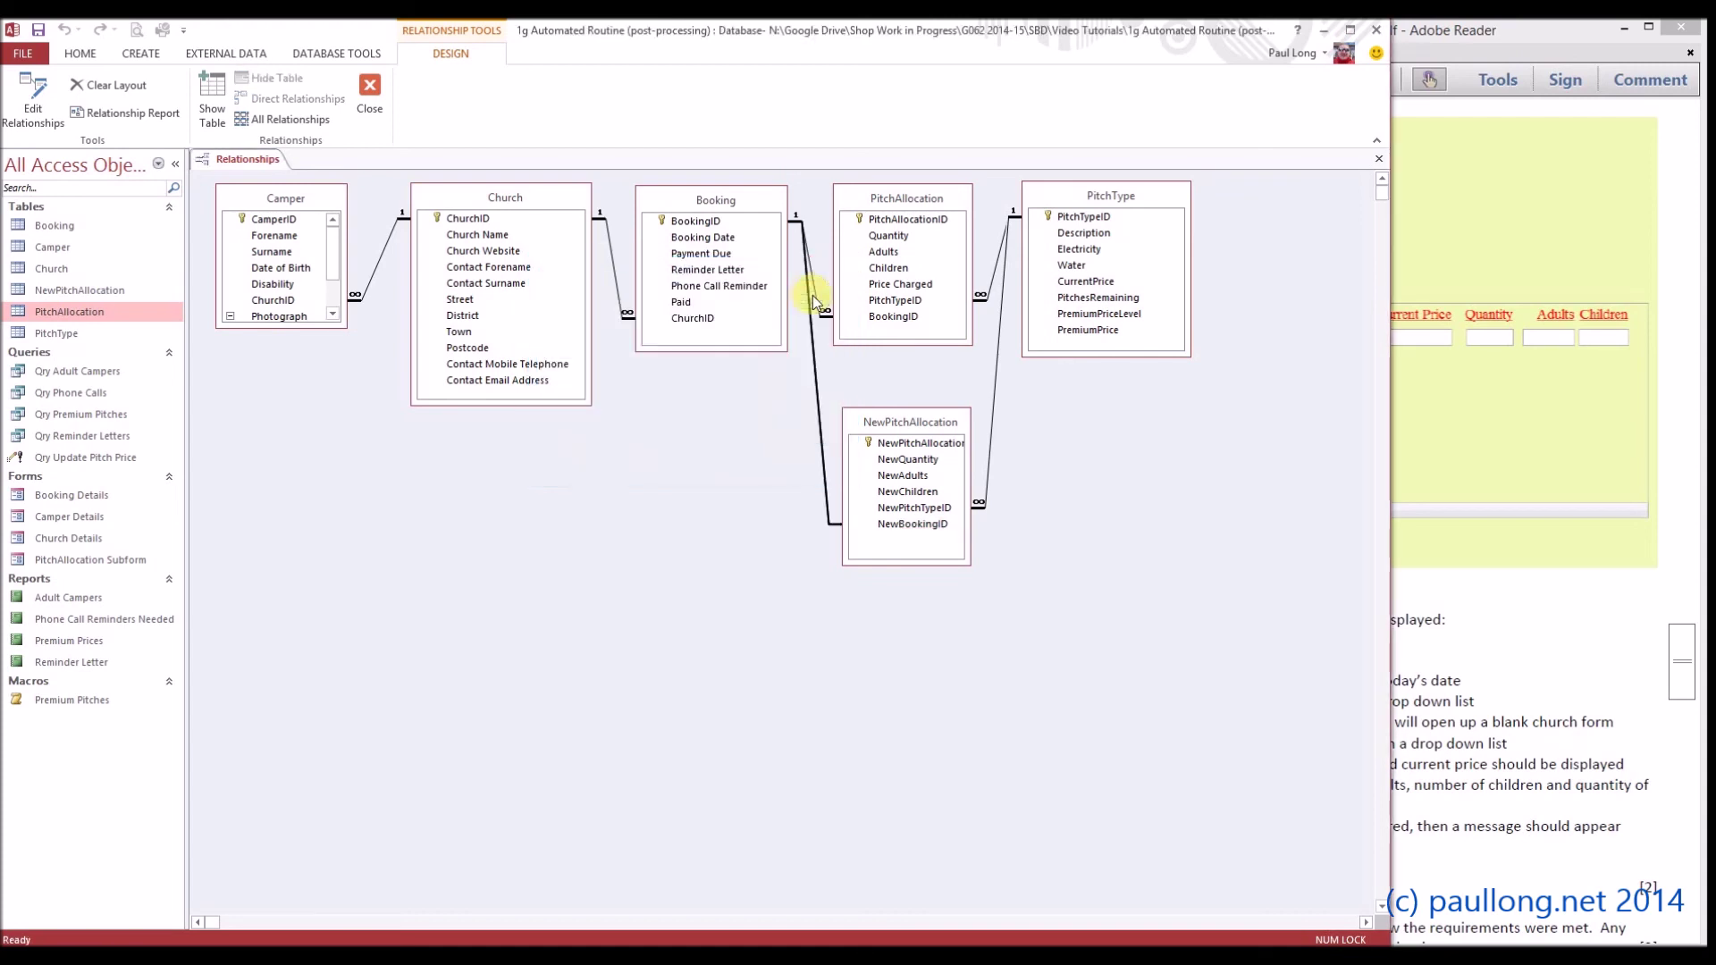